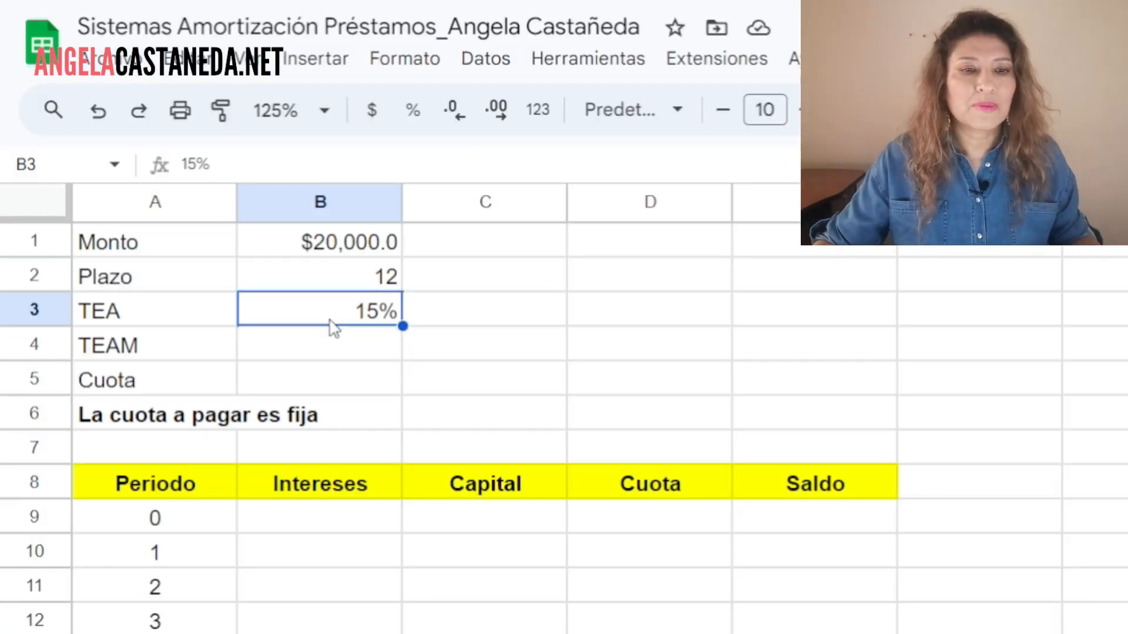
Calculate the monthly effective rate (TEAM) in B4 with the formula =(1+B3)^(1/12)-1
click(310, 356)
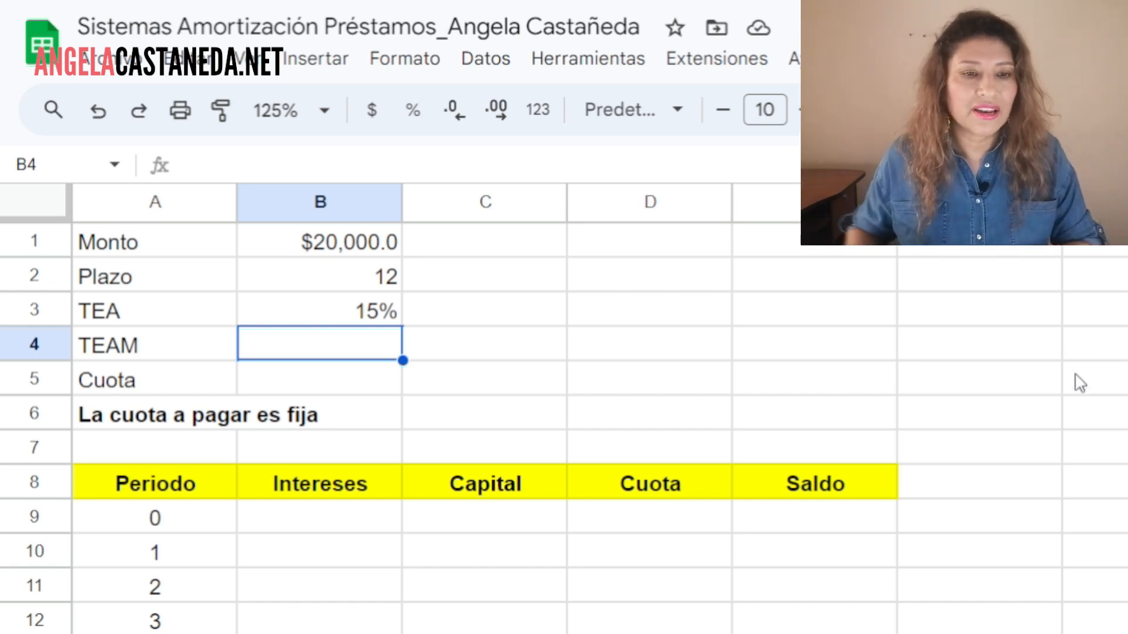
text(=()
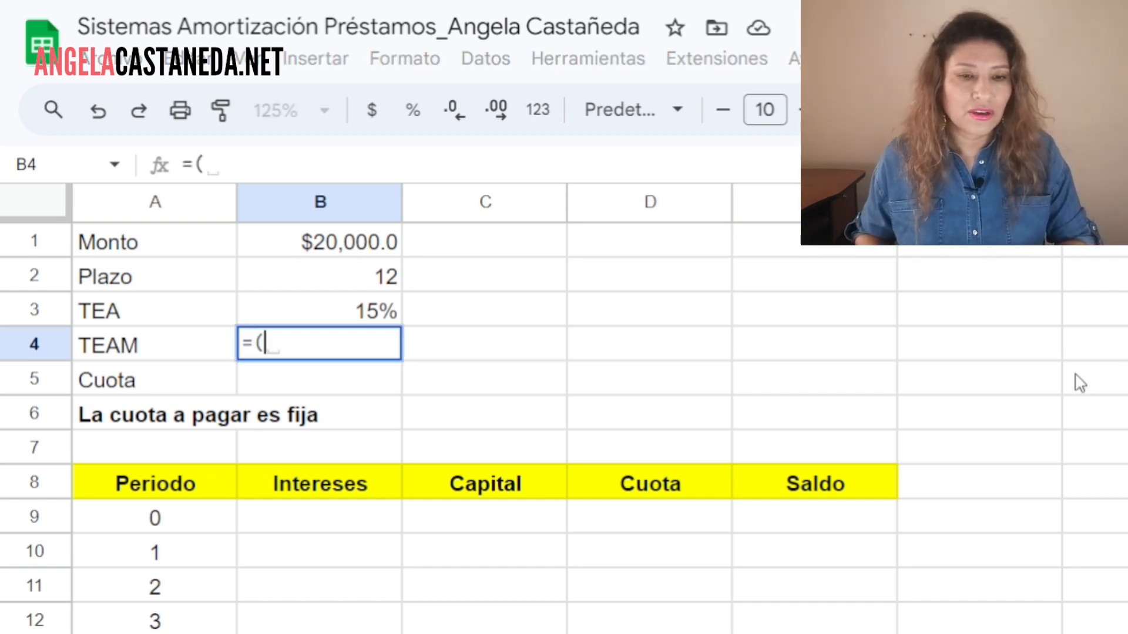
text(1+)
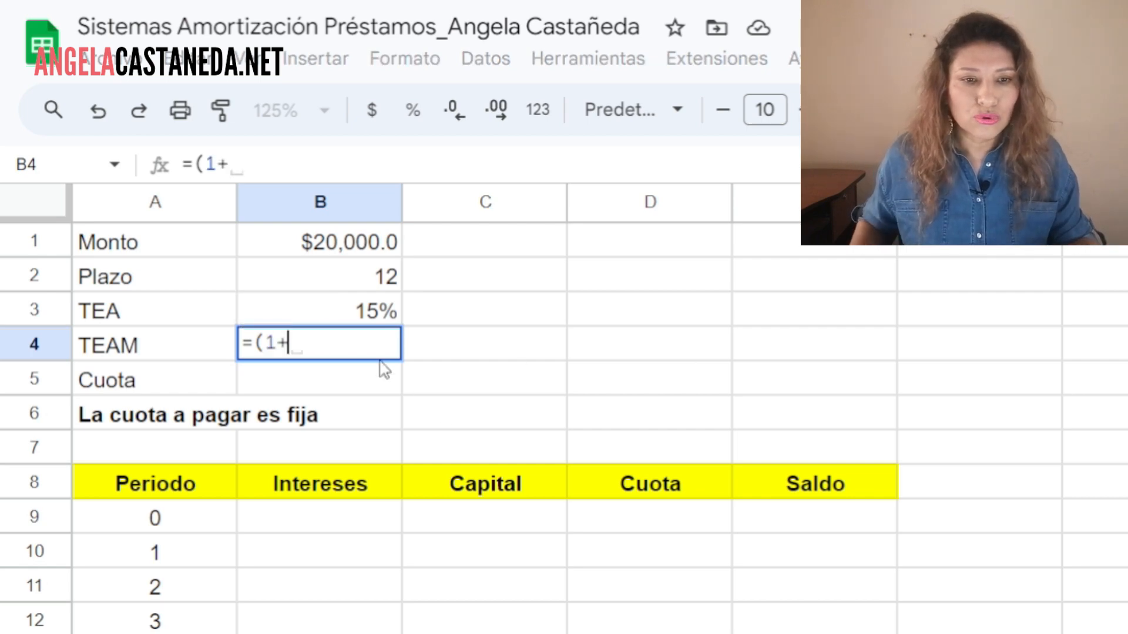
click(382, 322)
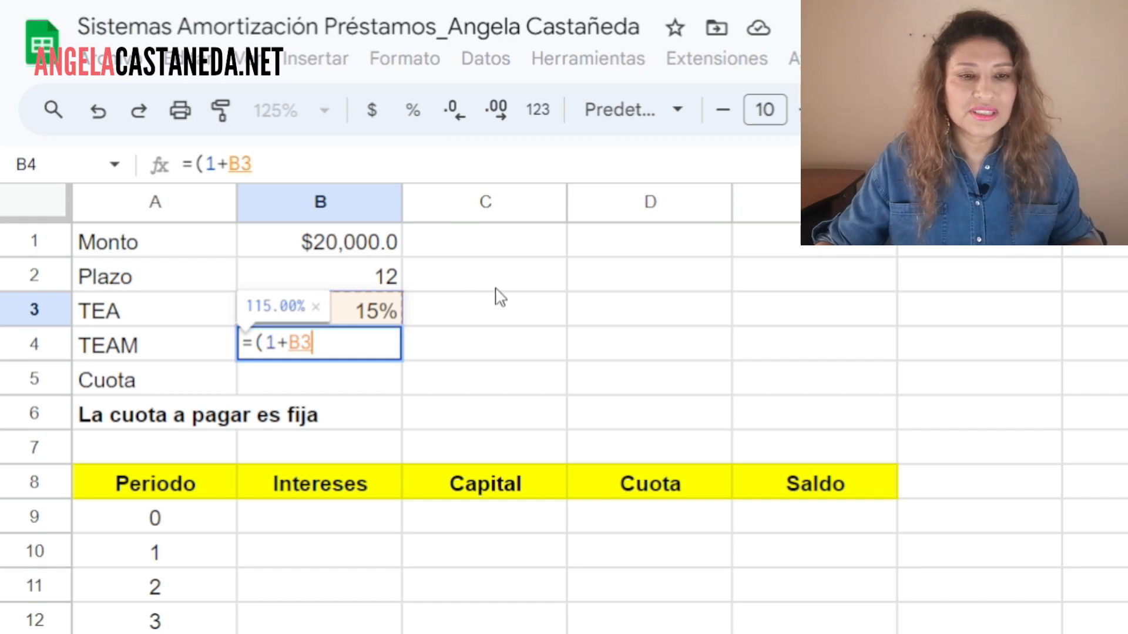
text())
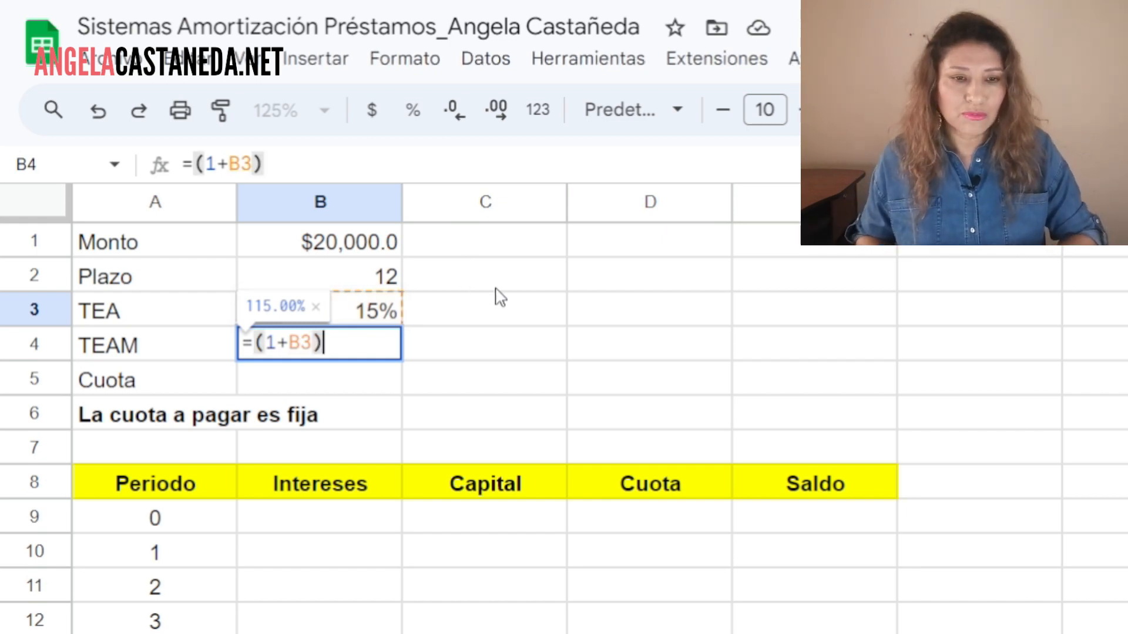
text(^(1/12)
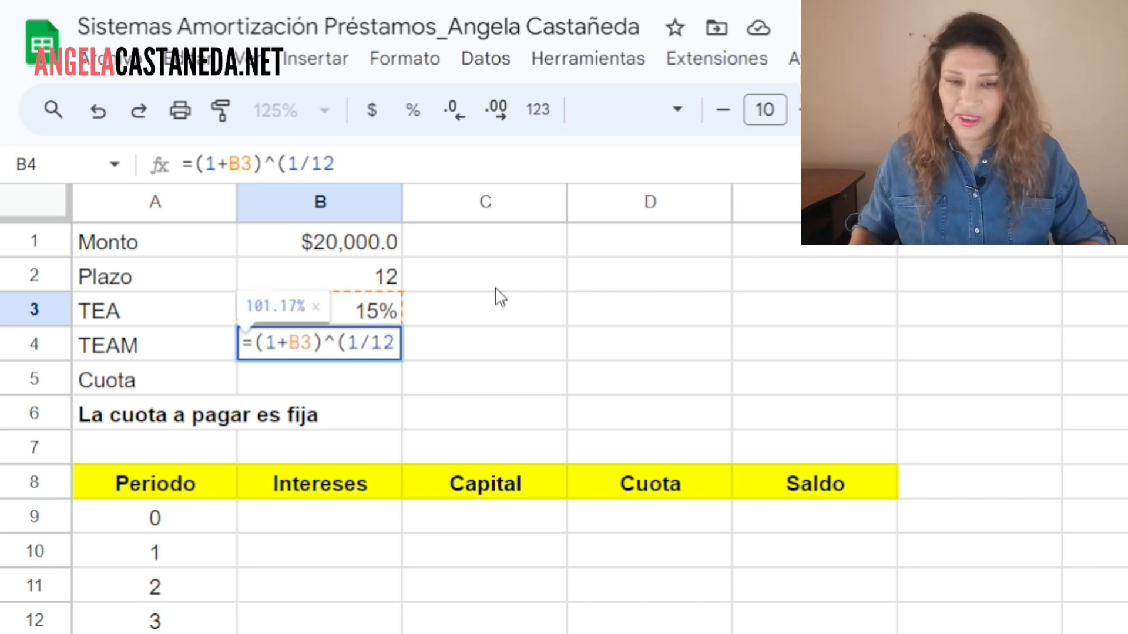
text())
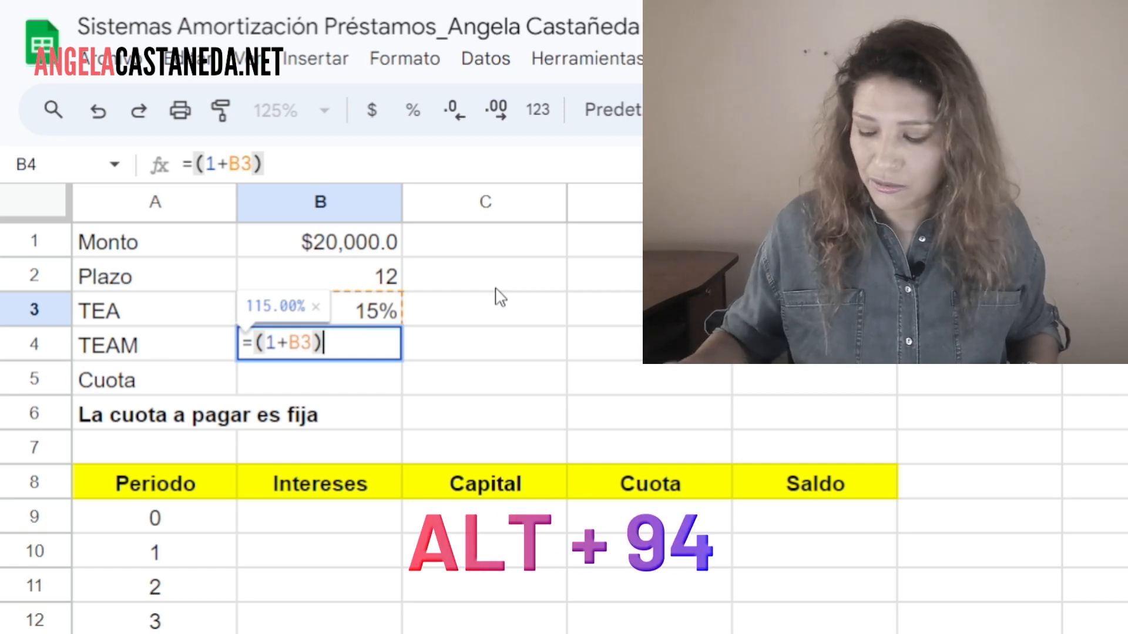
text(^(1/12)-1)
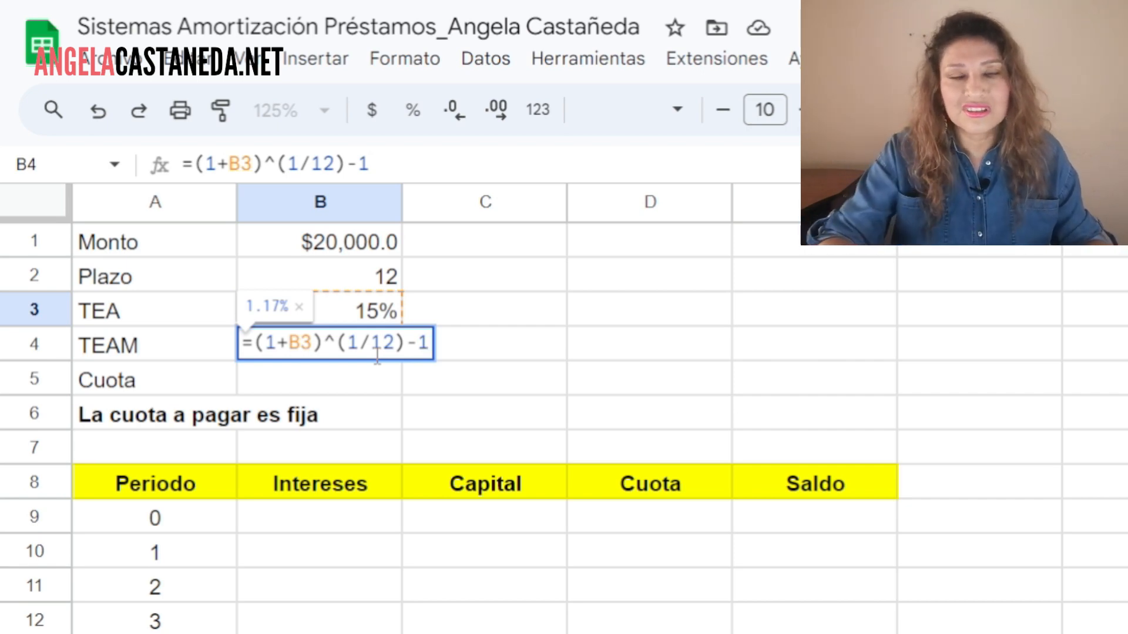
key(Return)
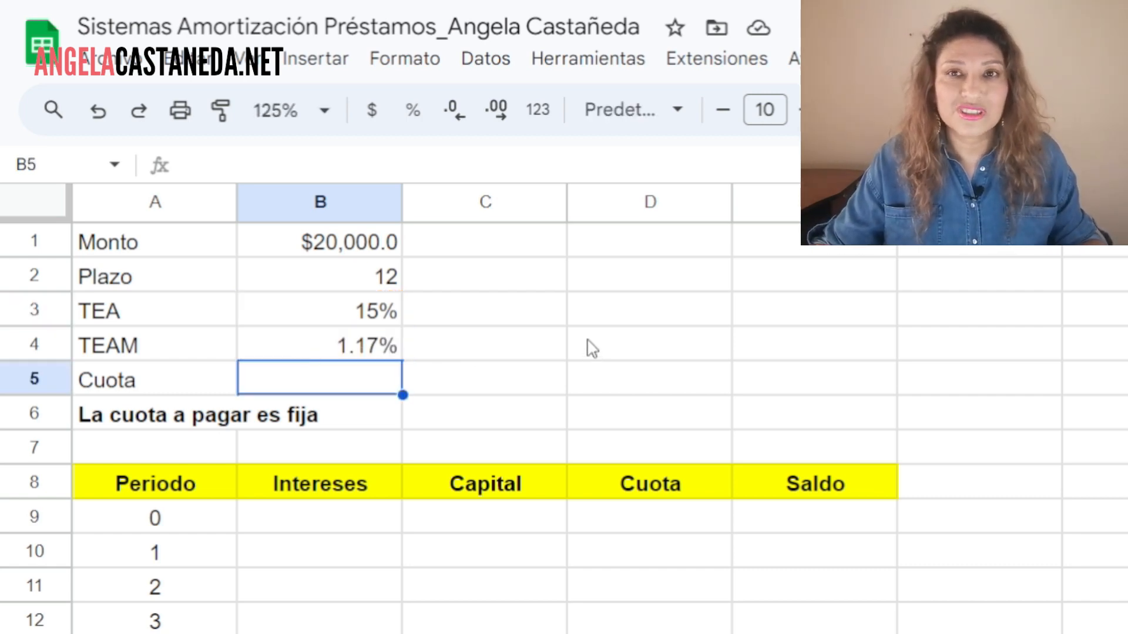
click(324, 354)
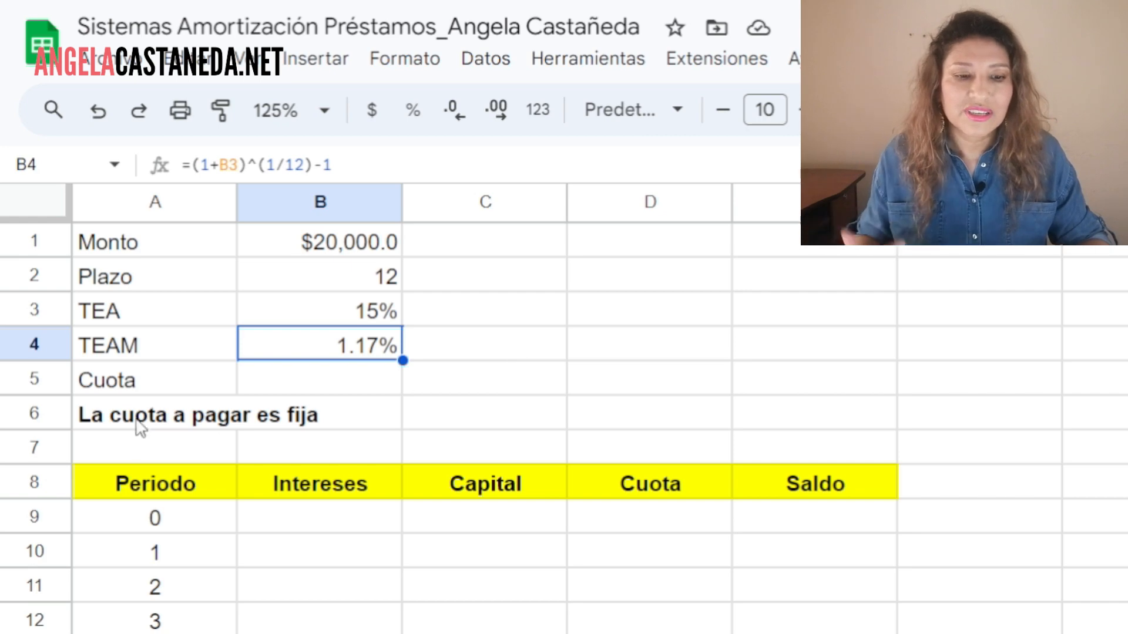
Calculate the Cuota in B5 with the PAGO function, using B4 as rate, B2 as number of periods and B1 as present value
drag(100, 433, 328, 428)
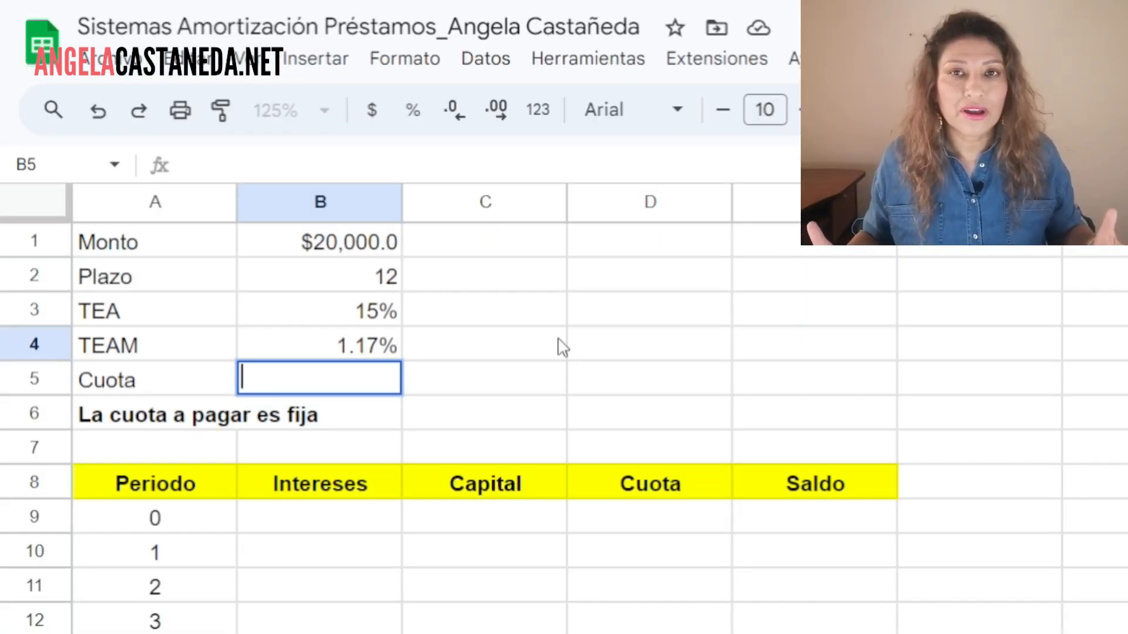
text(=pago)
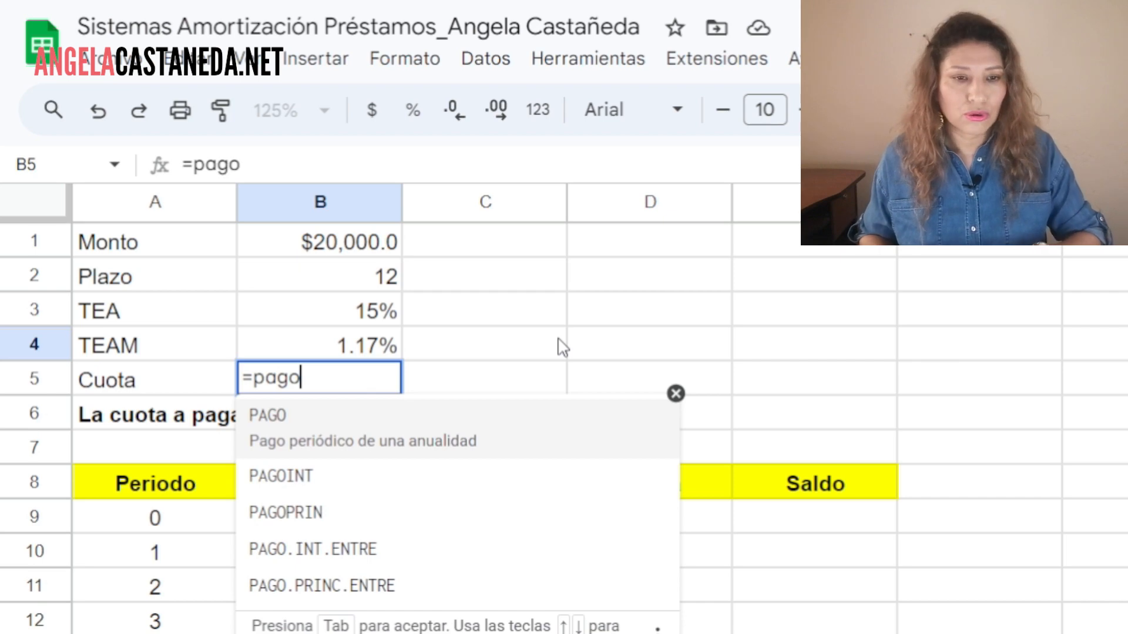
text(()
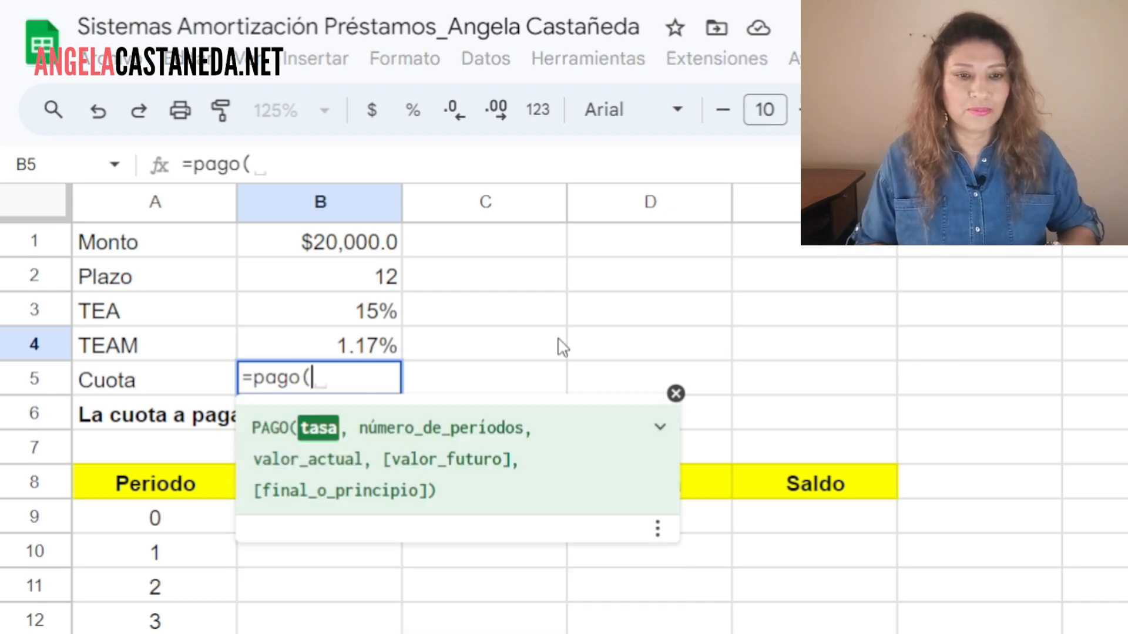
click(309, 347)
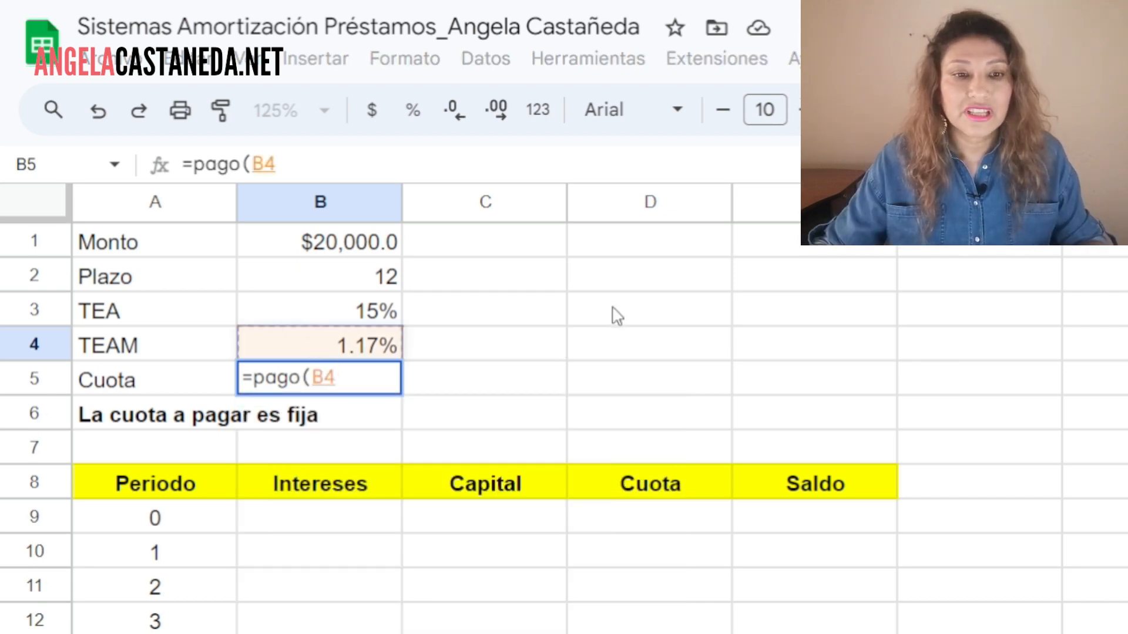
text(,)
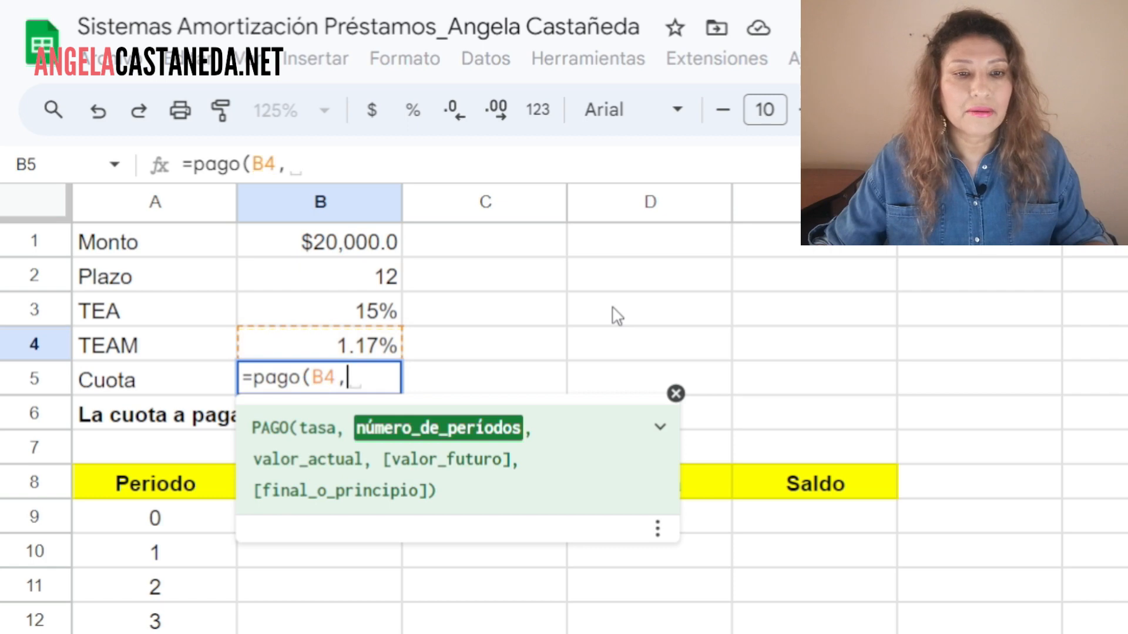
click(323, 288)
text(,)
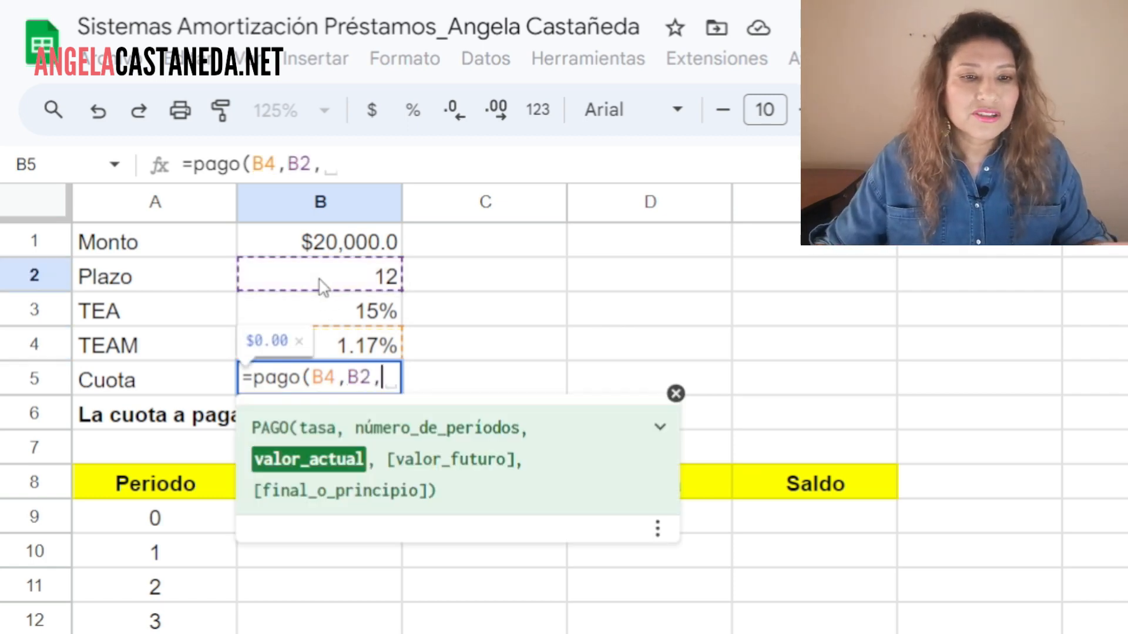
click(360, 244)
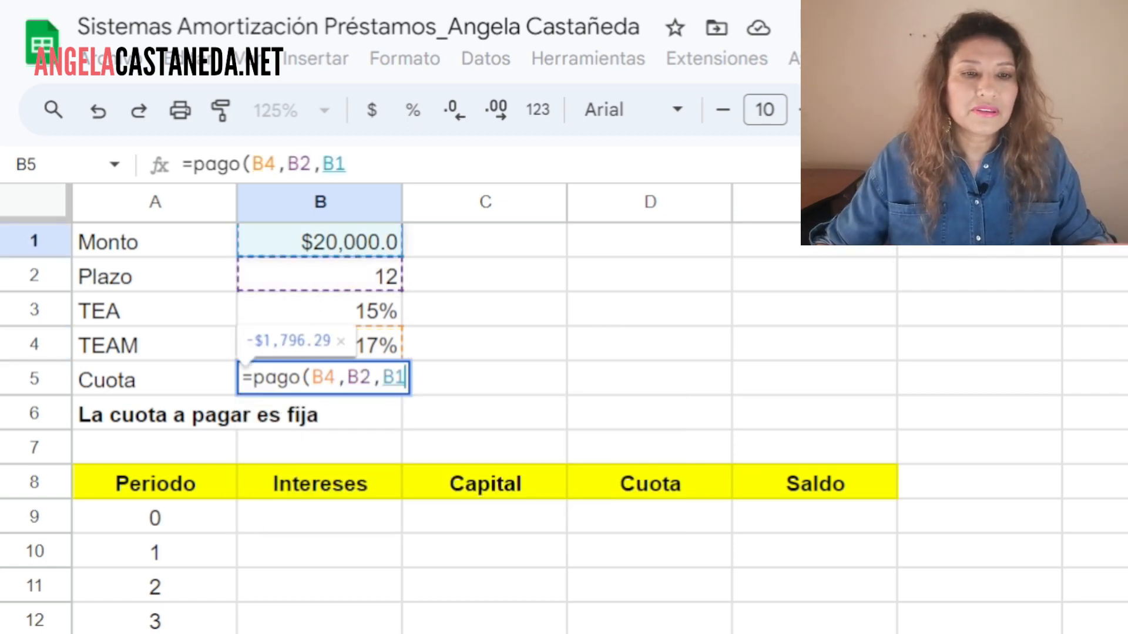
text())
key(Return)
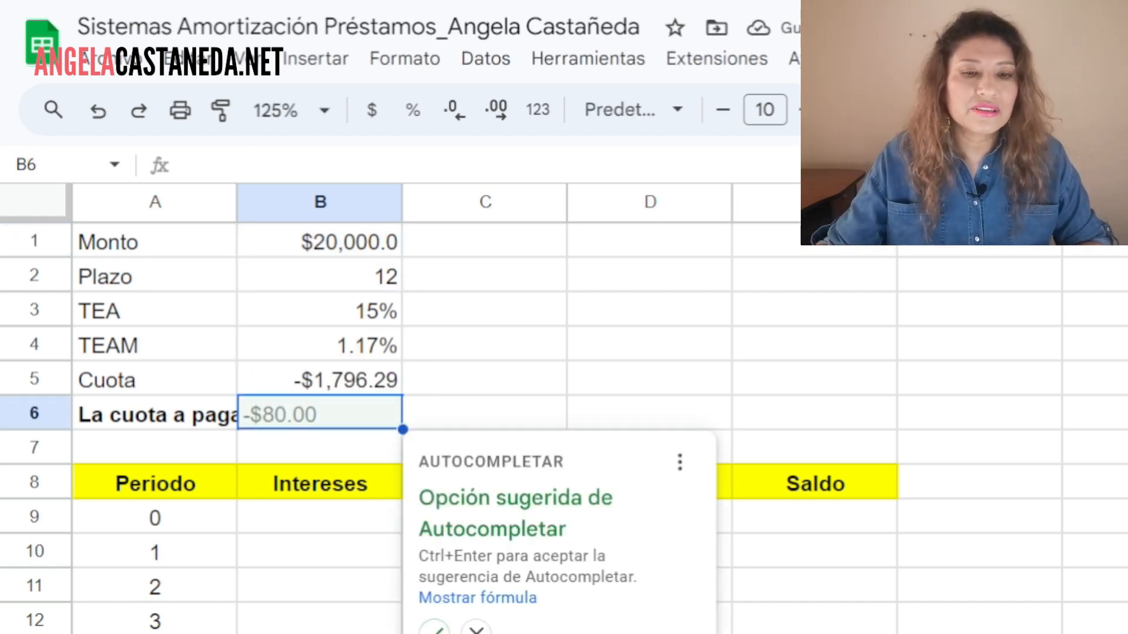
click(635, 321)
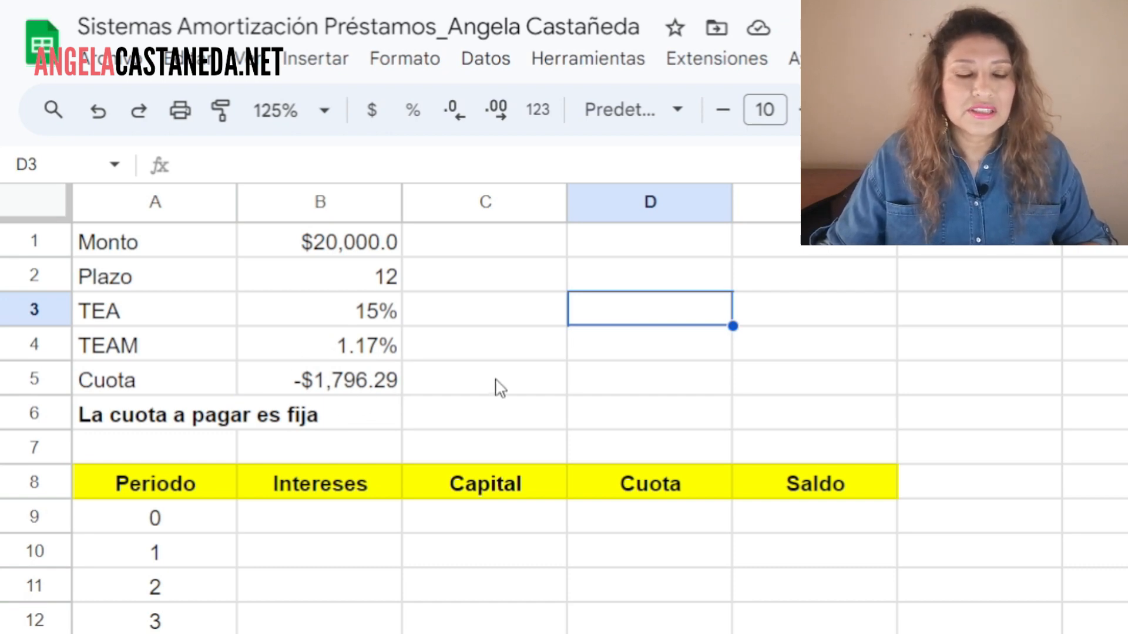
Put a minus sign before PAGO in the Cuota formula in B5, making it =-PAGO(B4,B2,B1)
click(314, 382)
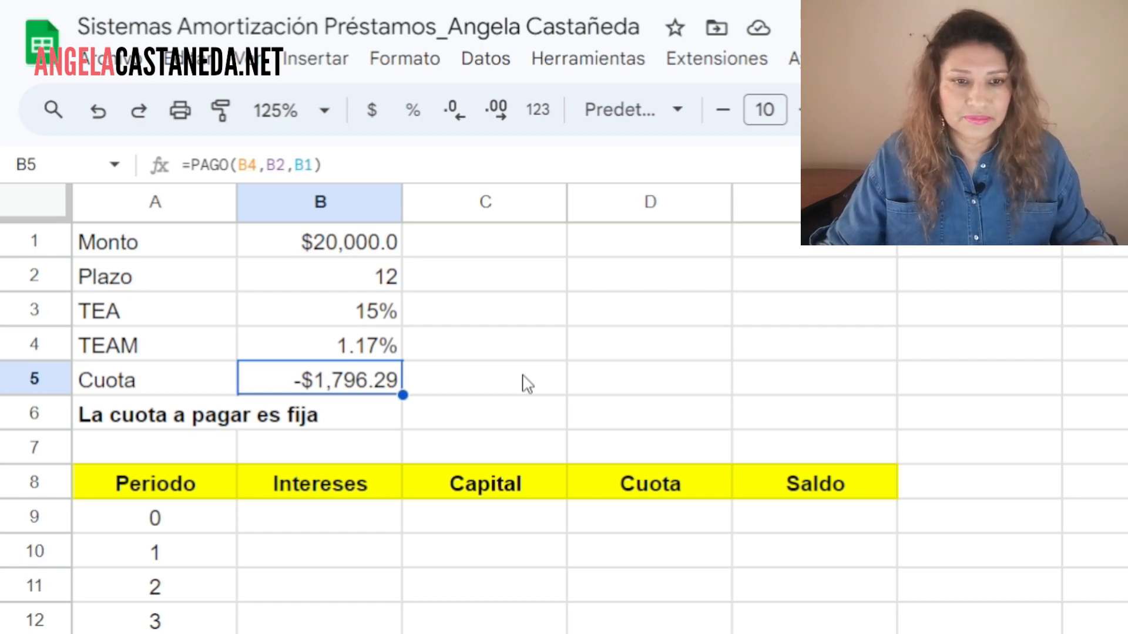
click(196, 166)
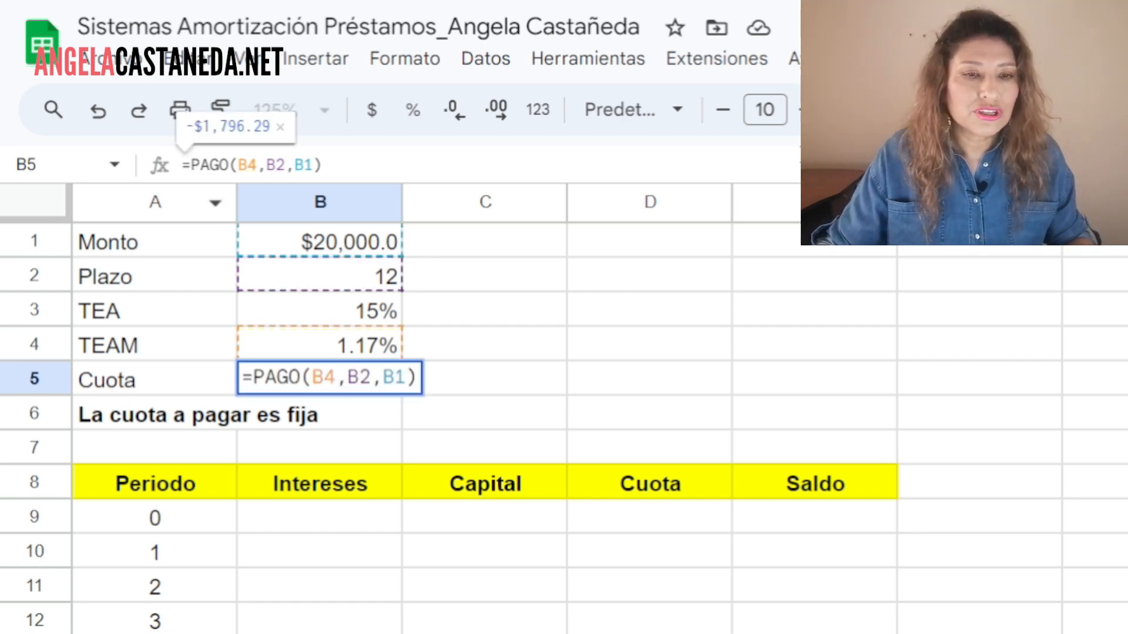
key(Return)
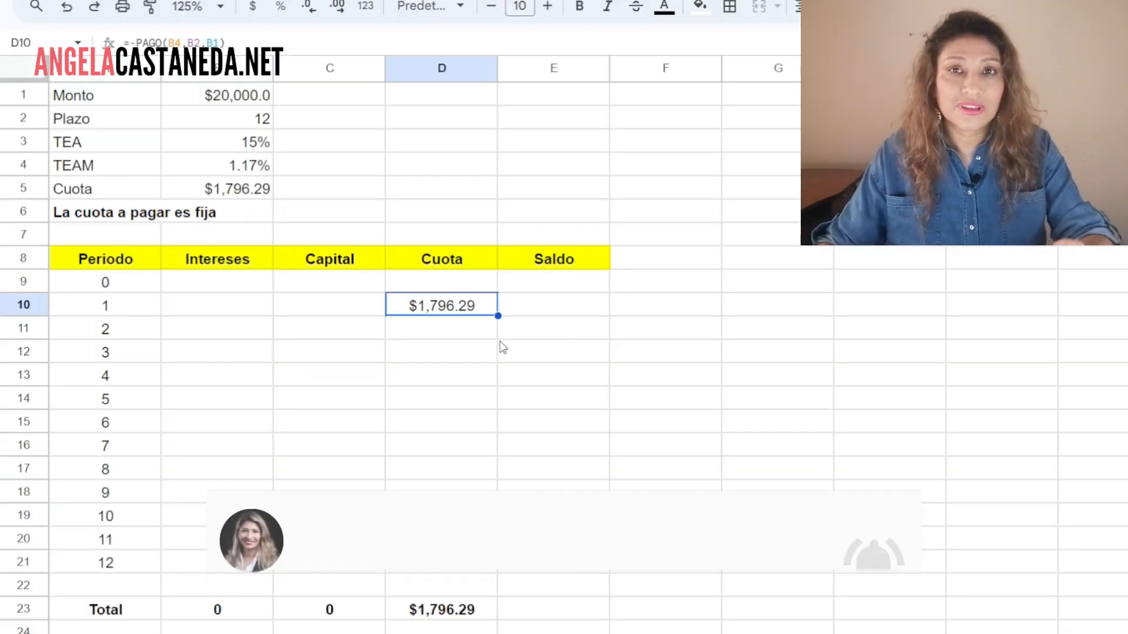
Try to fill the Cuota formula from D10 down to D21, and clear the copies in D11:D21
drag(498, 317, 499, 585)
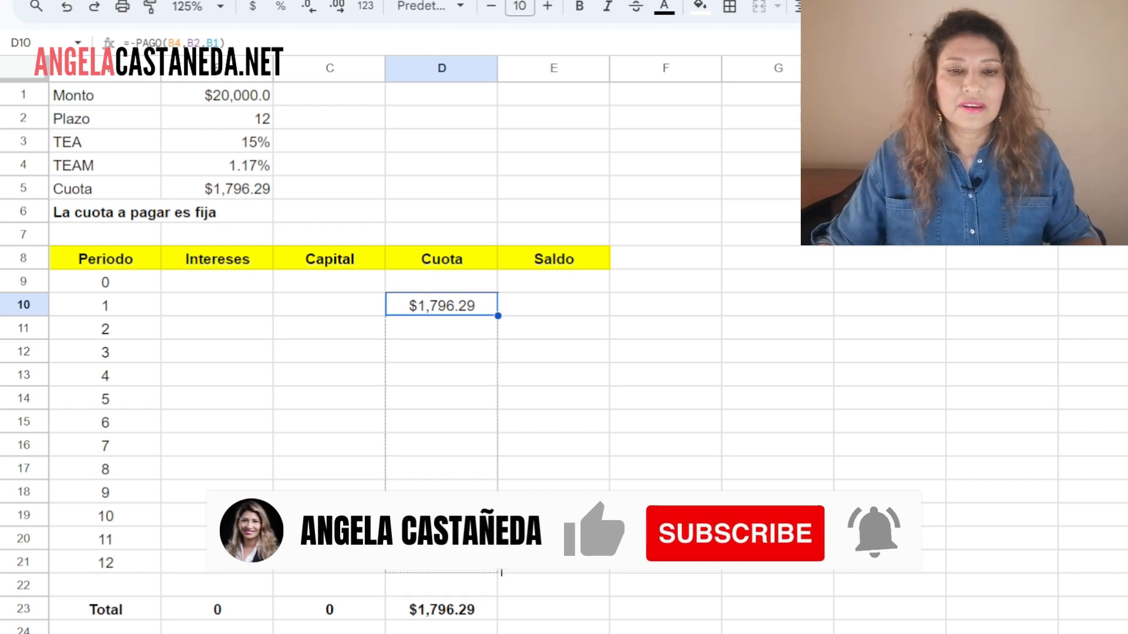
click(529, 563)
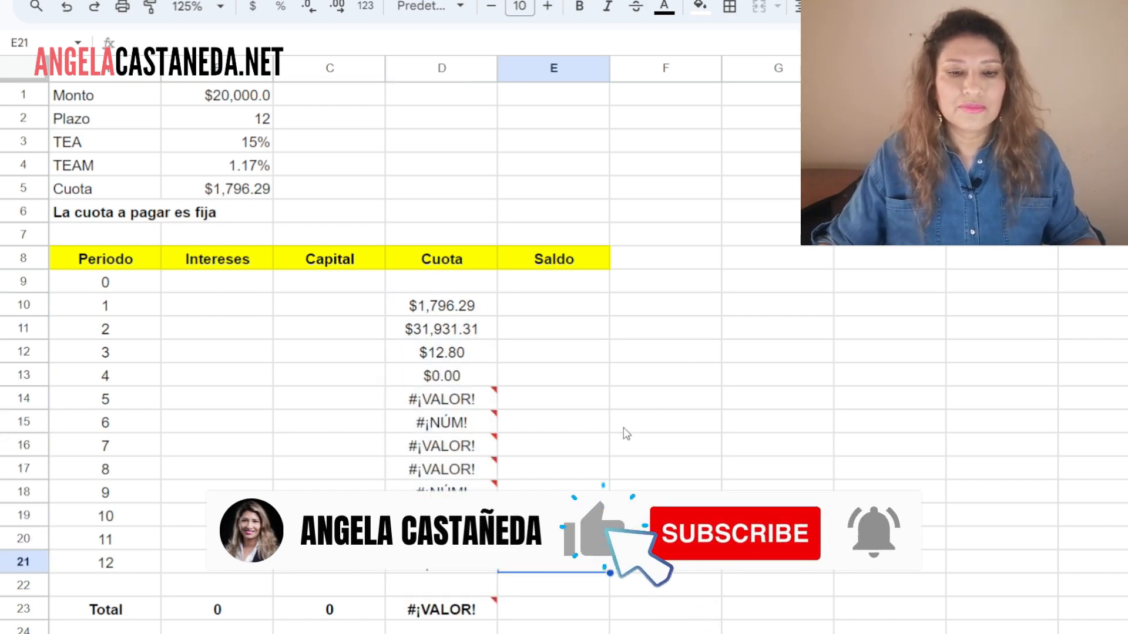
drag(441, 329, 442, 539)
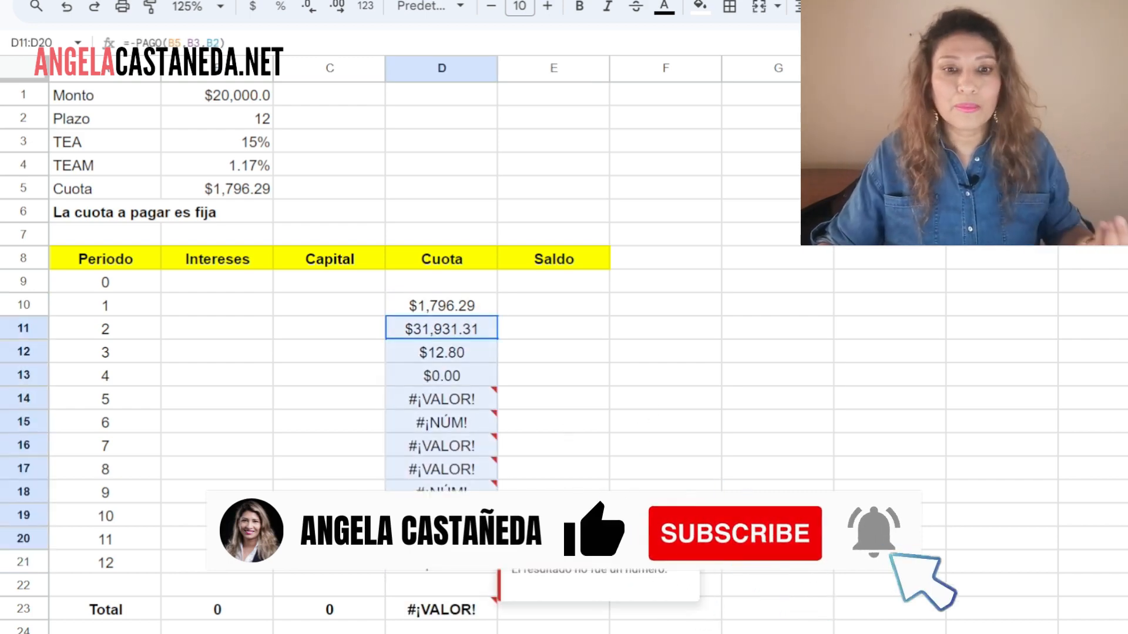
key(shift+Down)
key(Delete)
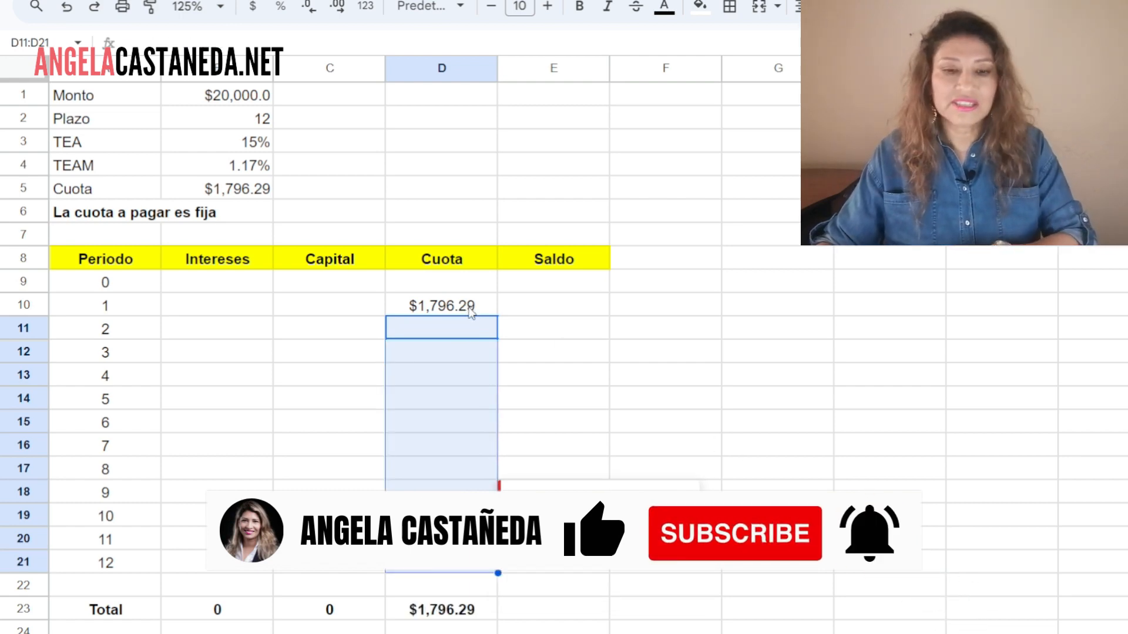
Make the references in D10 absolute, giving =-PAGO($B$4,$B$2,$B$1), and fill the formula down the Cuota column to period 12
key(Up)
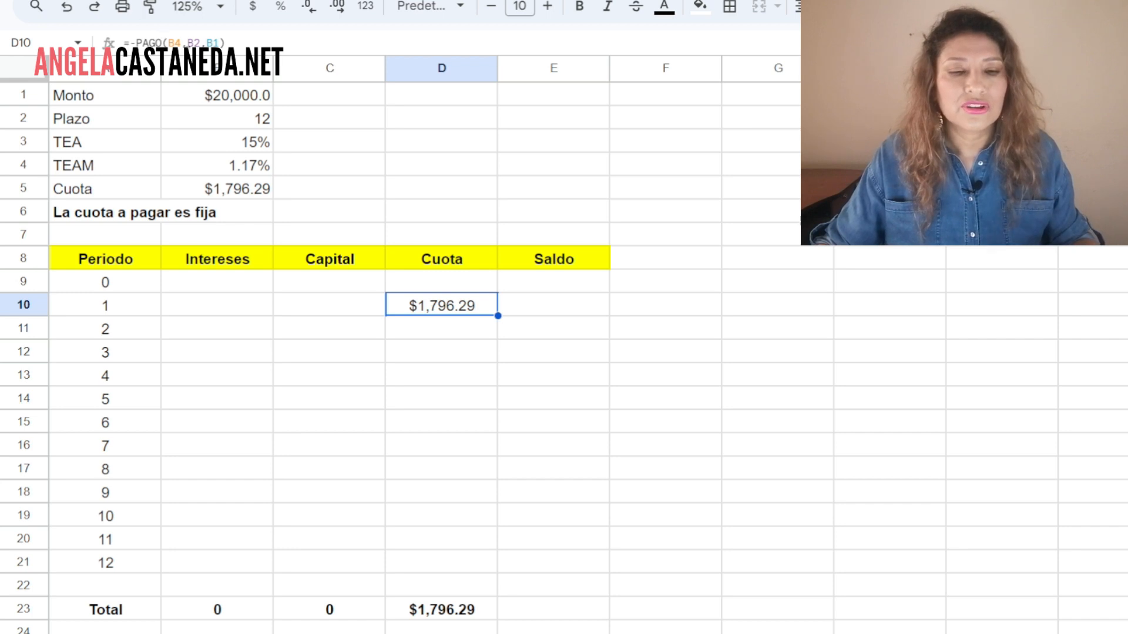
click(176, 44)
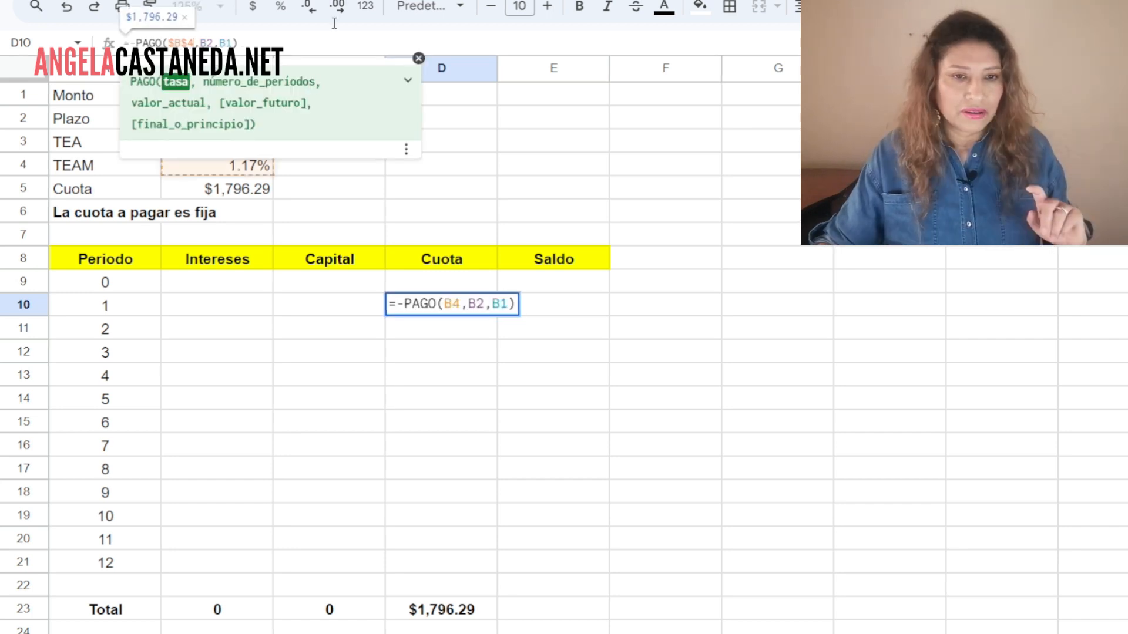
key(F4)
click(211, 43)
key(F4)
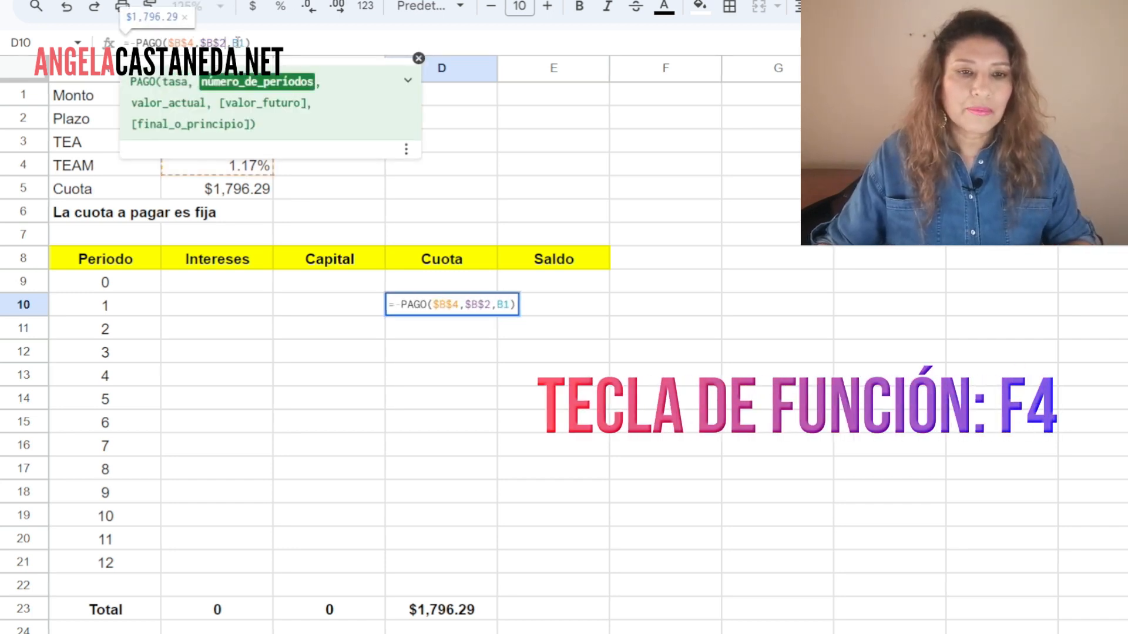
click(241, 45)
key(F4)
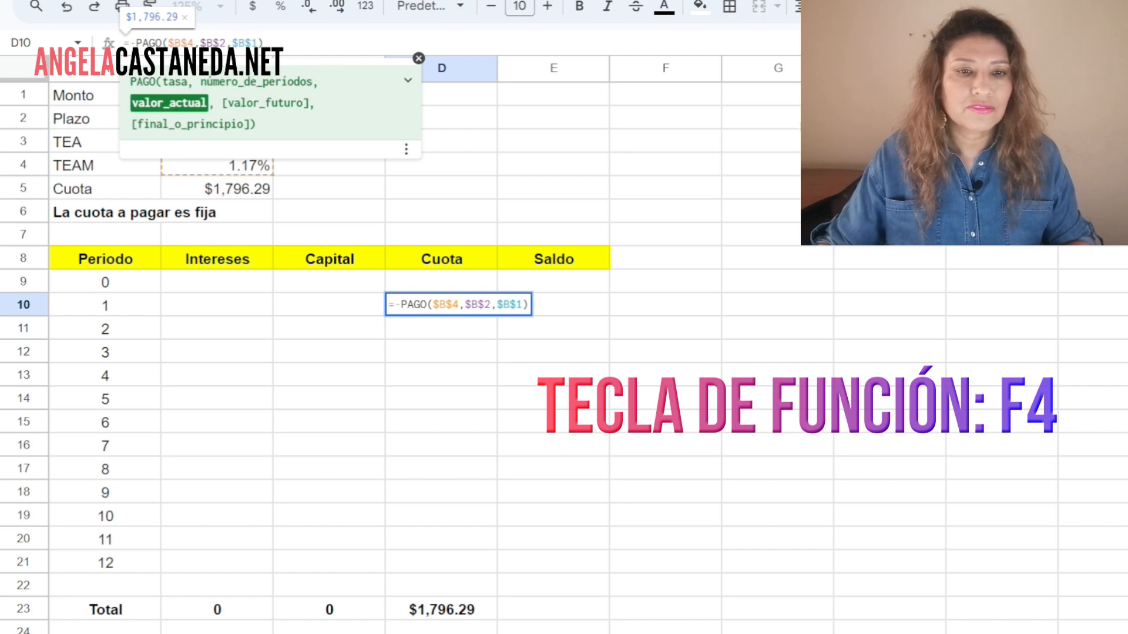
key(Return)
click(447, 308)
double_click(498, 316)
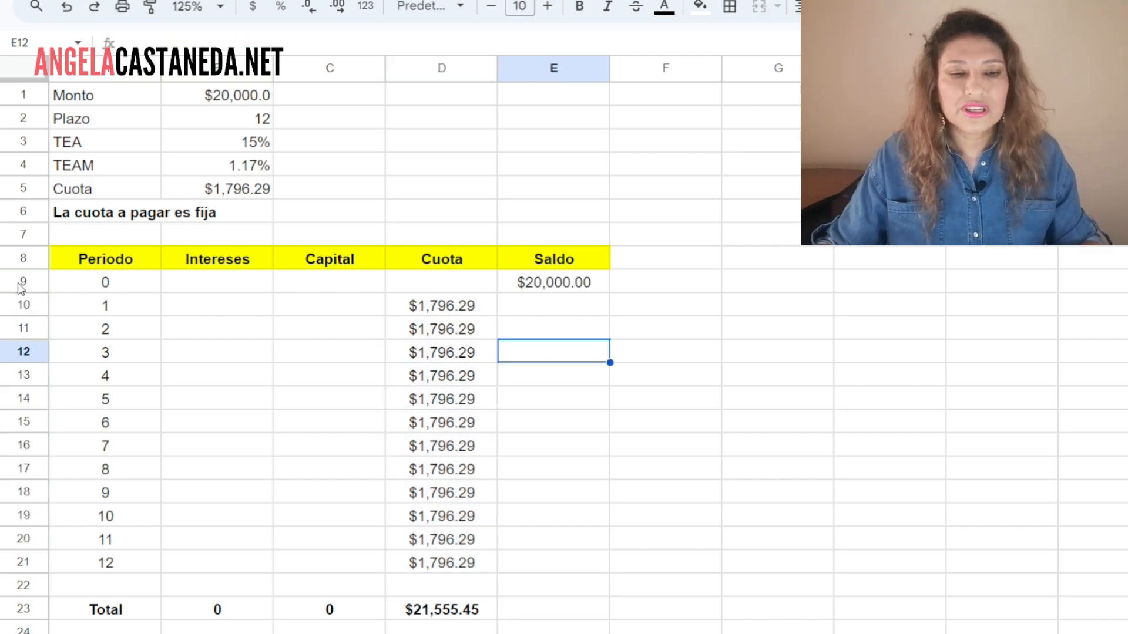
click(22, 282)
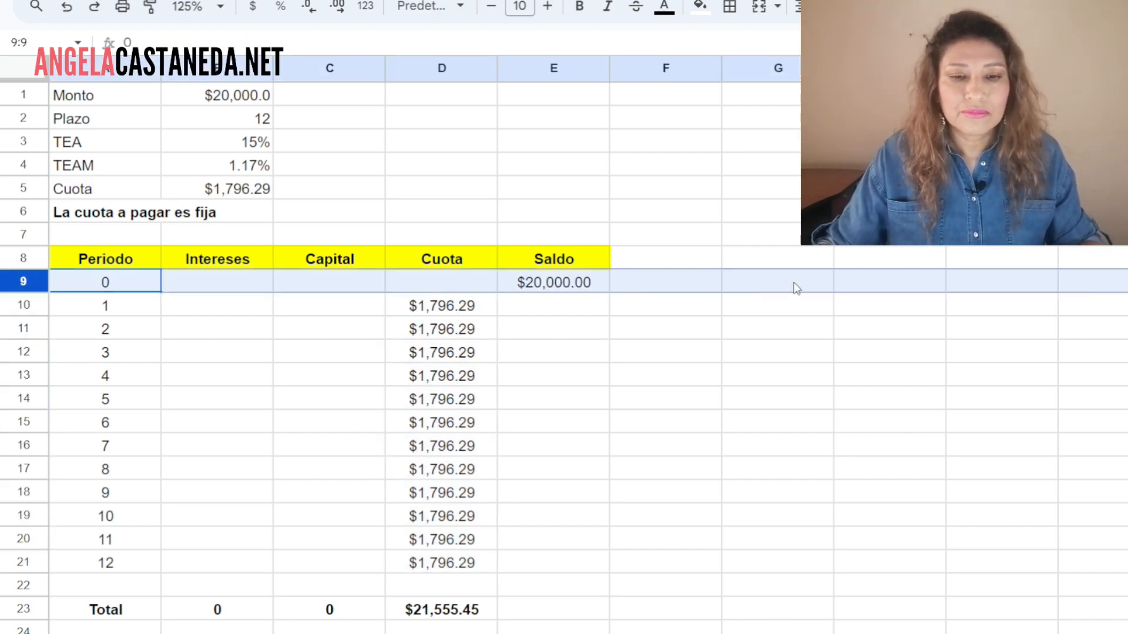
click(17, 306)
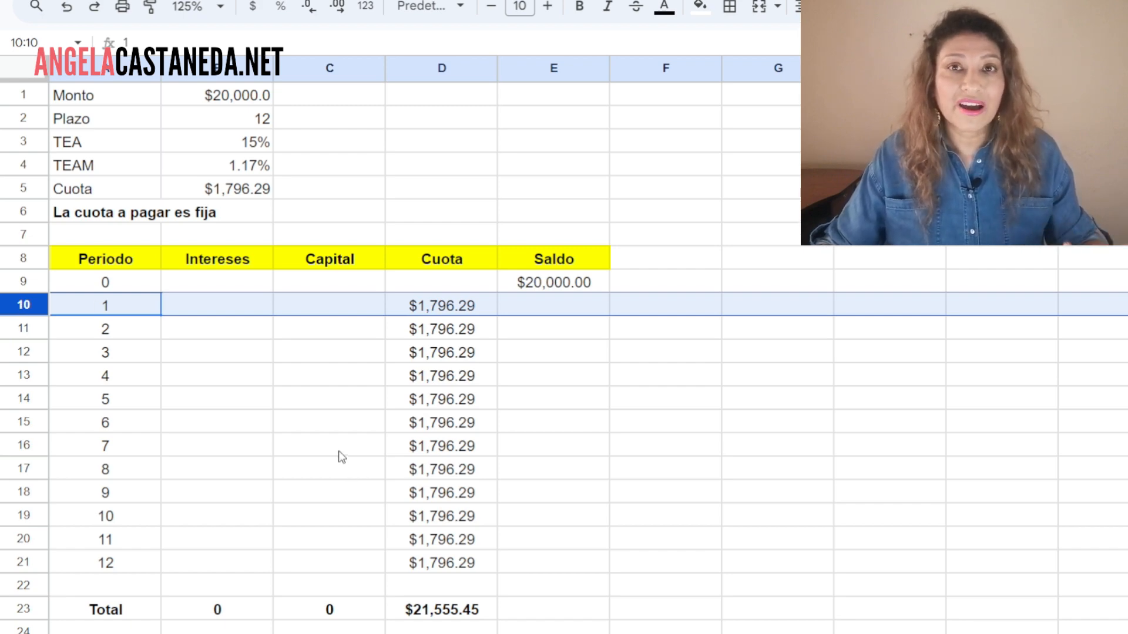
click(494, 308)
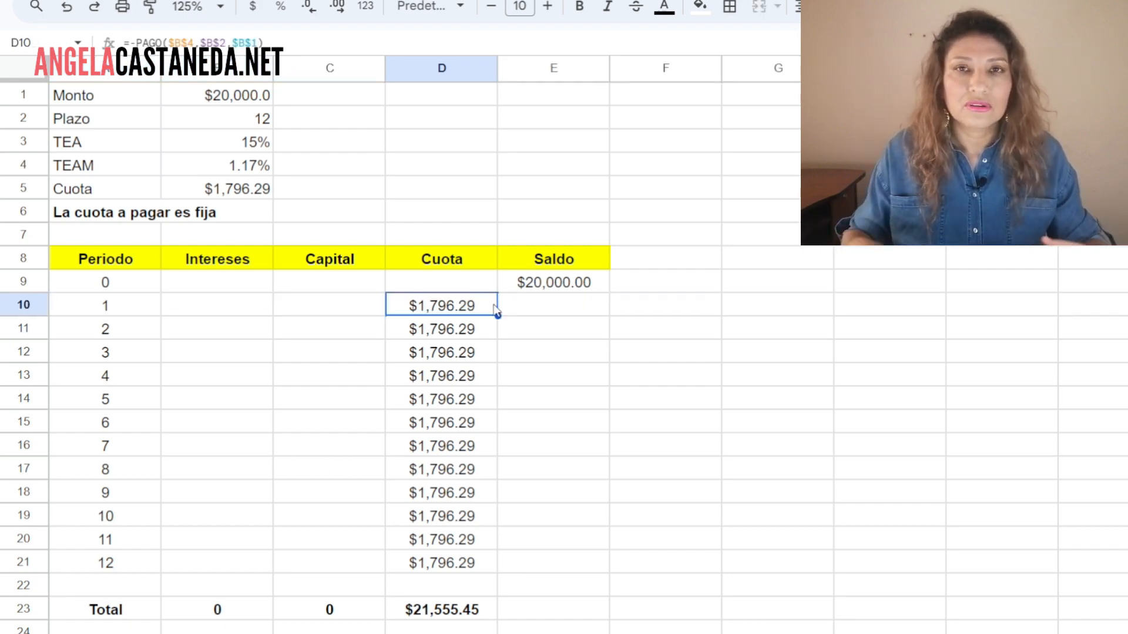
click(302, 429)
drag(238, 265, 253, 584)
drag(330, 262, 358, 585)
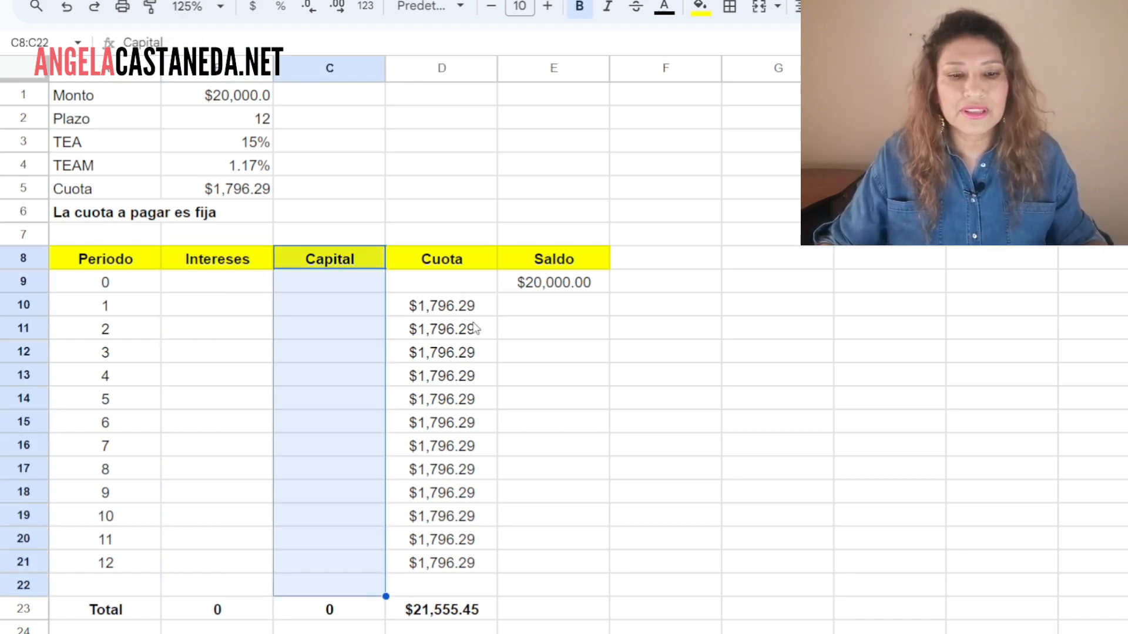
Review the loan data in B1:B5, the period 0 row, and the Intereses, Capital, Cuota and Saldo columns of the table
drag(467, 266, 461, 584)
drag(546, 258, 552, 631)
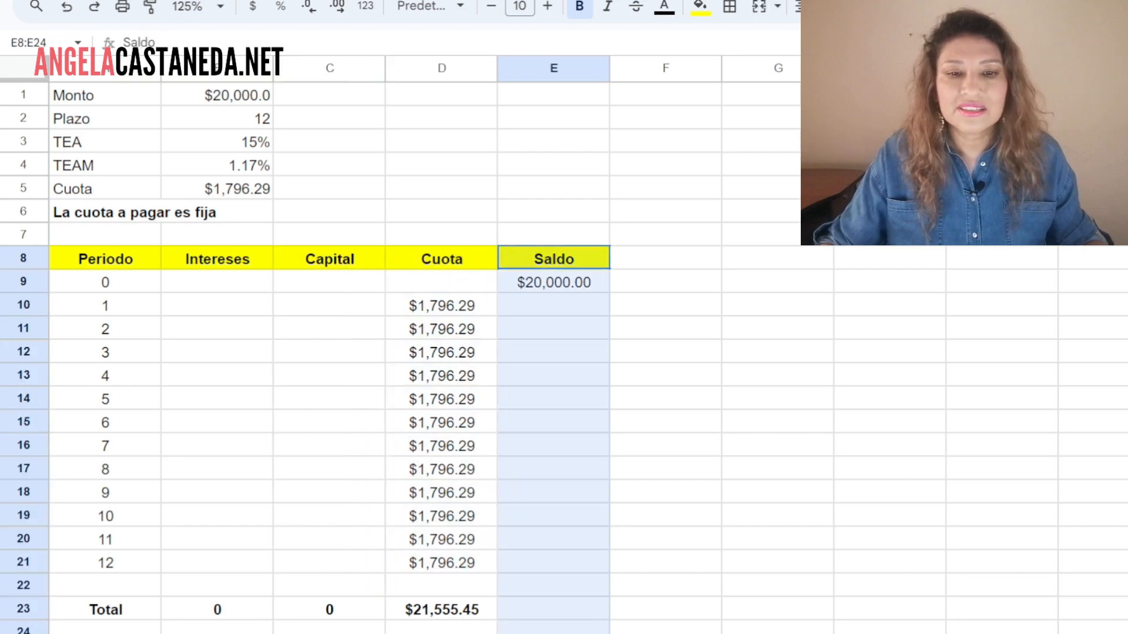
click(666, 468)
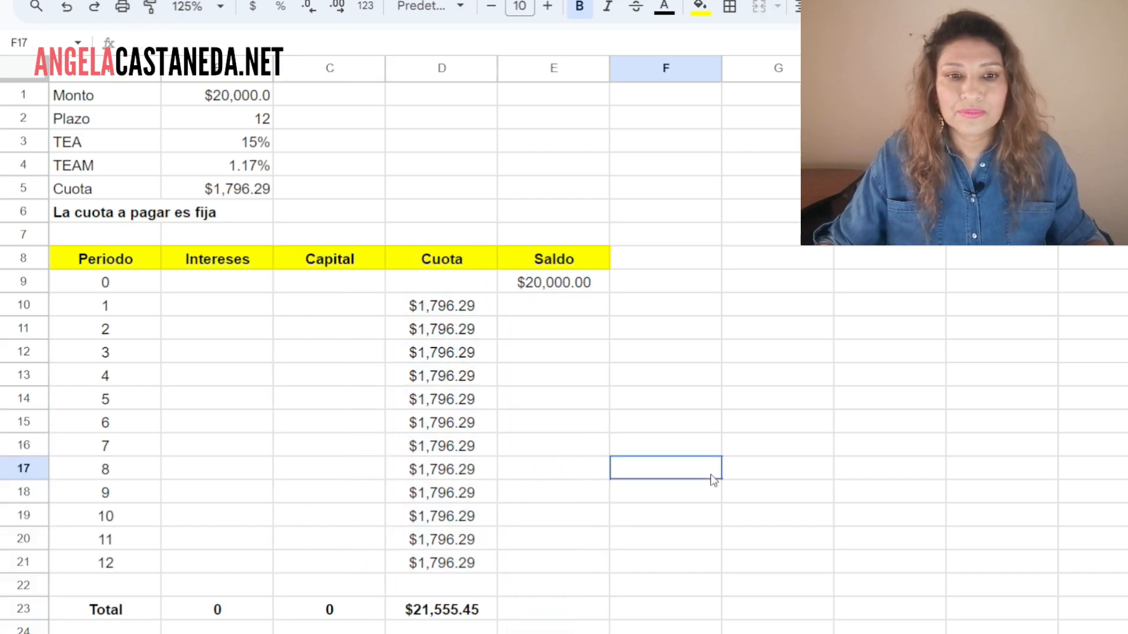
click(24, 282)
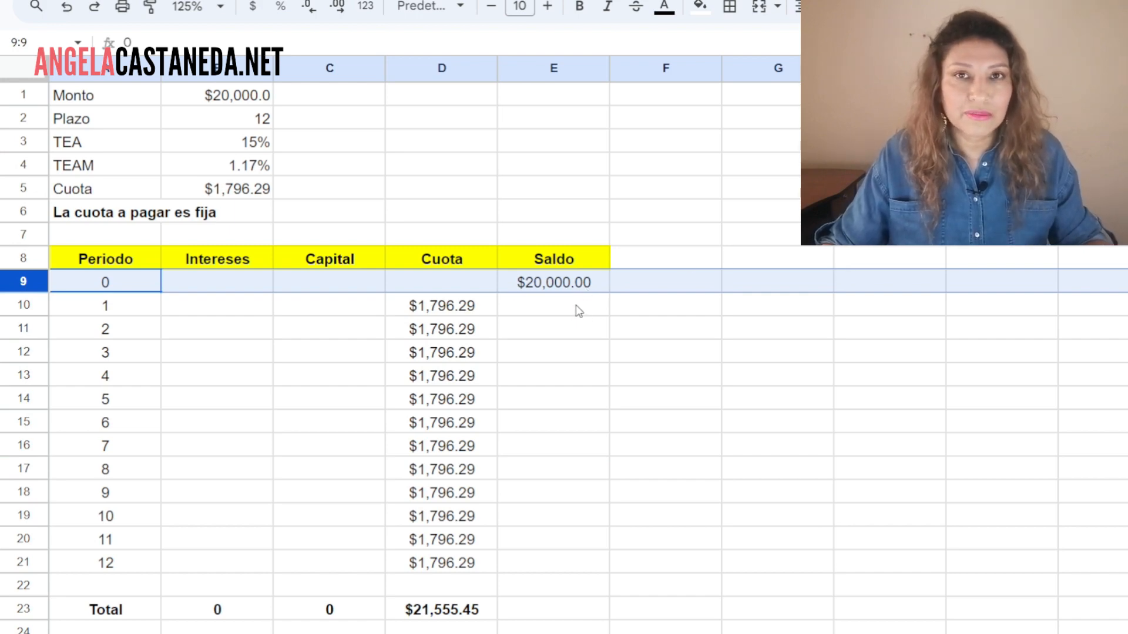
drag(423, 259, 421, 562)
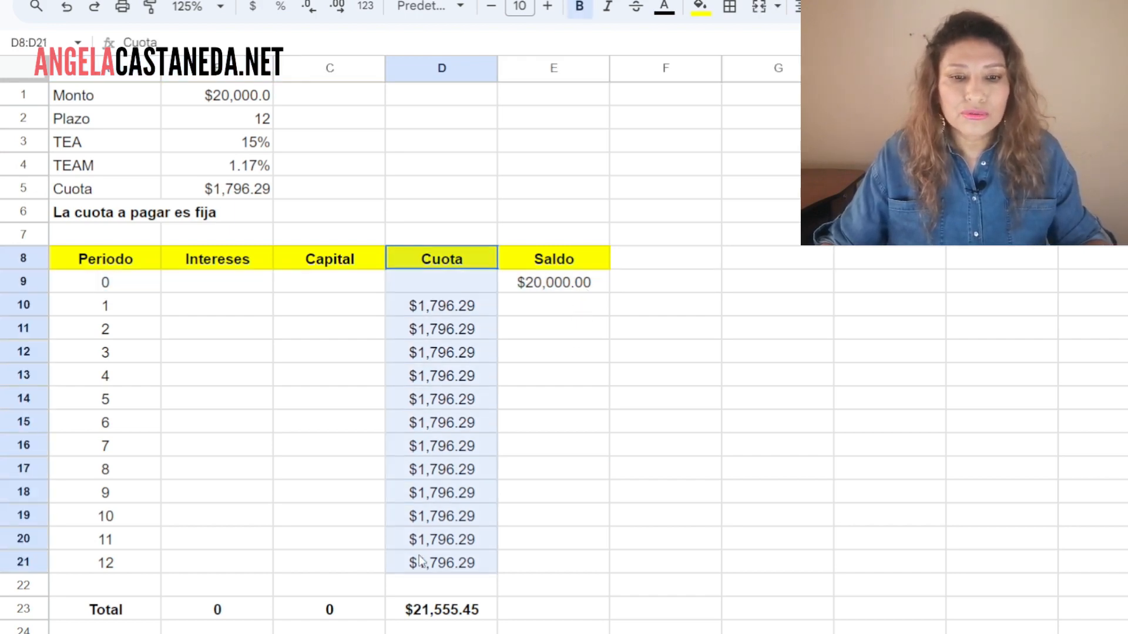
drag(208, 97, 215, 194)
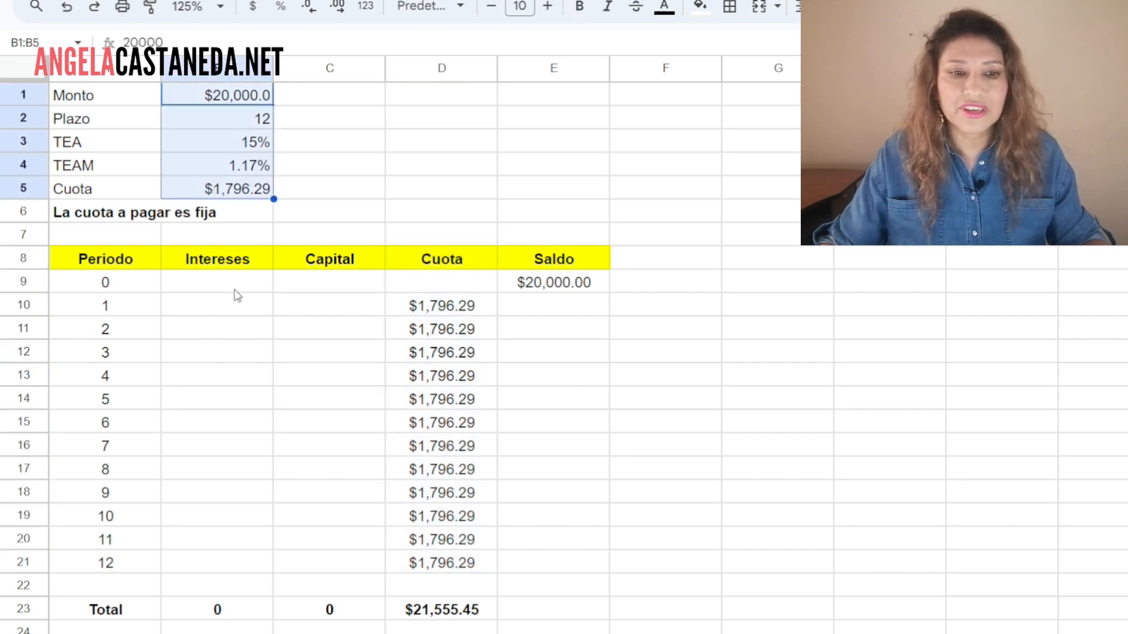
drag(228, 262, 237, 539)
drag(354, 263, 360, 544)
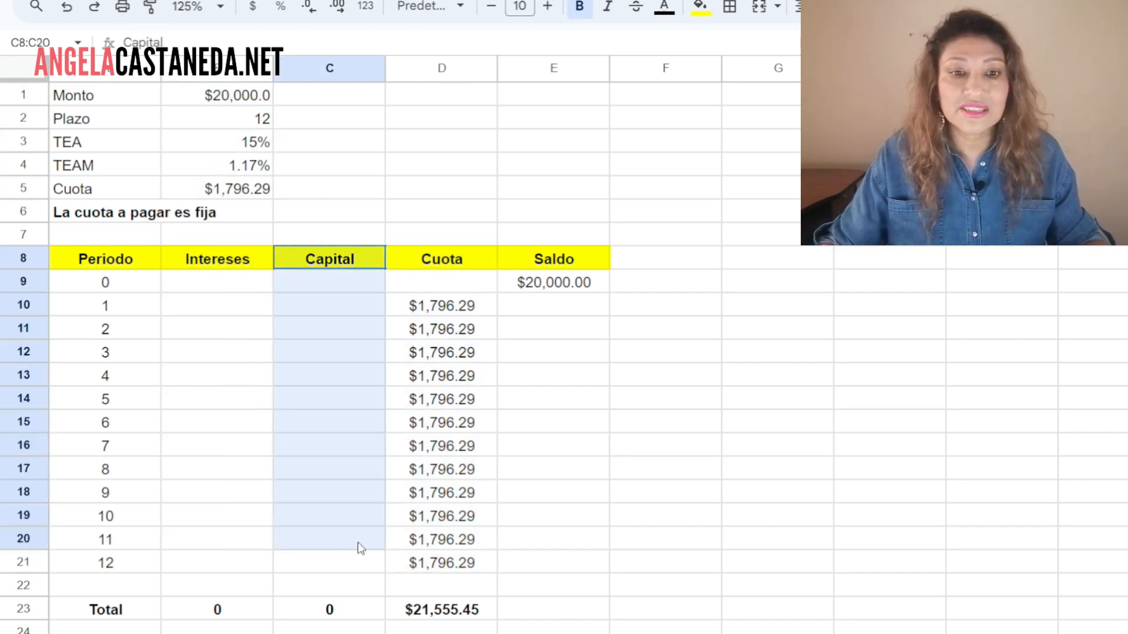
Calculate the period 1 interest in B10 by multiplying the TEAM rate by the period 0 balance, with the formula +B4*E9
click(200, 305)
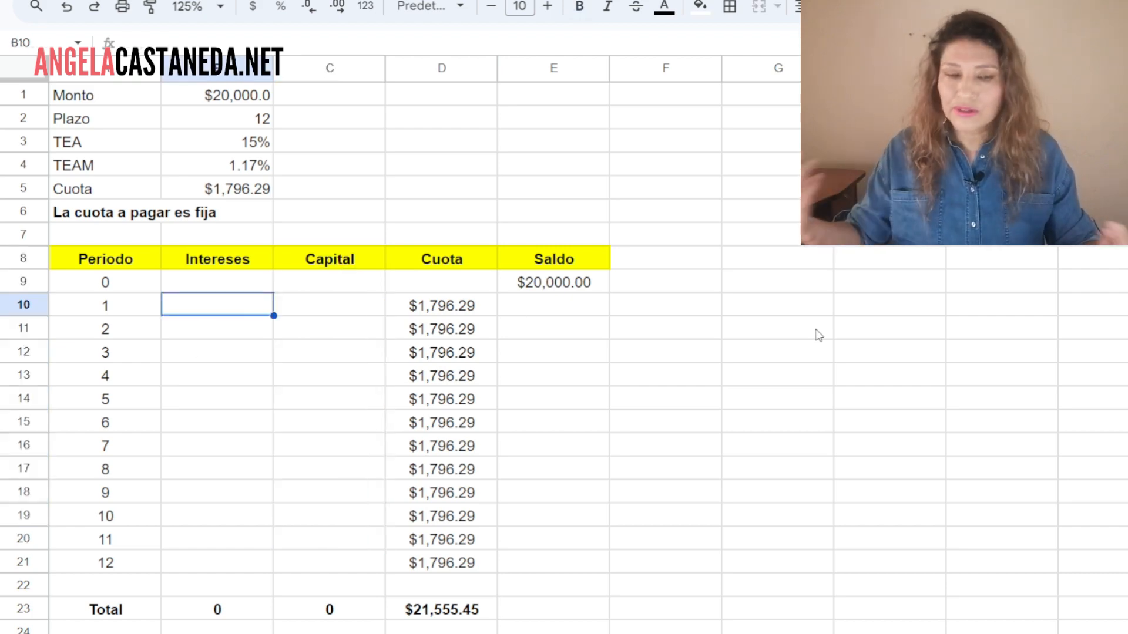
click(35, 302)
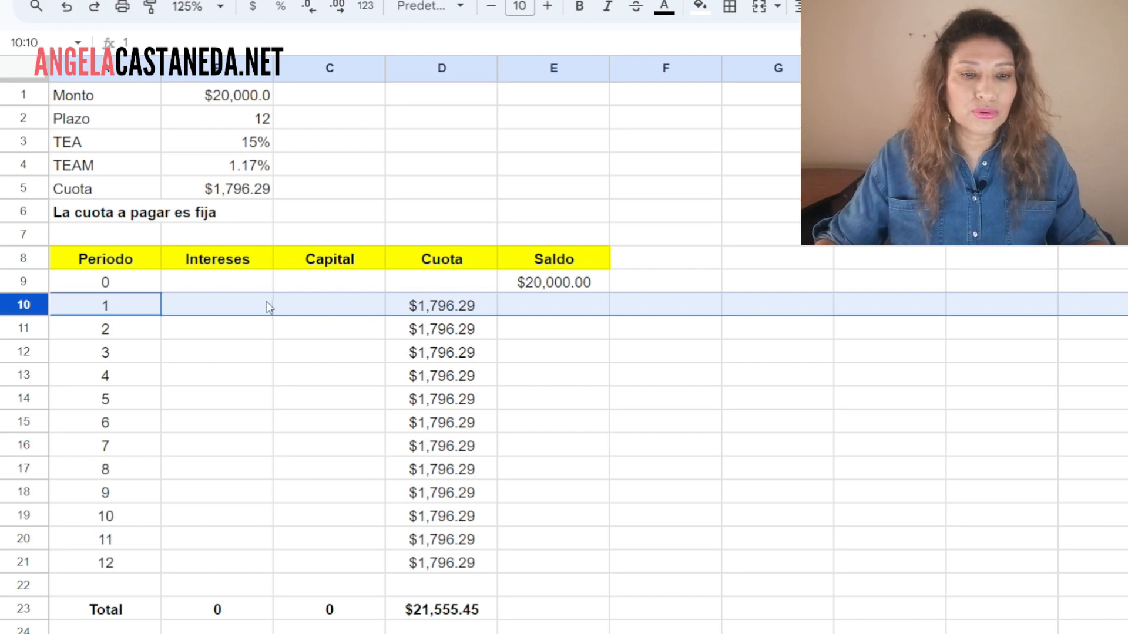
click(233, 313)
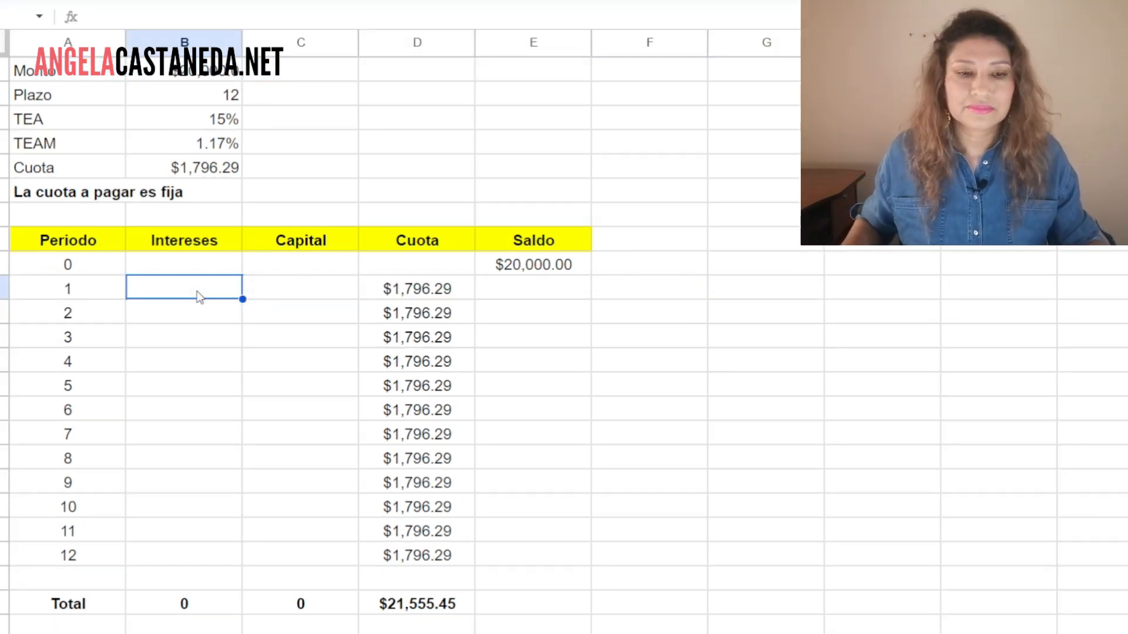
text(+)
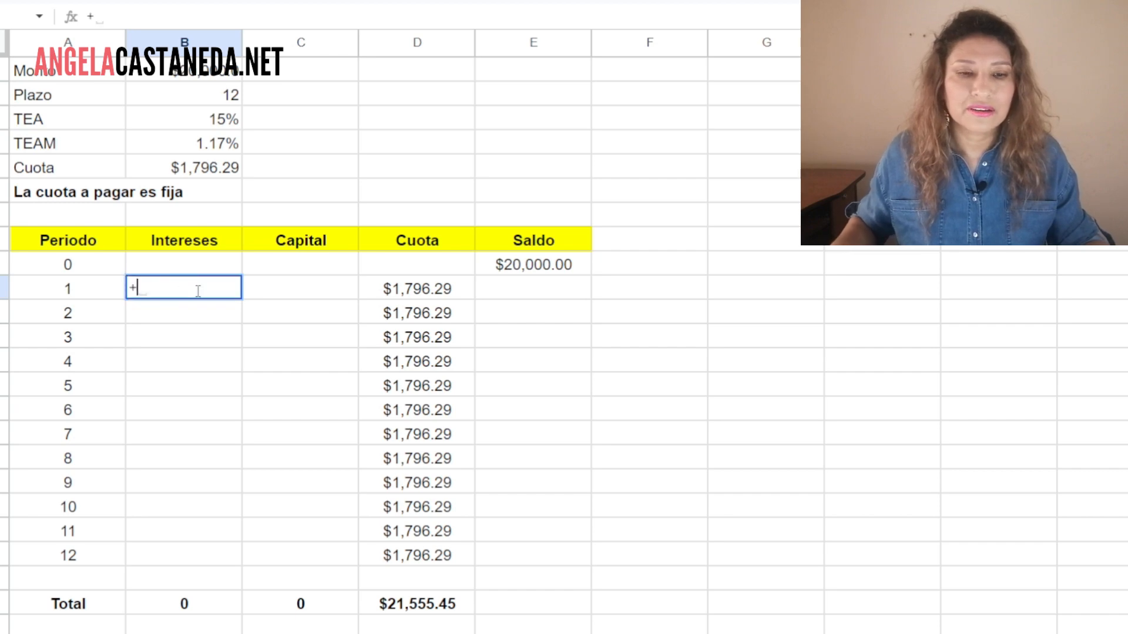
click(183, 149)
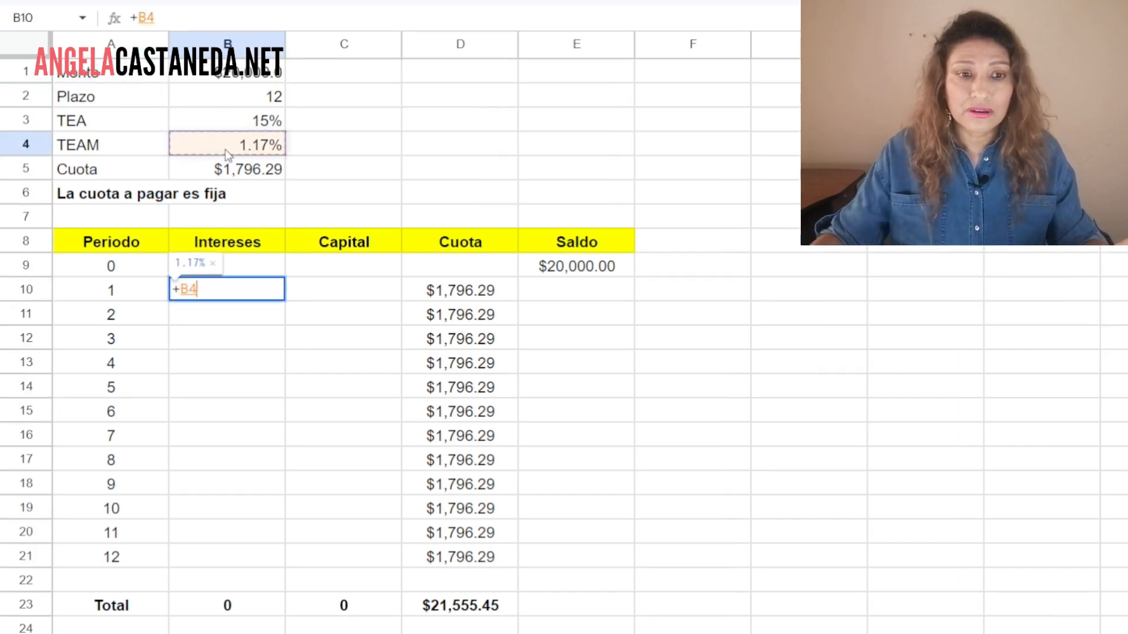
text(*)
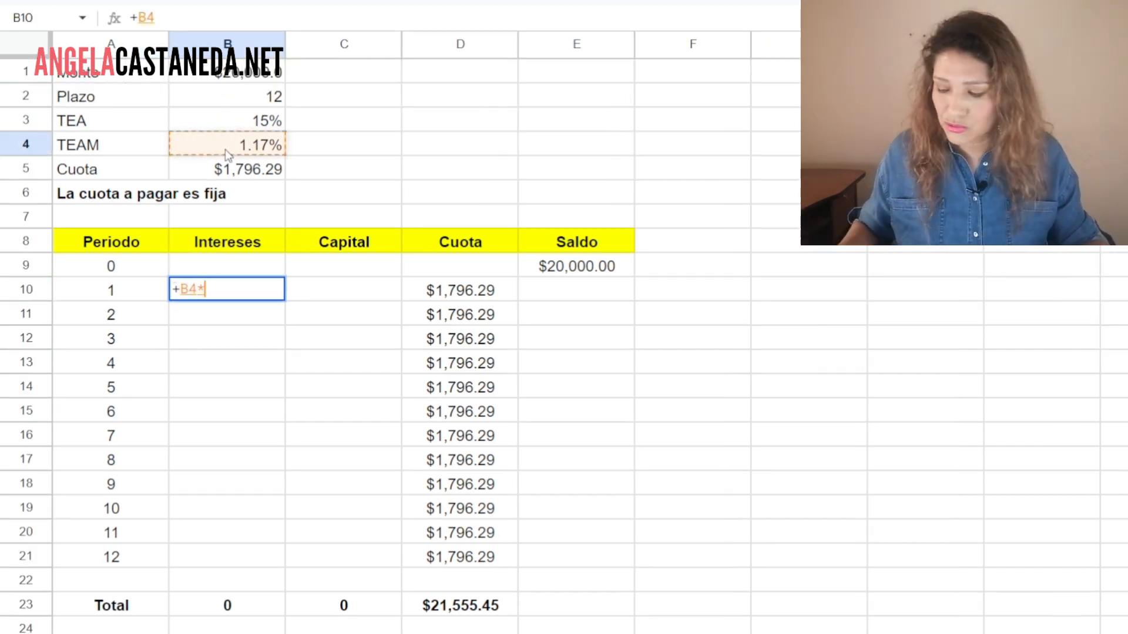
click(576, 274)
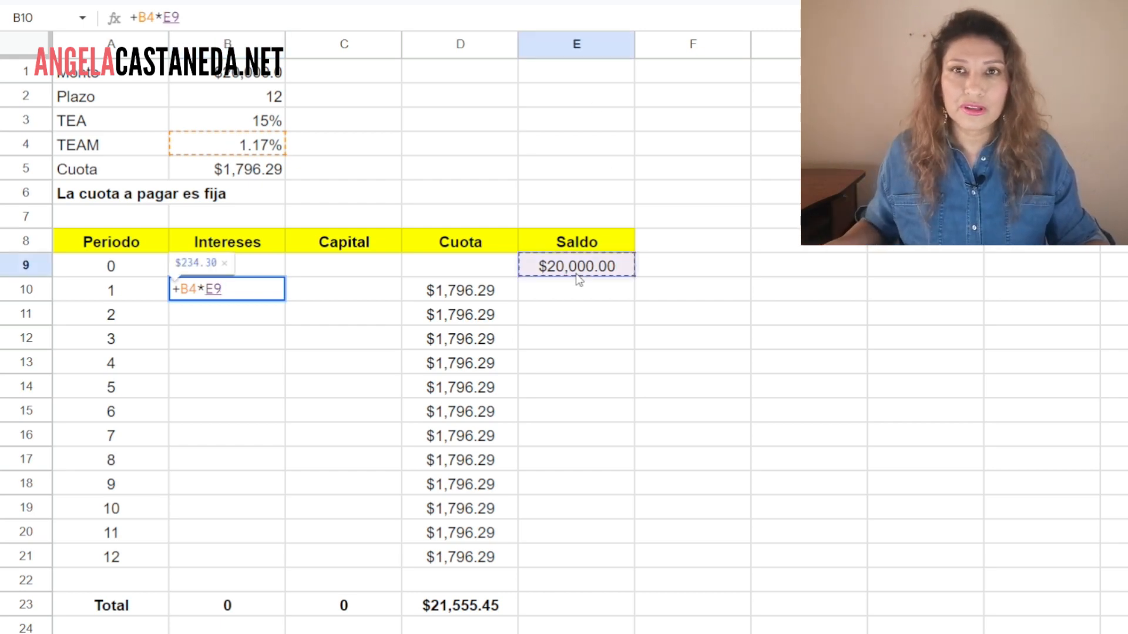
key(Return)
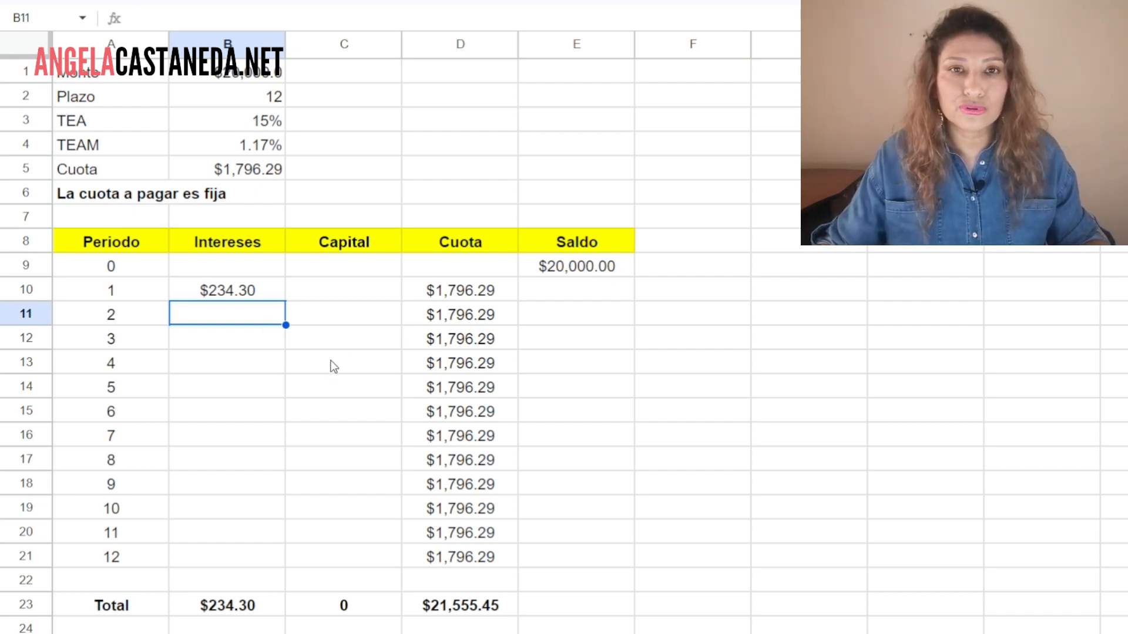
Calculate the period 1 capital in C10 as the Cuota minus the interest, with the formula +D10-B10
click(359, 289)
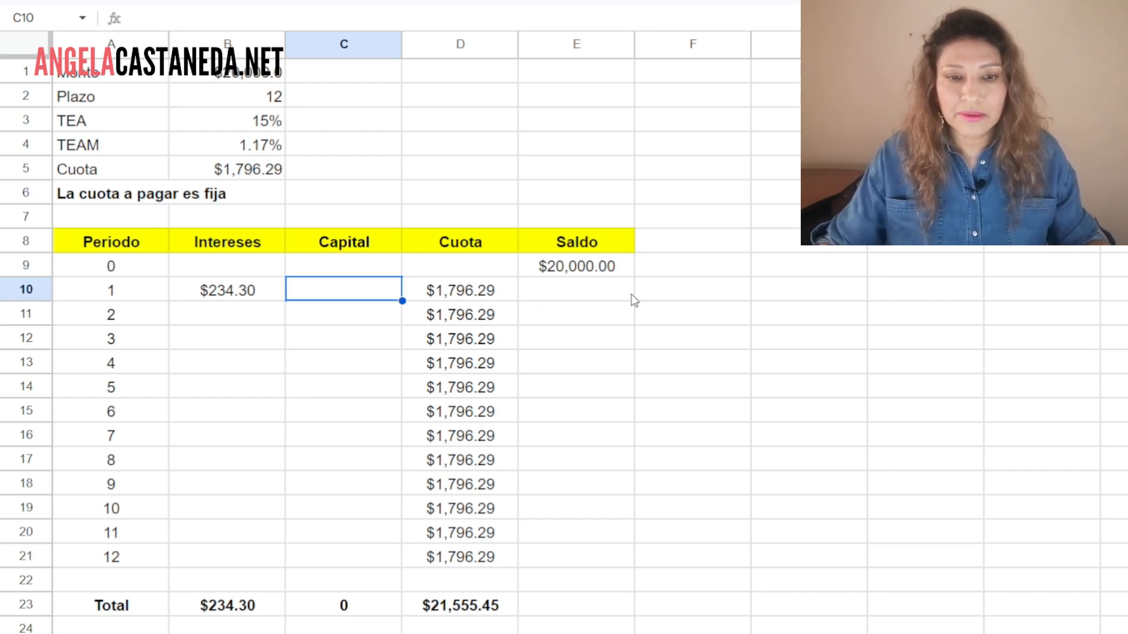
text(+)
click(453, 296)
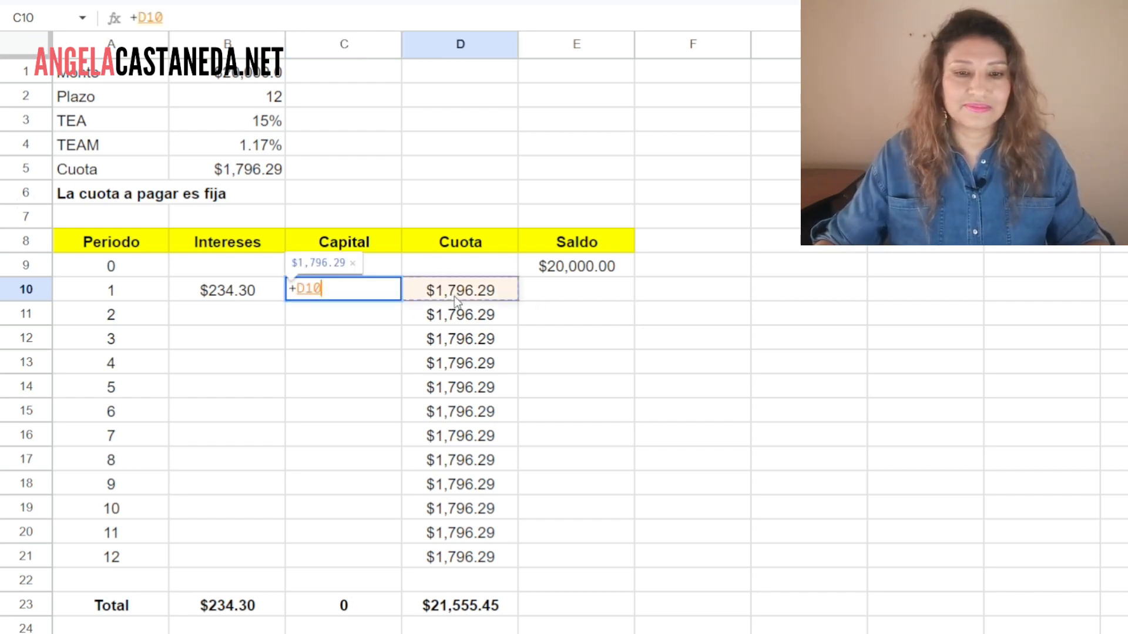
text(-)
click(241, 296)
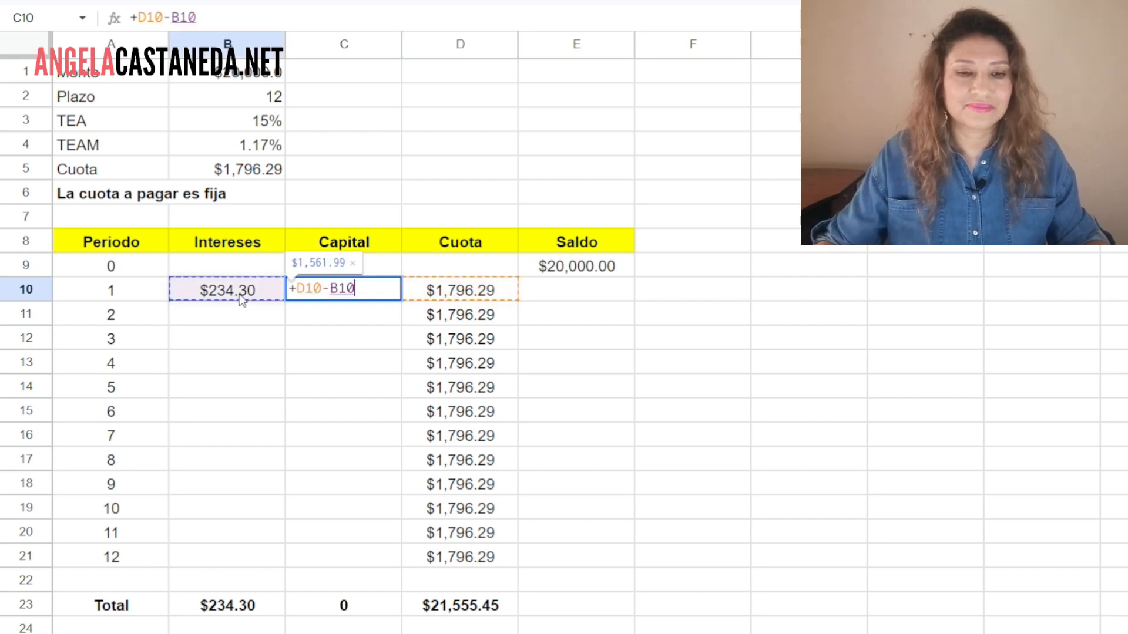
key(Return)
click(324, 293)
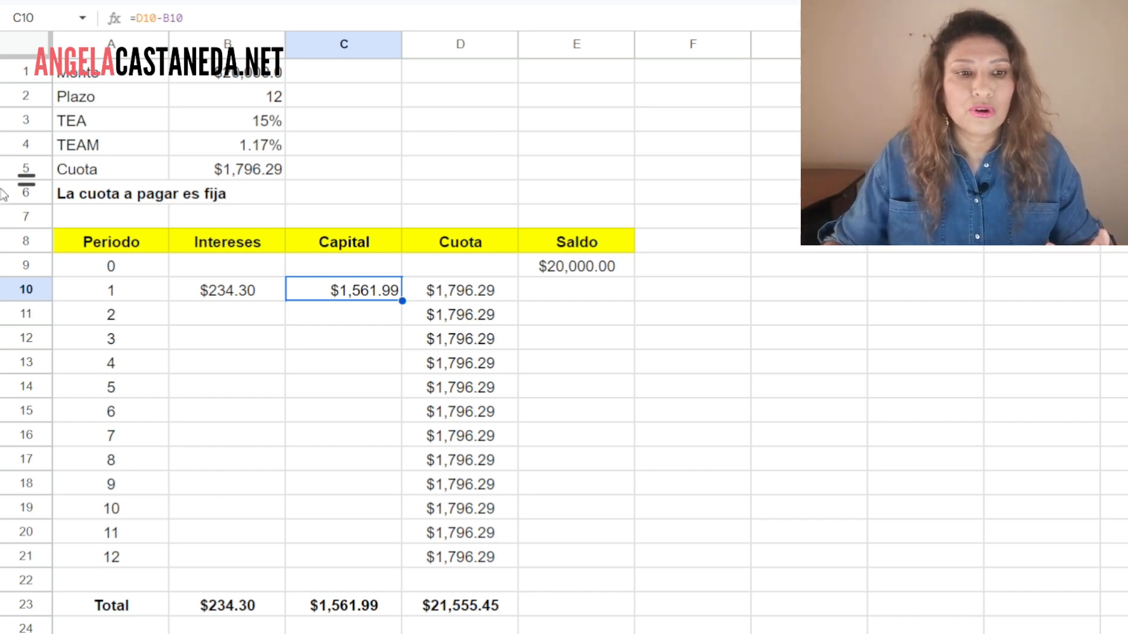
Calculate the period 1 Saldo in E10 by subtracting the capital in C10 from the previous balance in E9
click(24, 291)
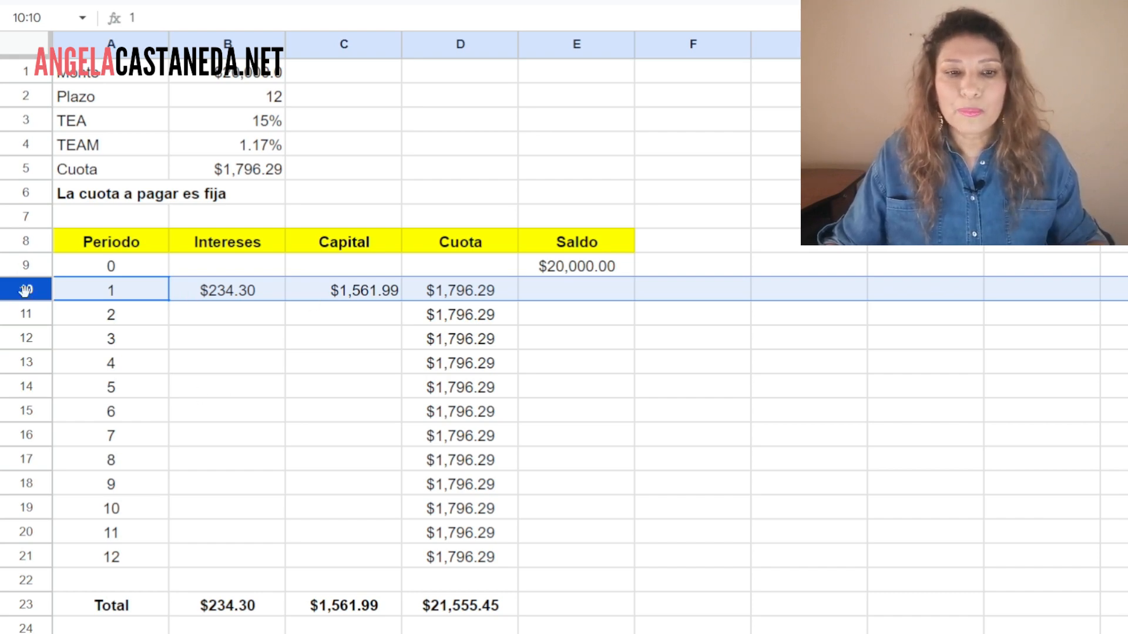
click(590, 294)
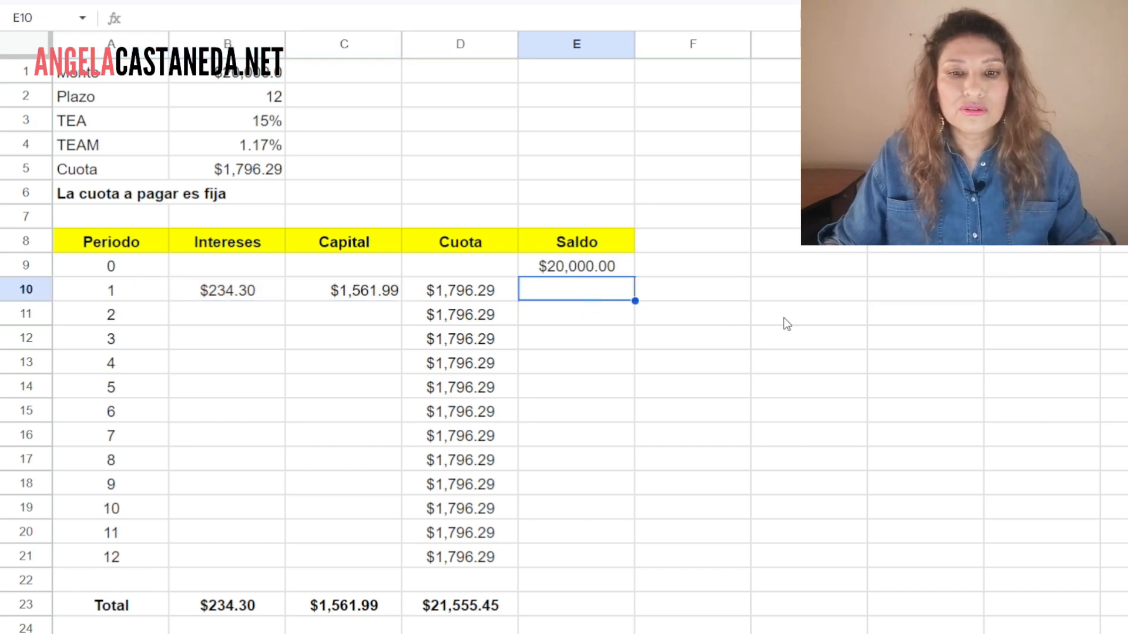
text(+)
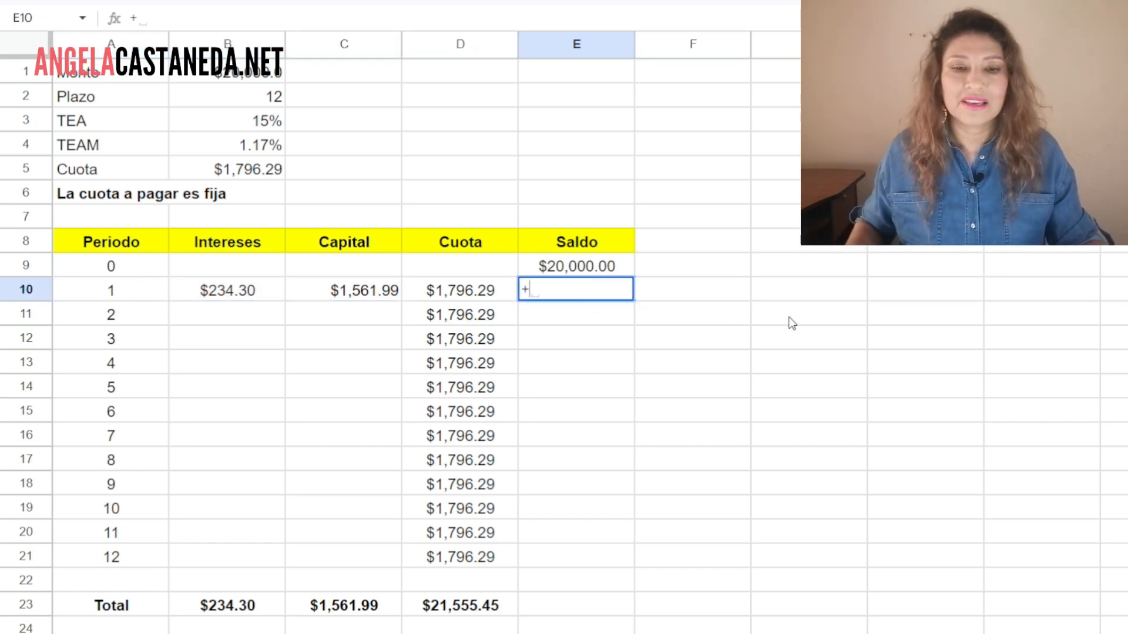
click(613, 264)
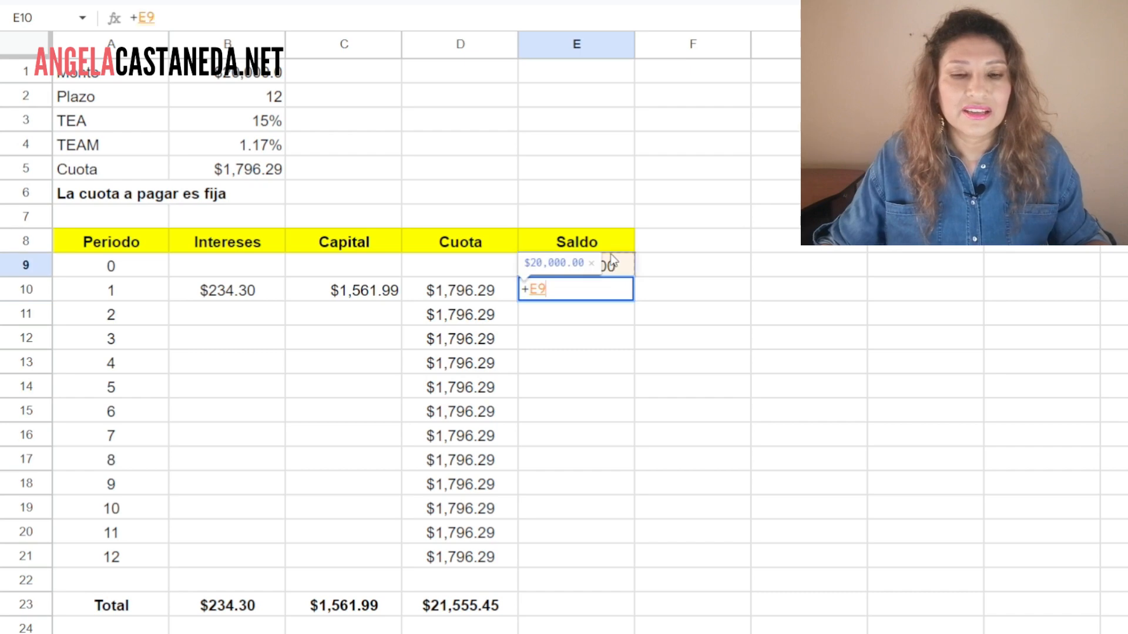
text(-)
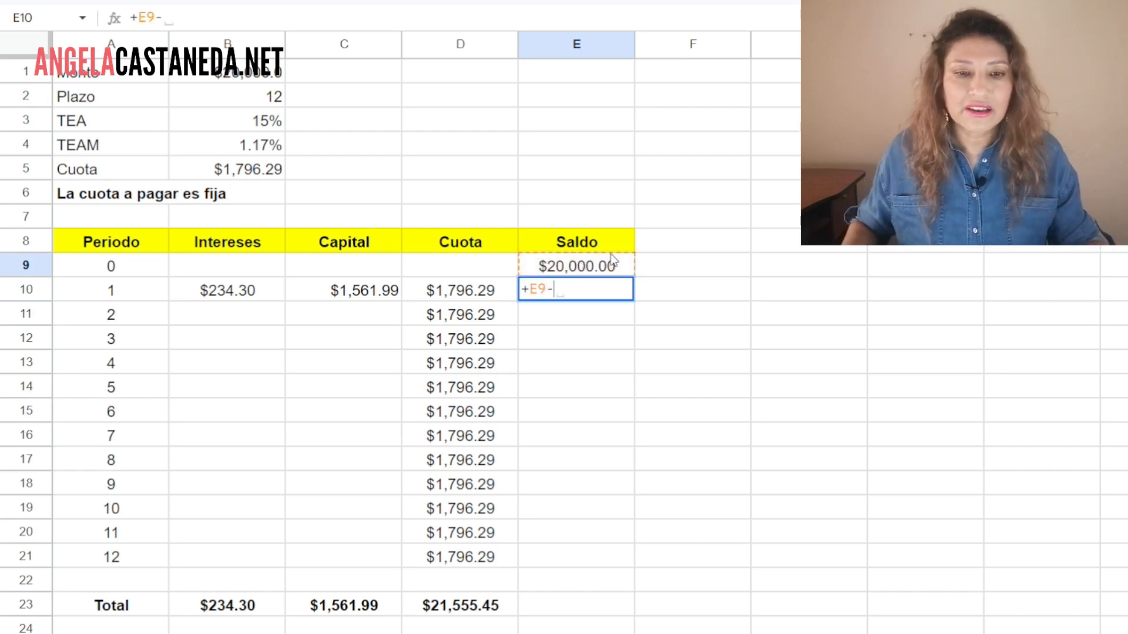
click(357, 294)
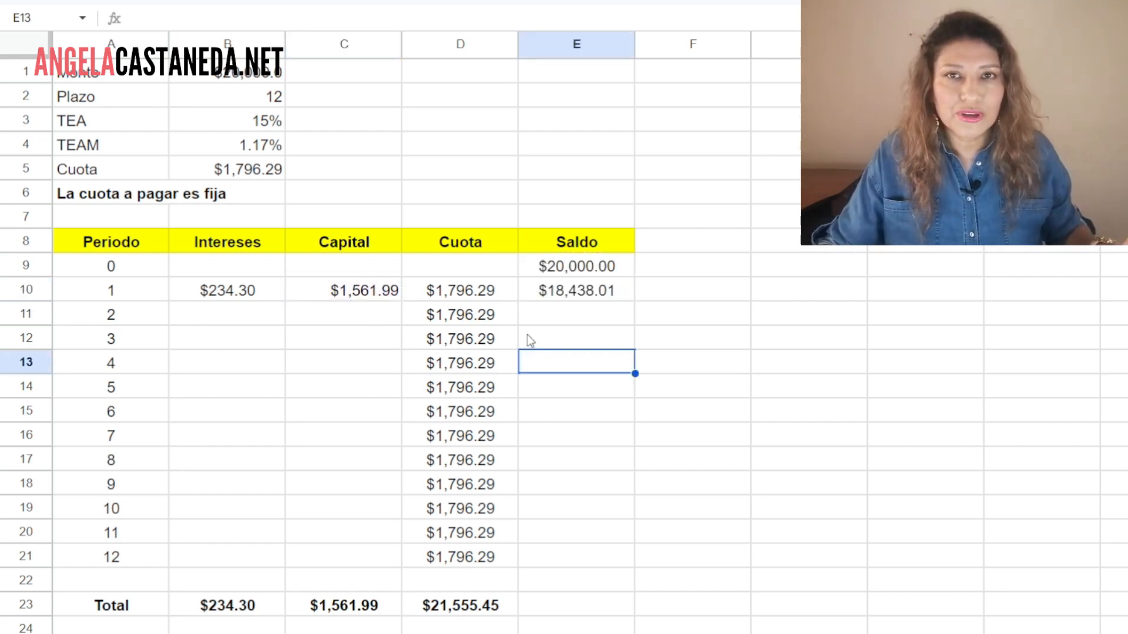
Calculate the period 2 interest in B11 by multiplying the TEAM rate by the period 1 balance, with the formula =B4*E10
click(274, 319)
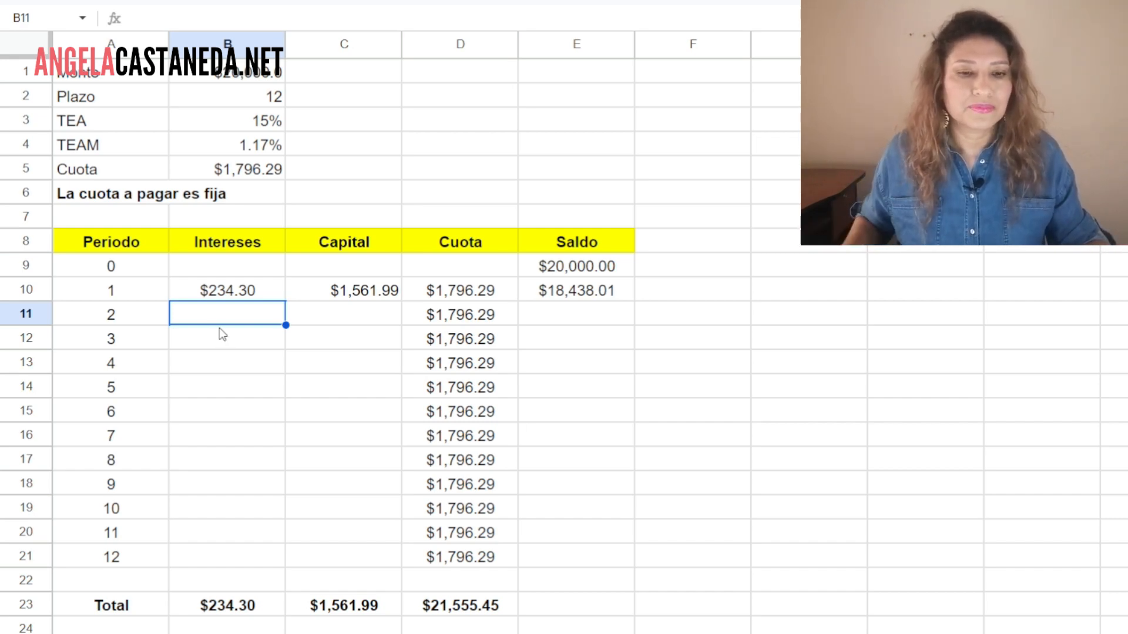
text(=)
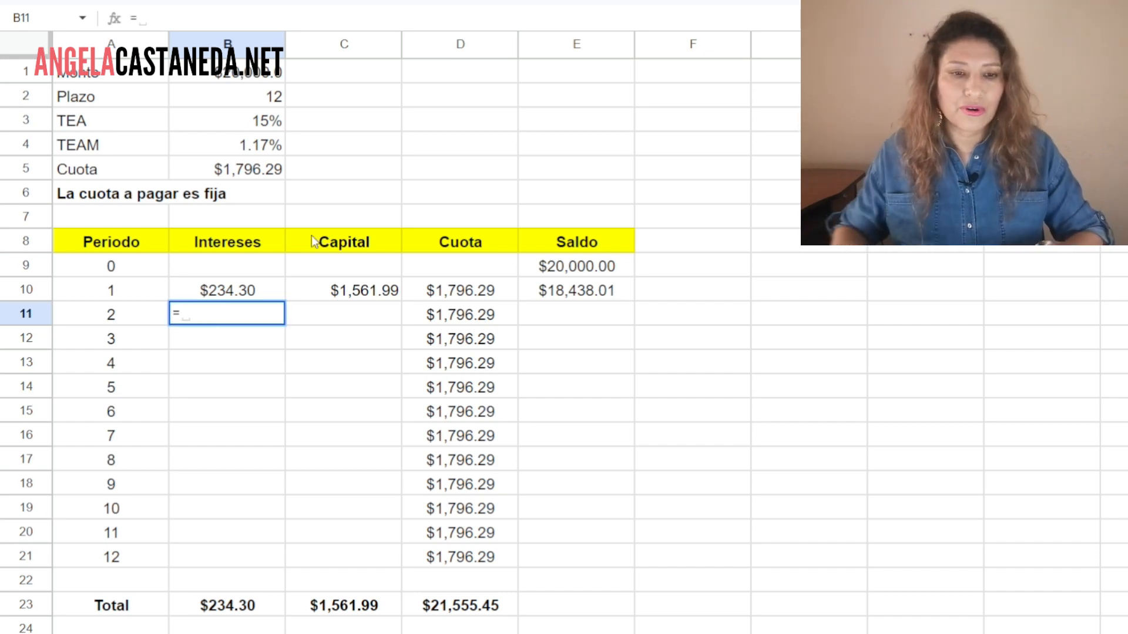
click(228, 151)
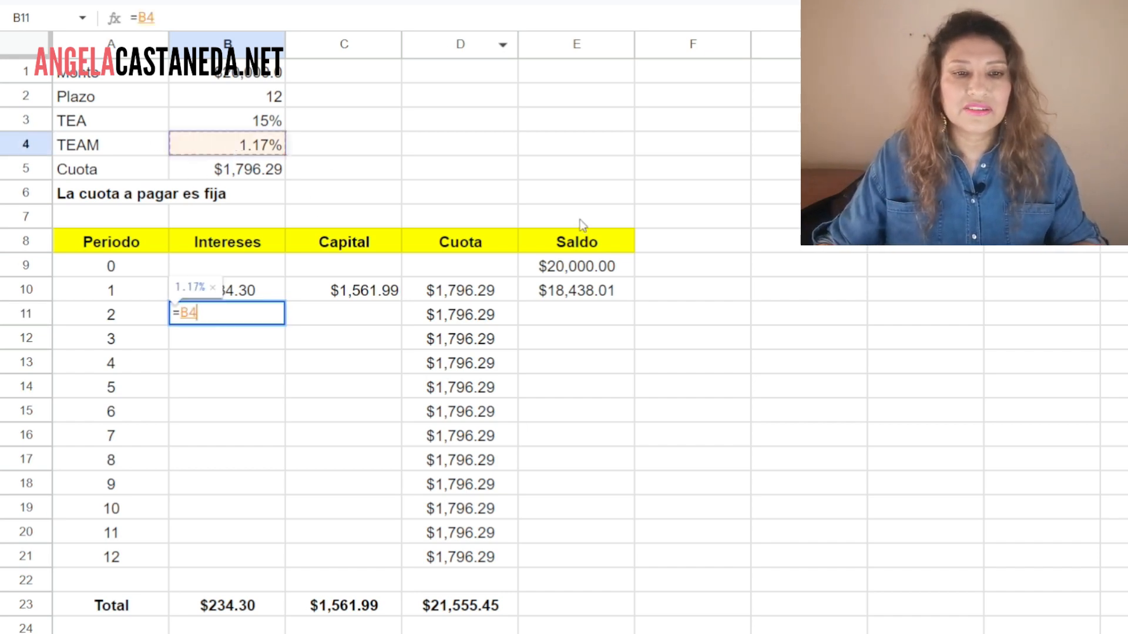
text(*)
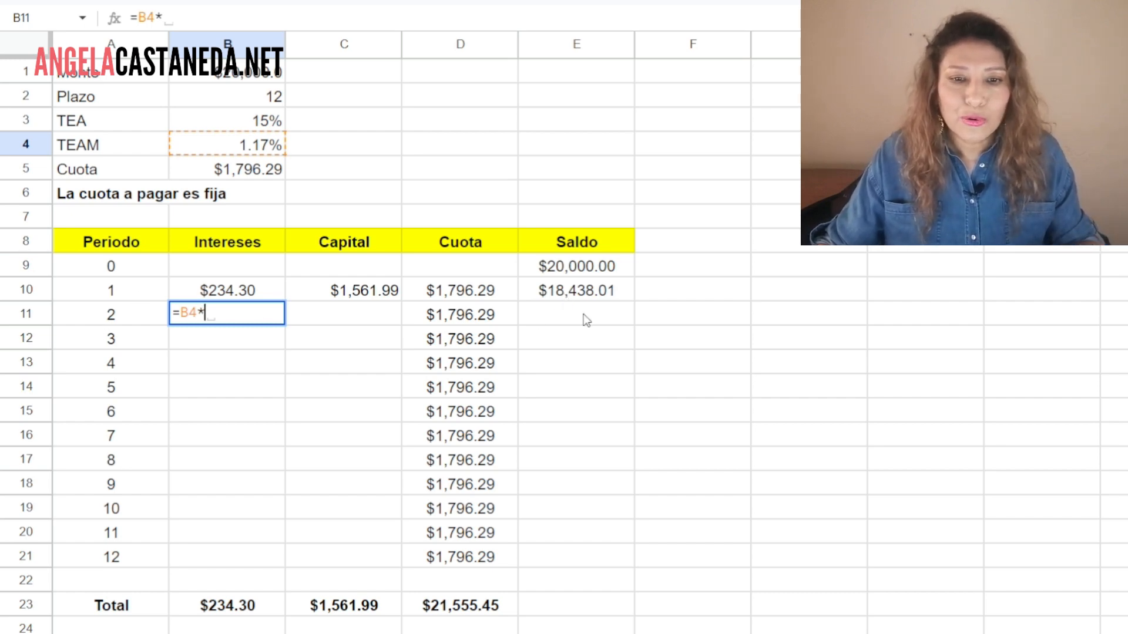
click(611, 299)
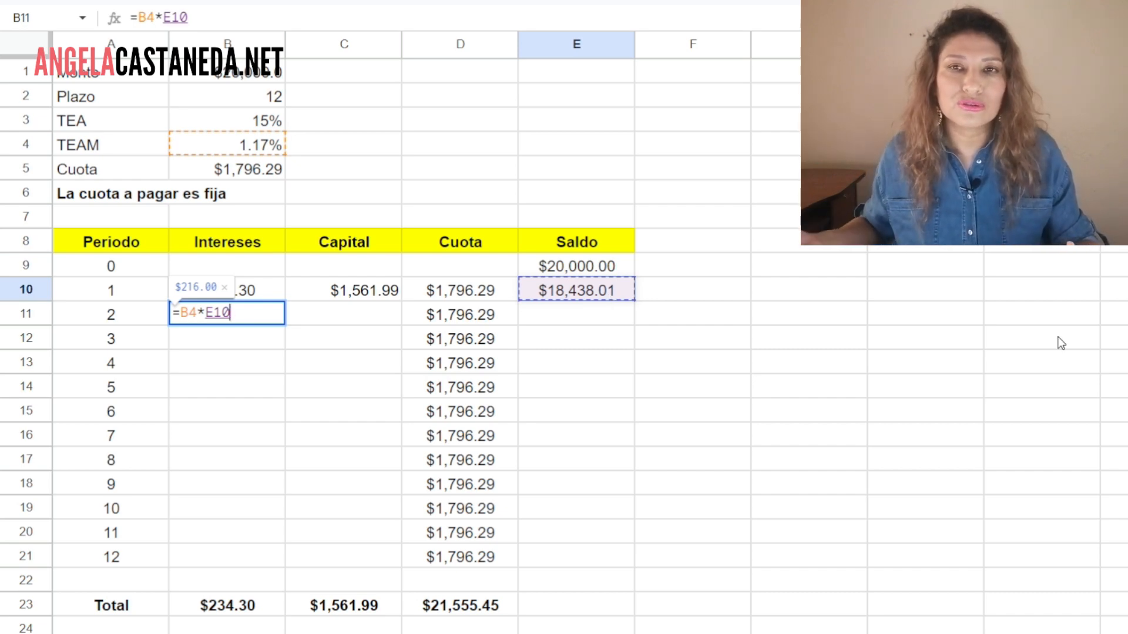
key(Return)
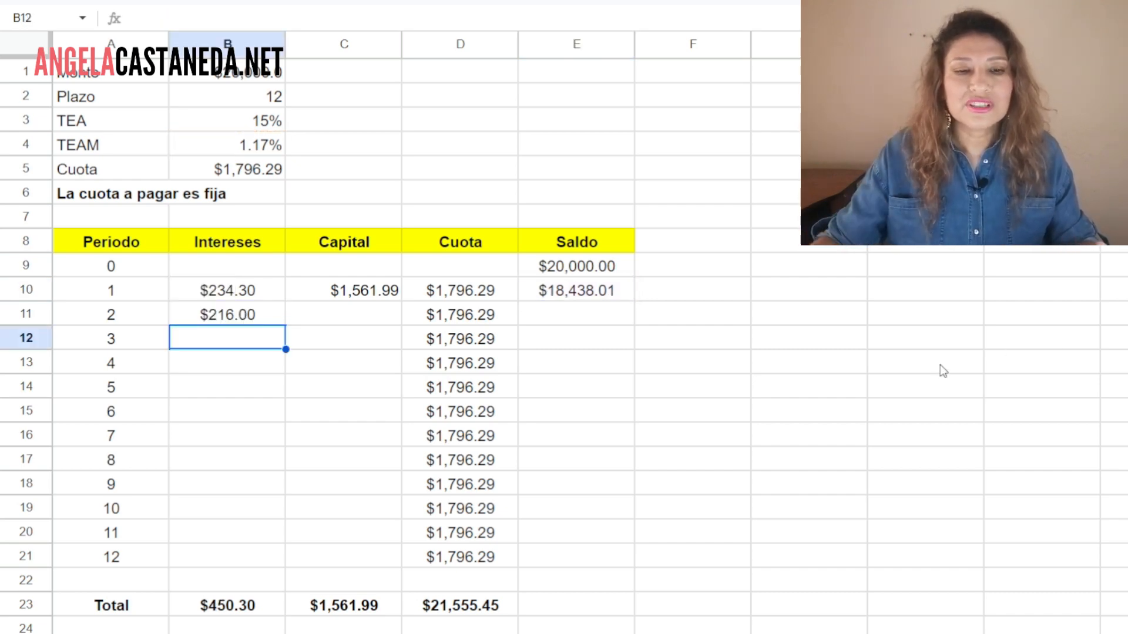
Calculate the period 2 capital in C11 by subtracting the interest in B11 from the Cuota in D11
click(374, 322)
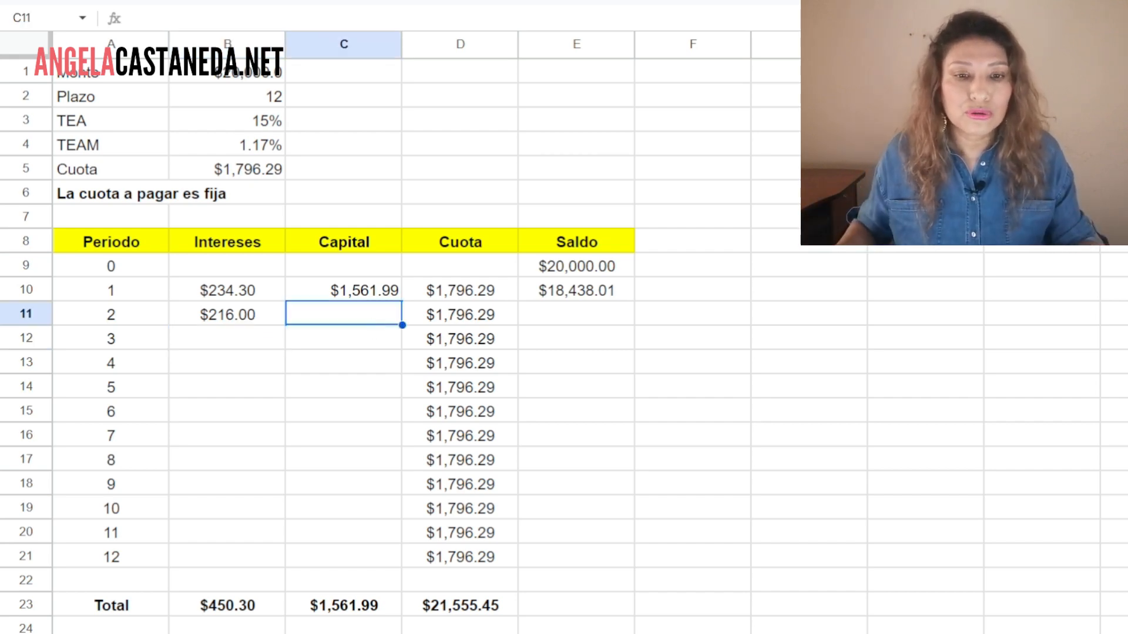
text(+)
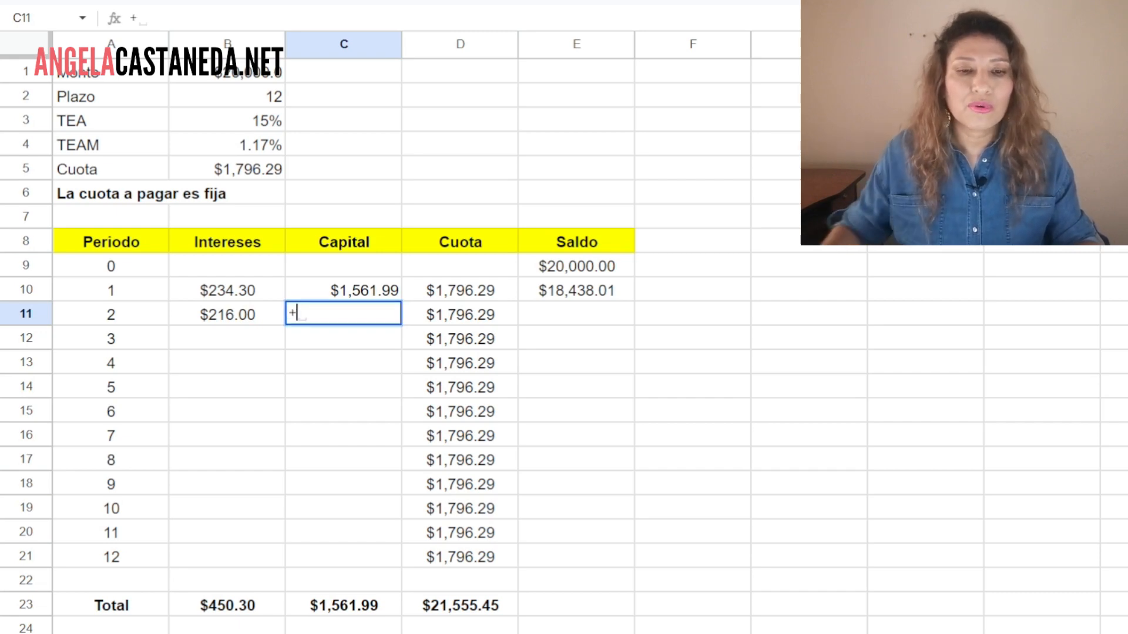
click(449, 323)
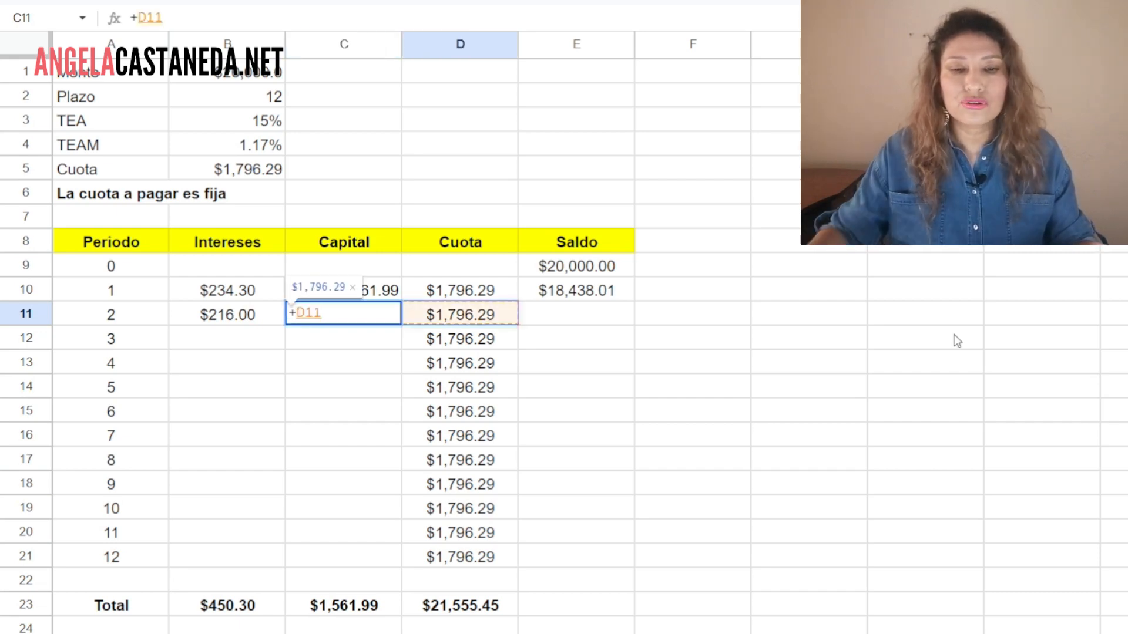
text(-)
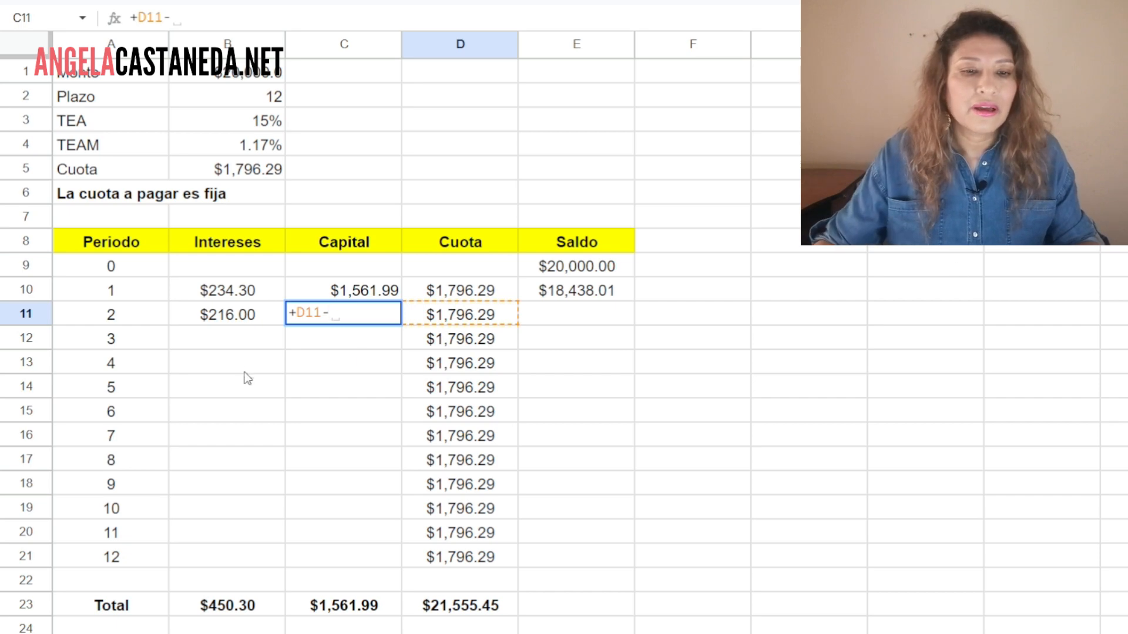
click(253, 321)
key(Return)
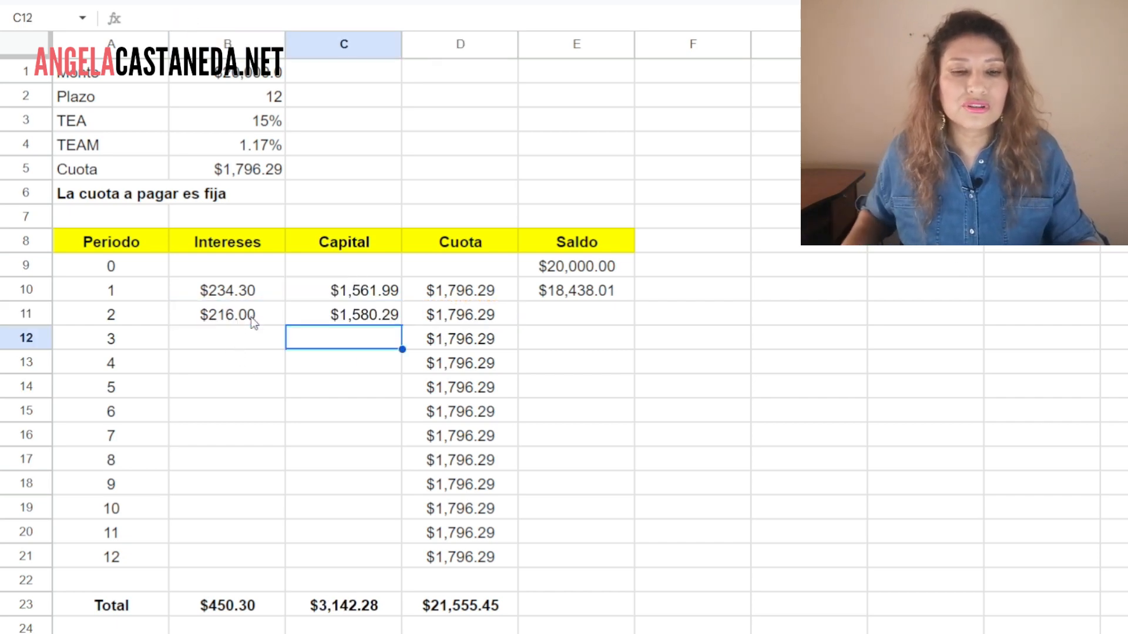
Calculate the period 2 Saldo in E11 by subtracting the capital in C11 from the previous balance in E10
drag(234, 324, 348, 316)
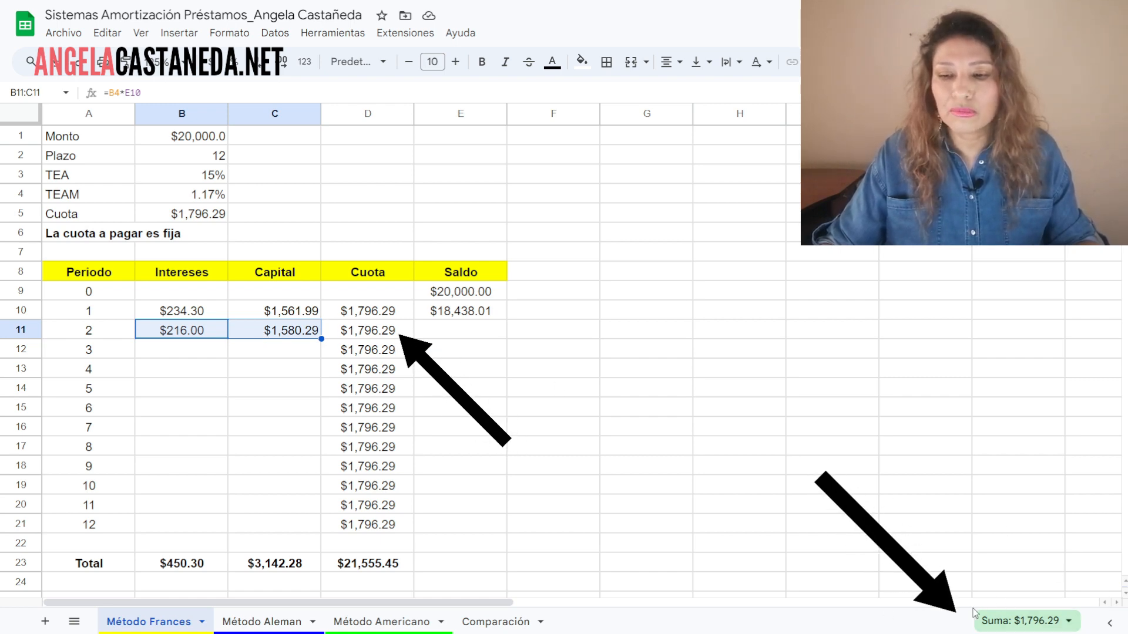
click(461, 330)
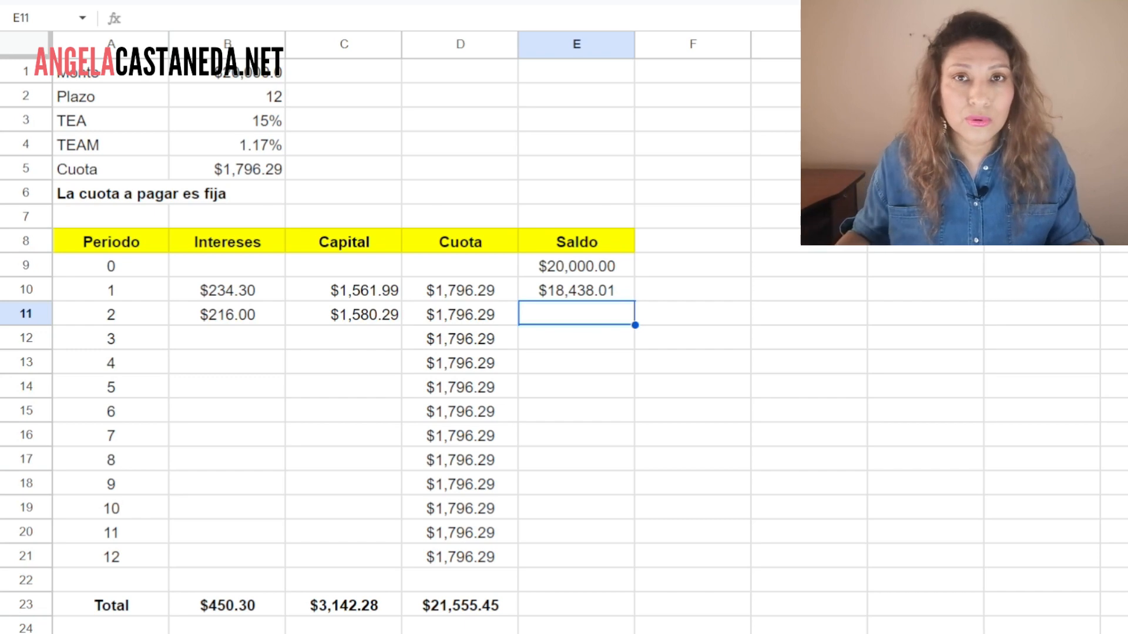
text(+)
key(Up)
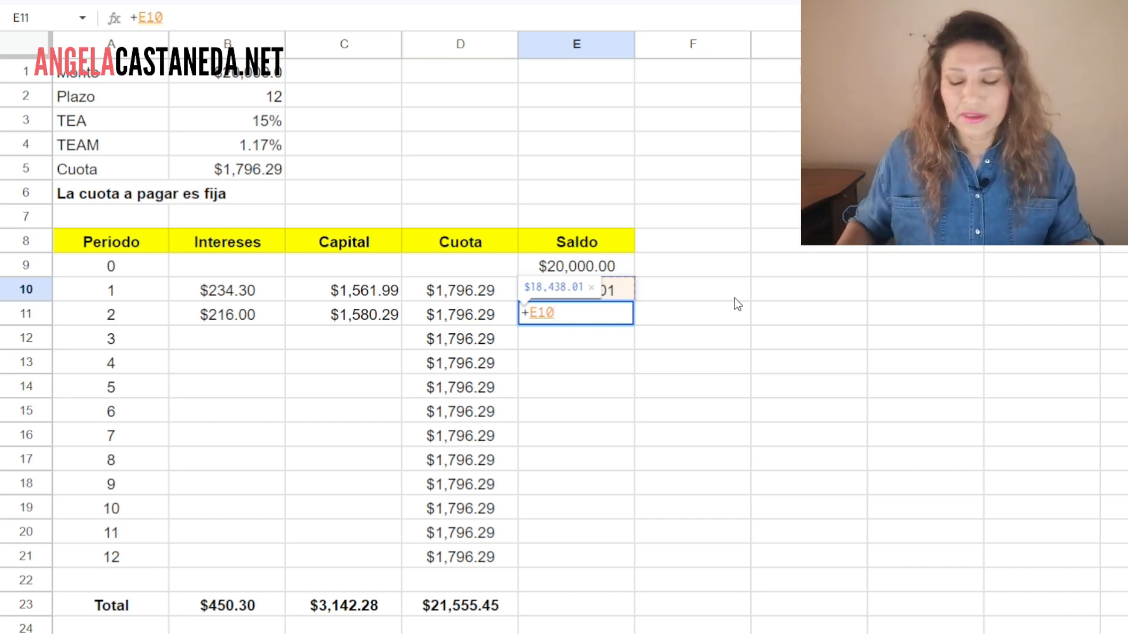
text(-)
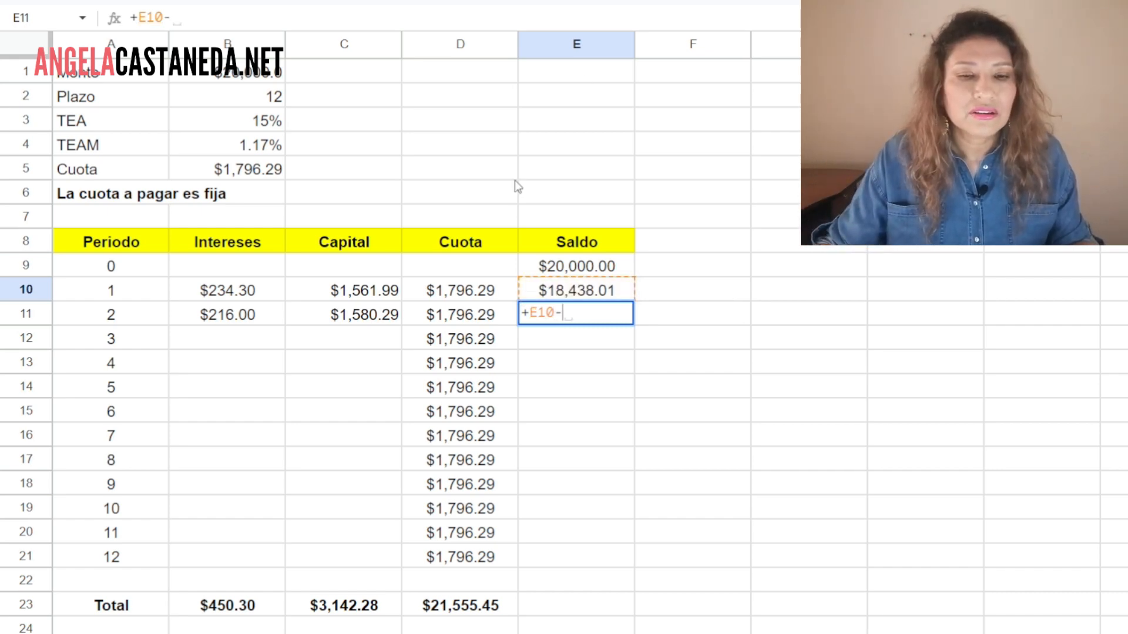
click(321, 315)
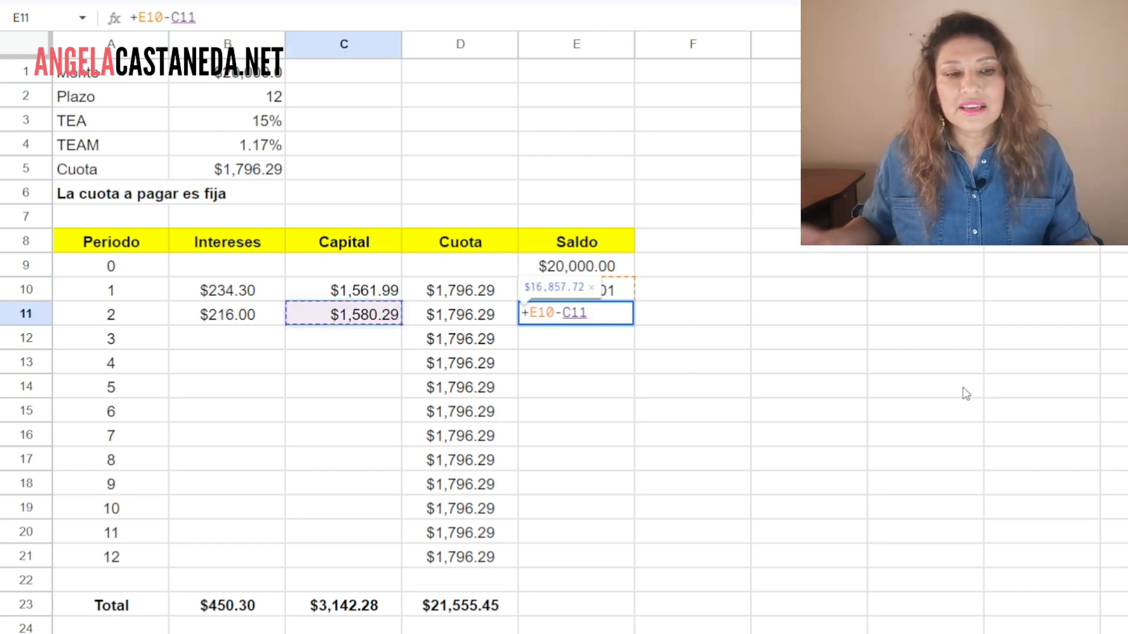
key(Return)
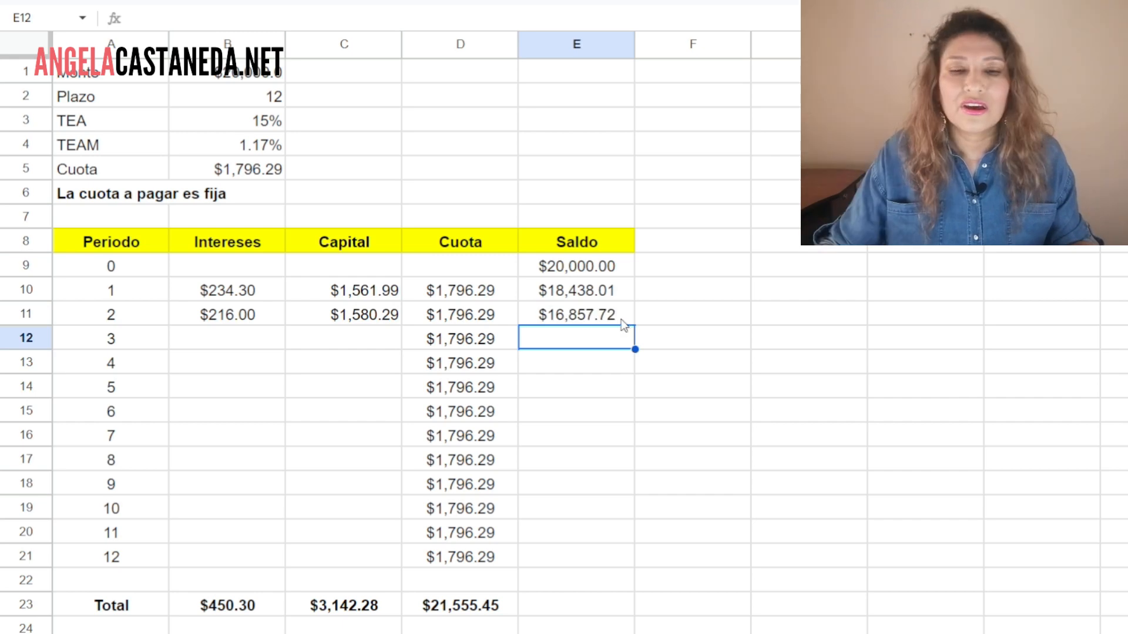
Fill the period 2 Saldo formula from E11 down through period 12 in E21
click(621, 319)
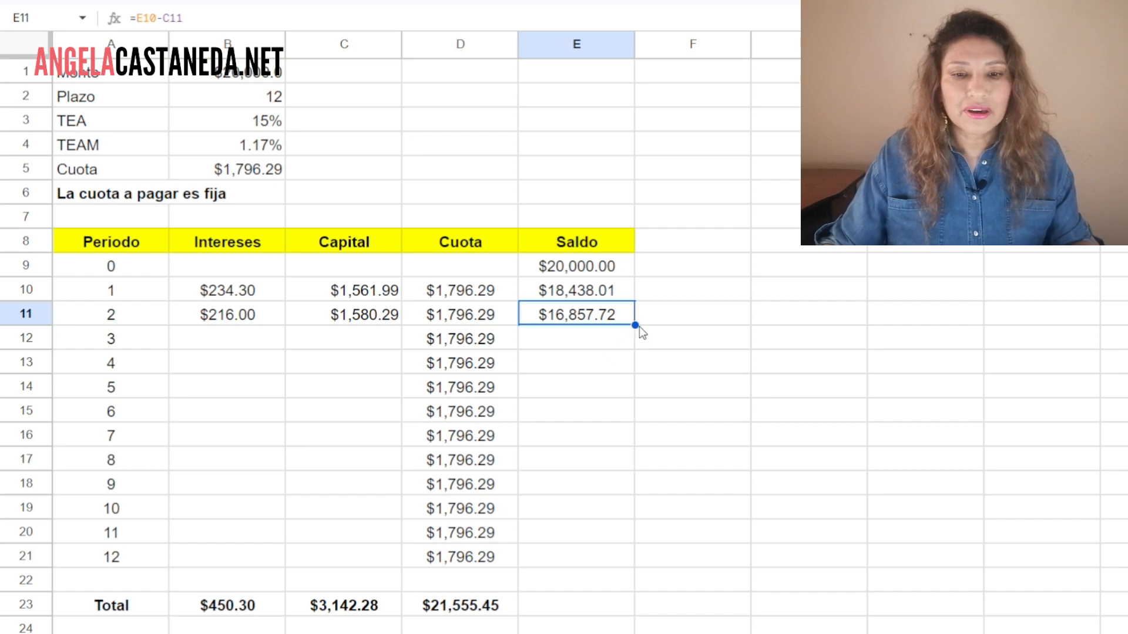
drag(635, 324, 617, 560)
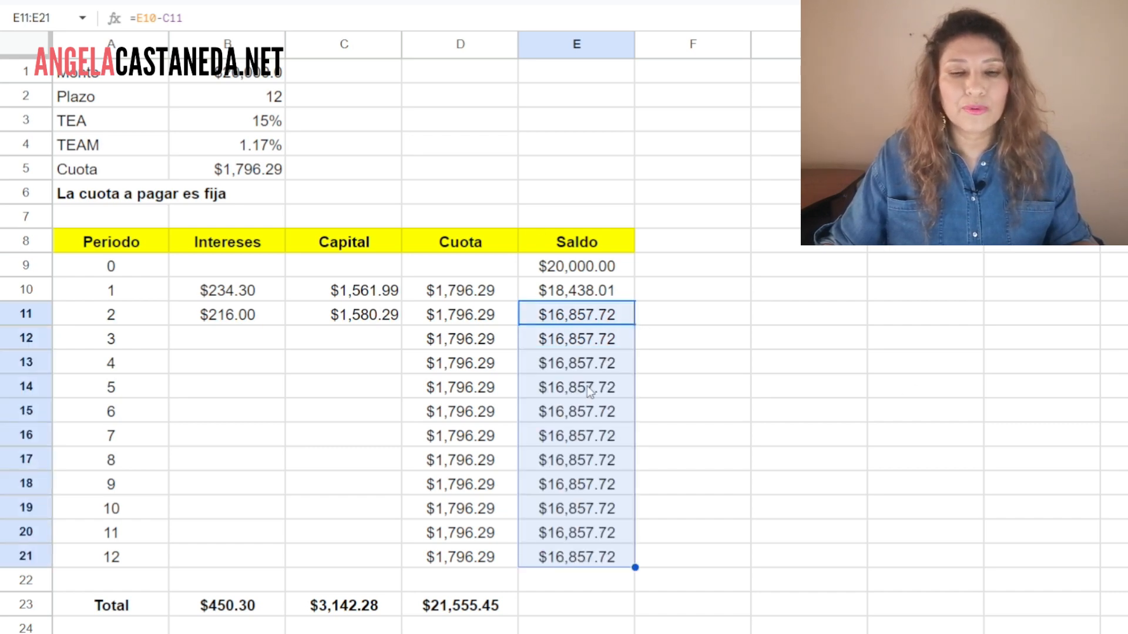
click(682, 359)
click(601, 320)
key(ctrl+shift+Down)
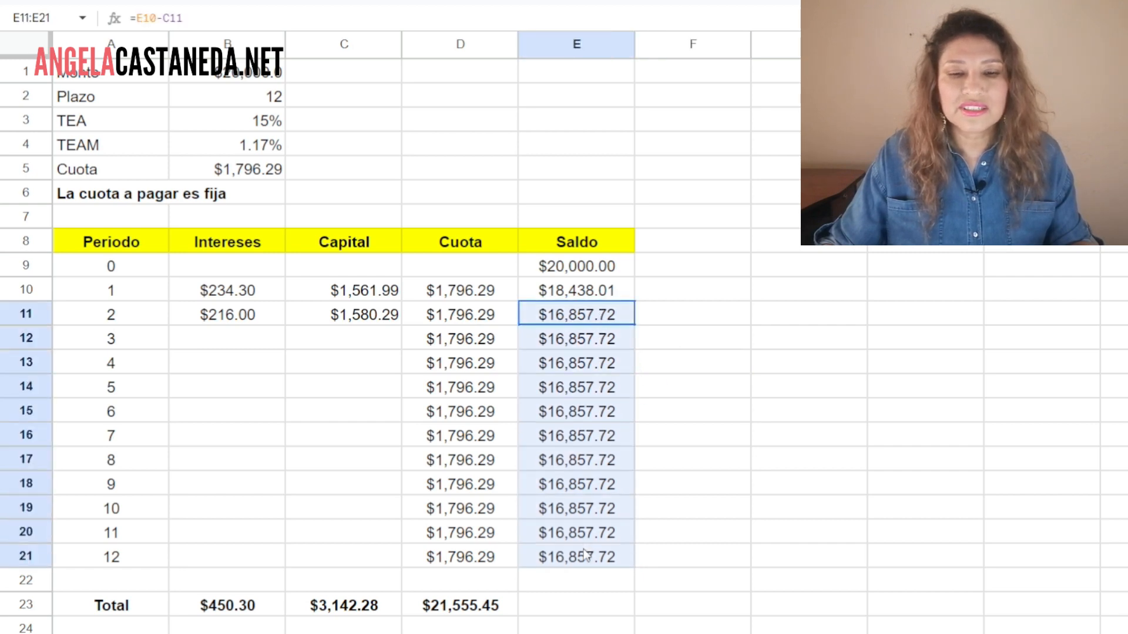
Try to fill the period 2 interest formula from B11 down to B15, and undo the fill
drag(214, 327, 359, 312)
click(292, 358)
key(Left)
key(Up)
key(Up)
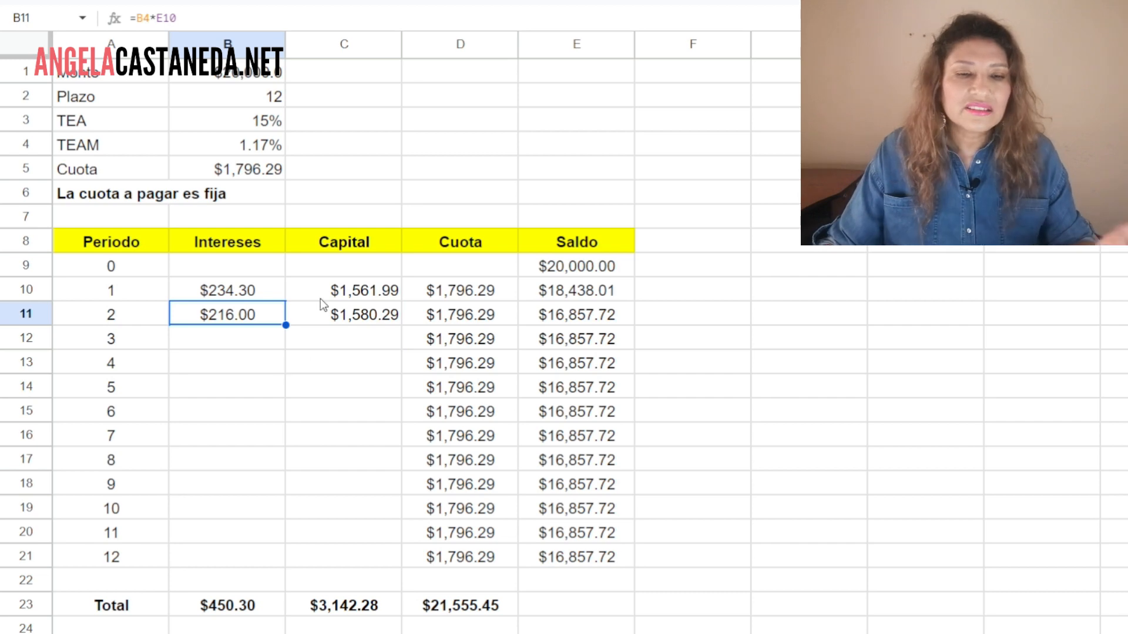
drag(285, 323, 284, 411)
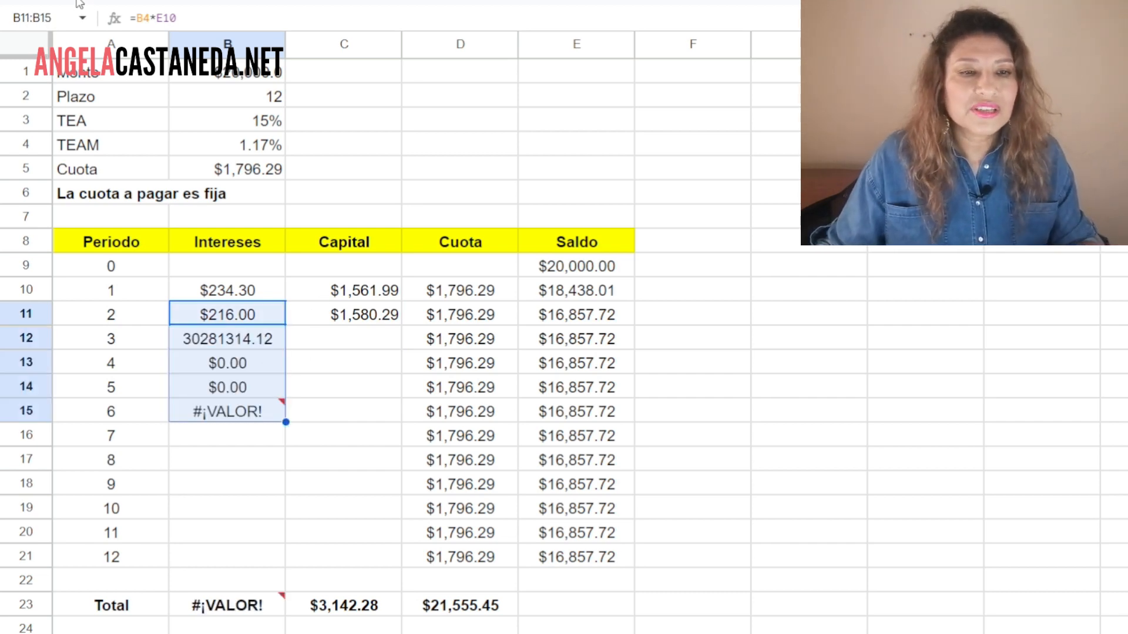
key(ctrl+z)
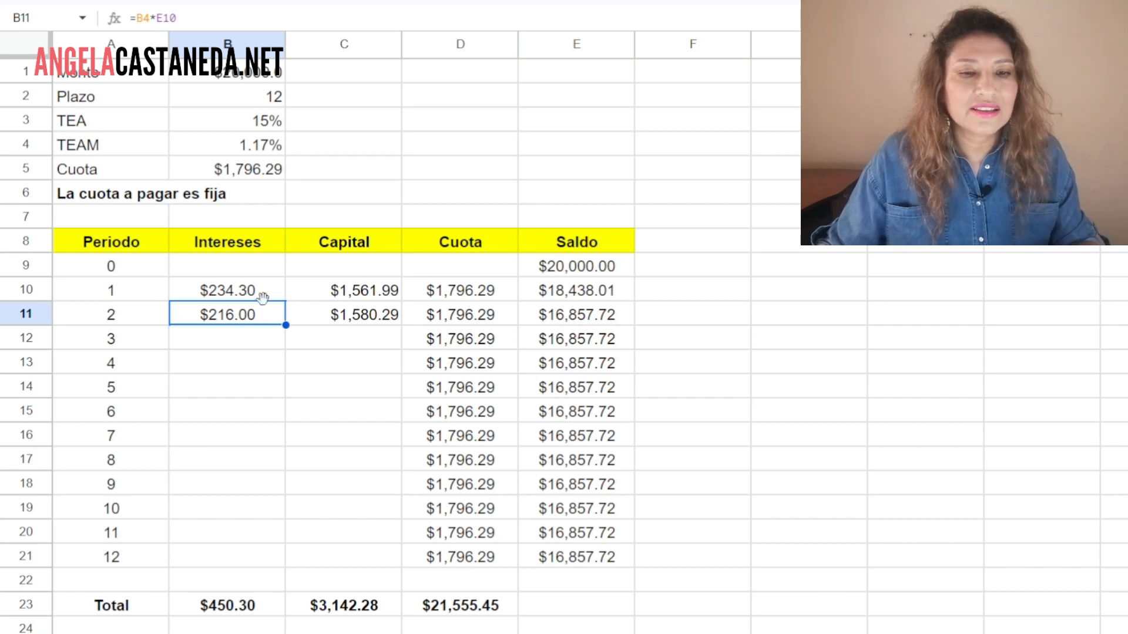
Make the TEAM reference in B11's formula absolute and fill the period 2 interest and capital formulas down through period 12
click(149, 20)
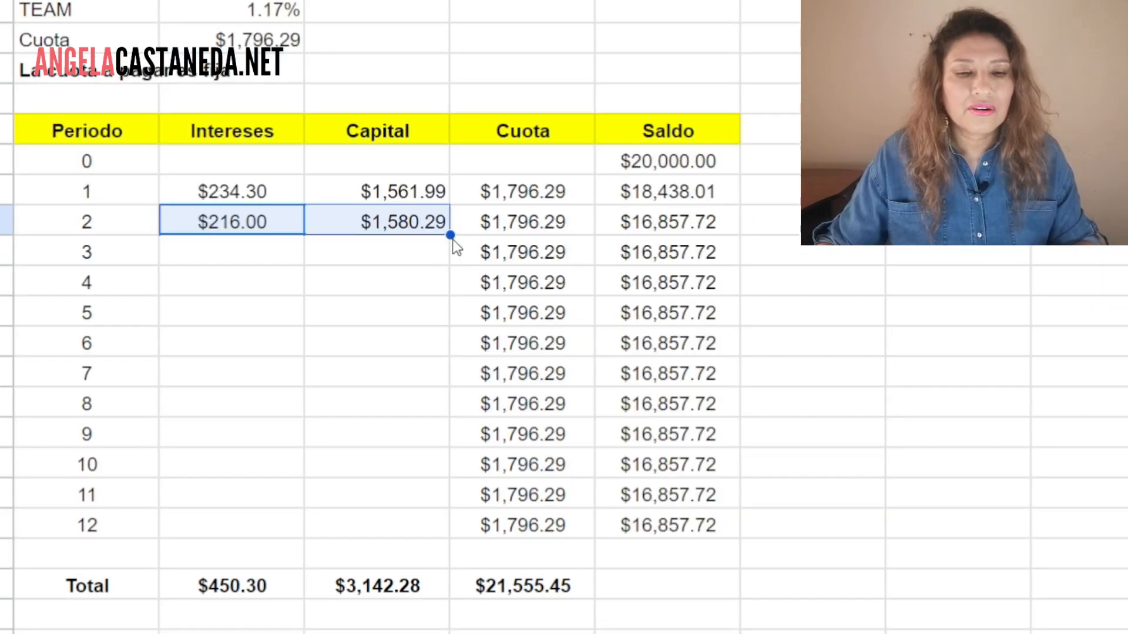
drag(451, 233, 461, 532)
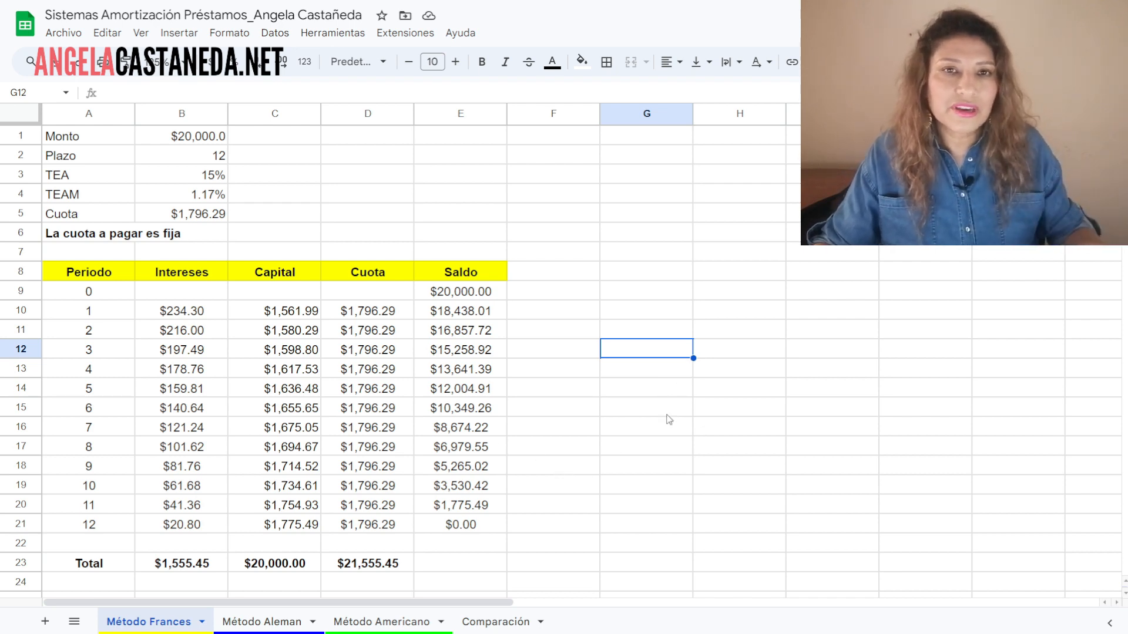
Examine the completed Saldo, Cuota, Intereses and Capital columns and the chart comparing interest, capital and payment across the 12 periods
drag(461, 292, 474, 524)
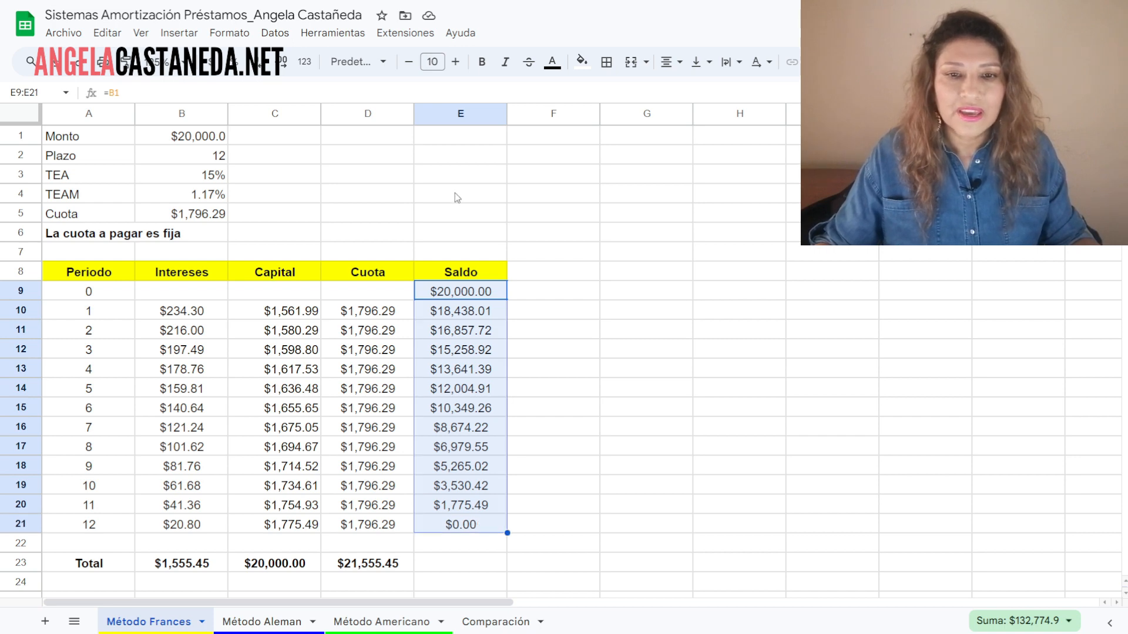
click(486, 526)
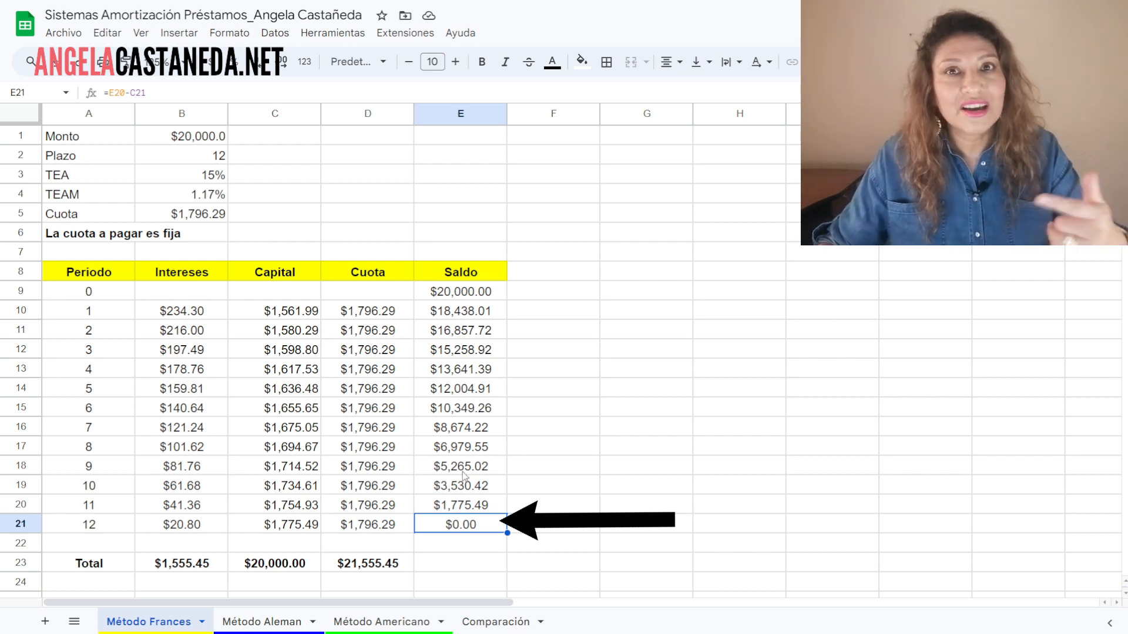
click(621, 352)
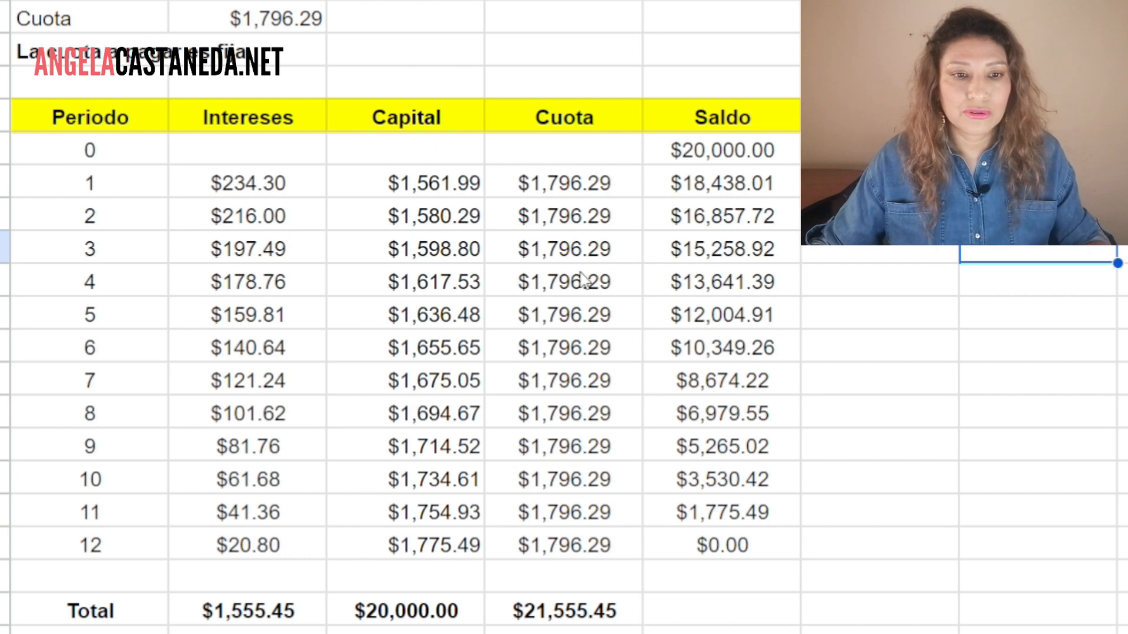
drag(587, 191, 612, 558)
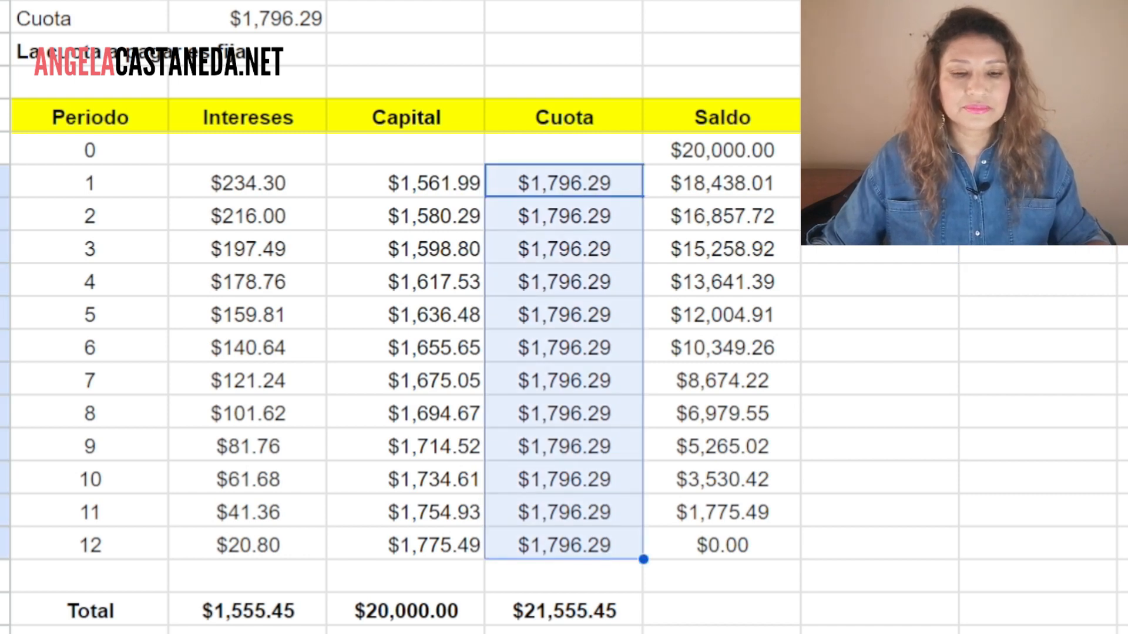
drag(282, 183, 317, 544)
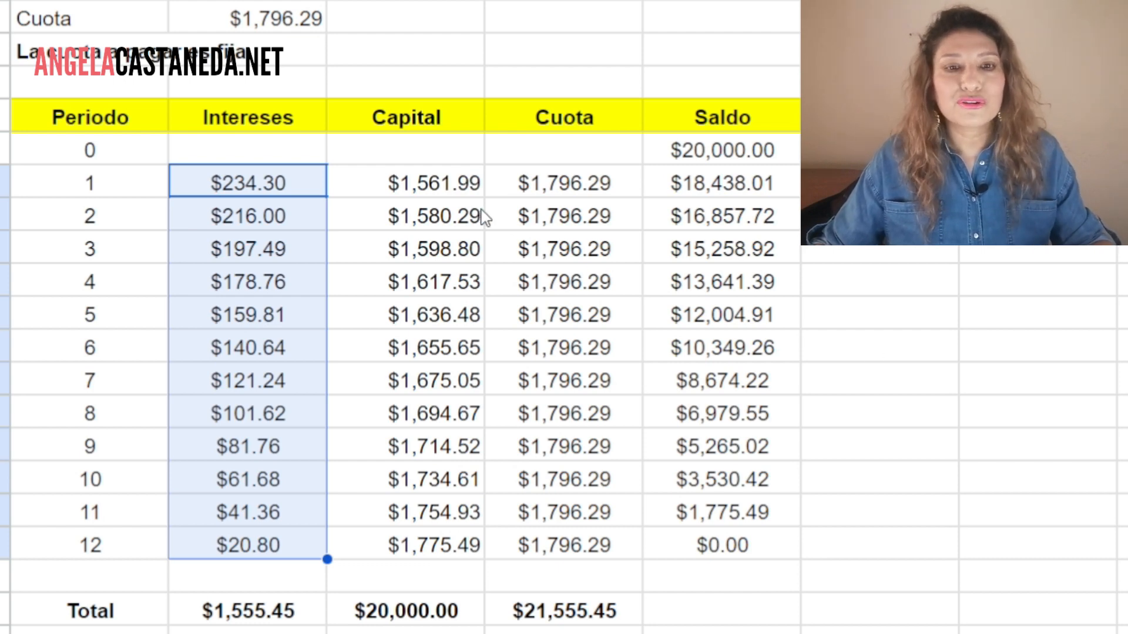
click(470, 183)
drag(470, 183, 470, 545)
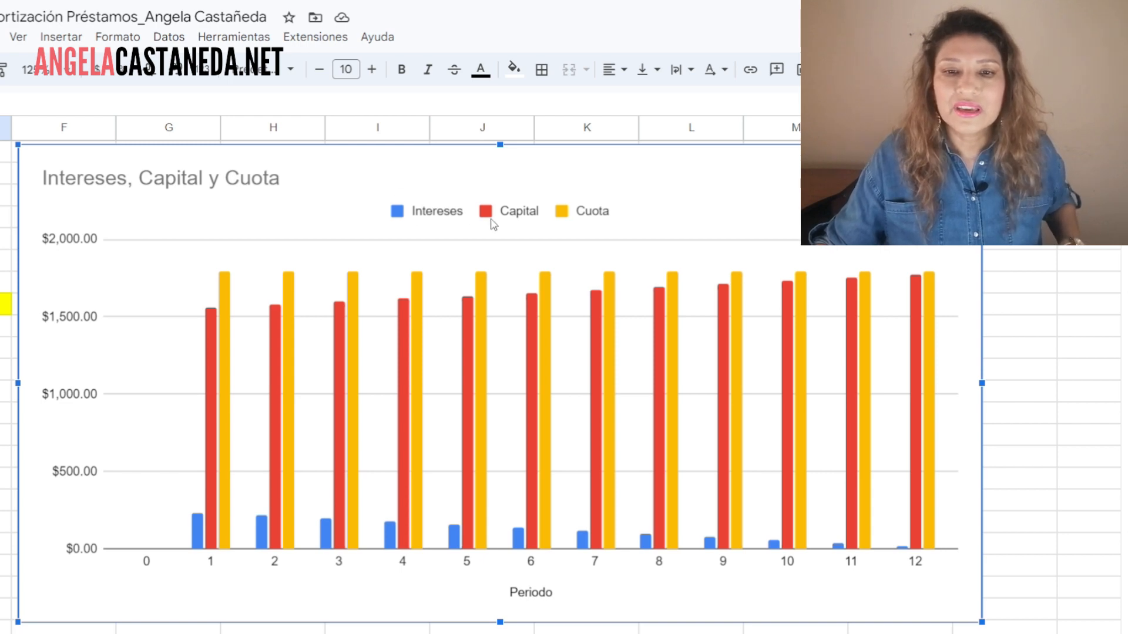
mouse_move(214, 357)
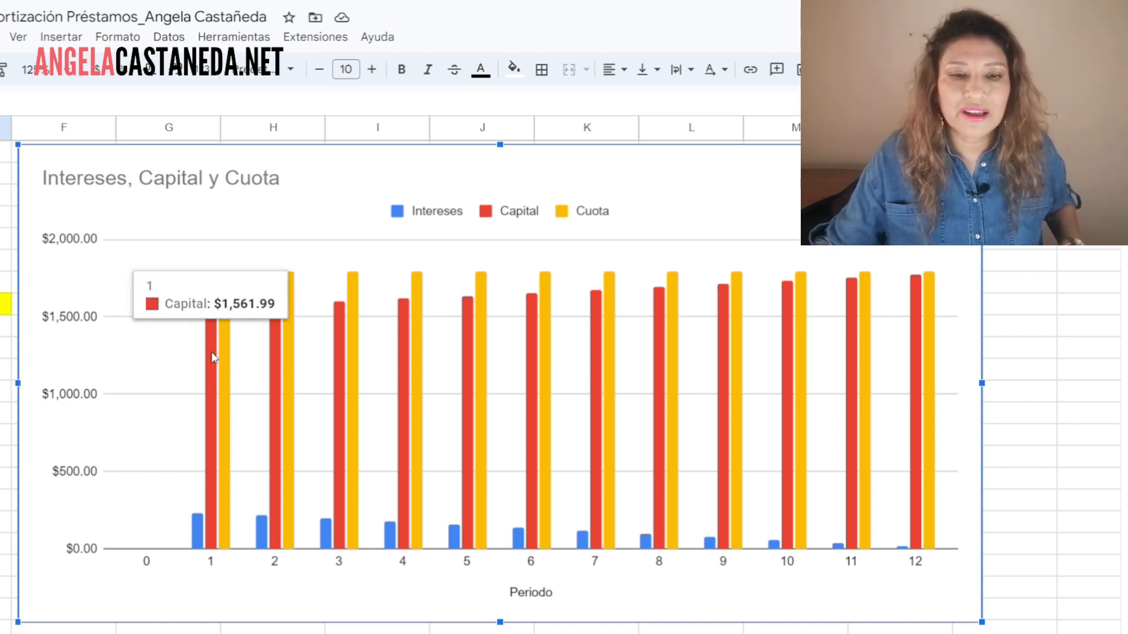
mouse_move(426, 332)
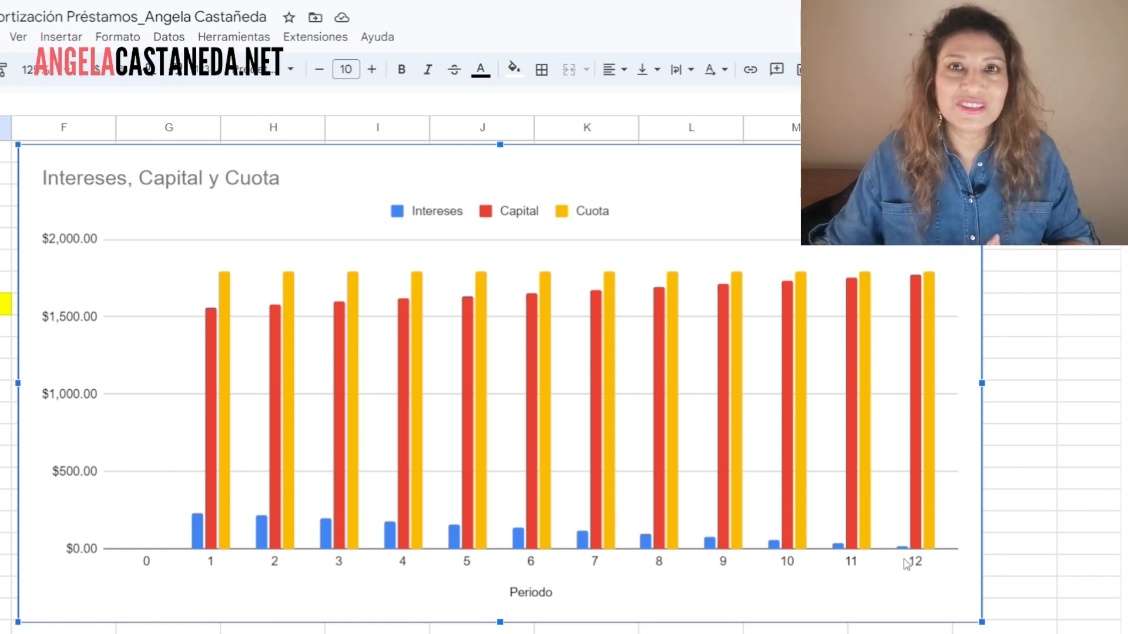
mouse_move(793, 547)
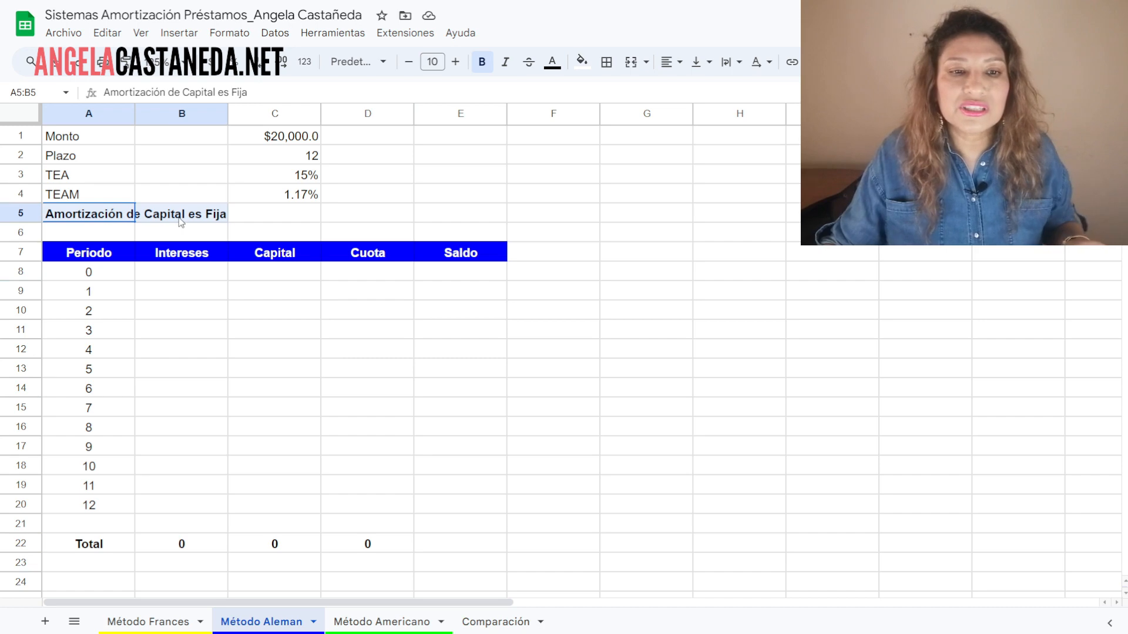
Compare the fixed-capital note on the Método Aleman sheet with the Cuota column on the Método Frances sheet
drag(181, 223, 183, 221)
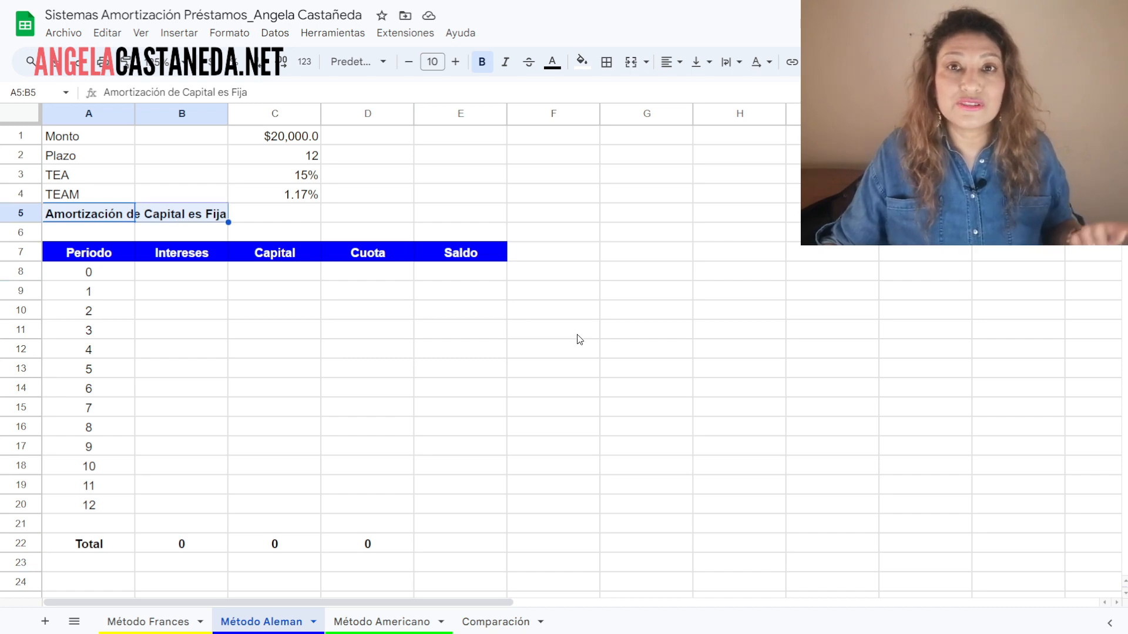
click(461, 388)
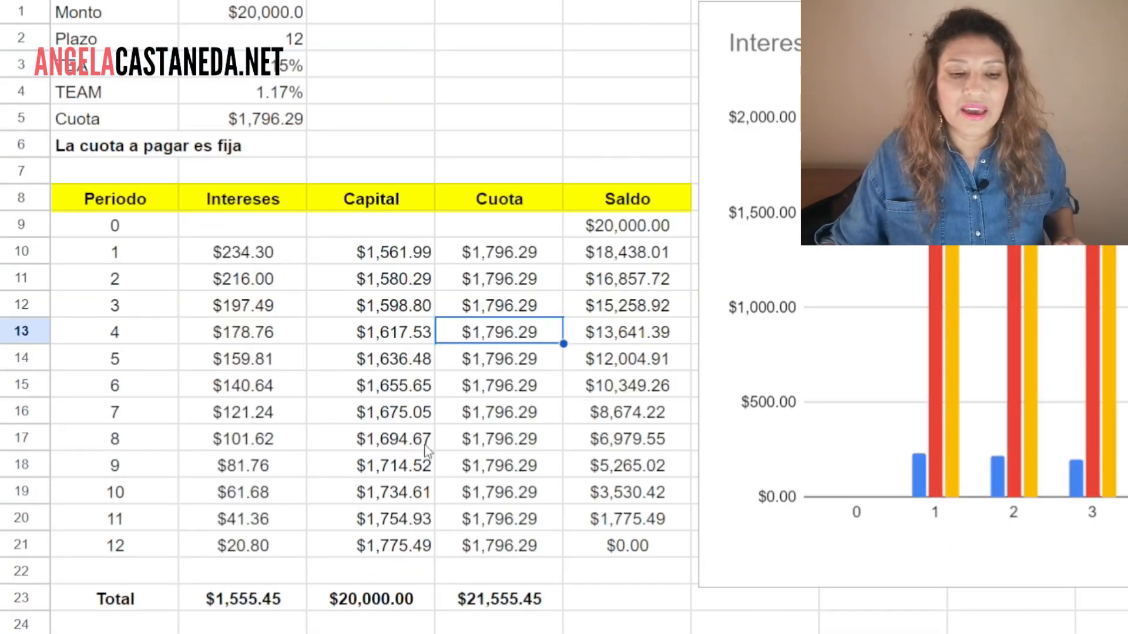
click(530, 261)
drag(531, 263, 526, 550)
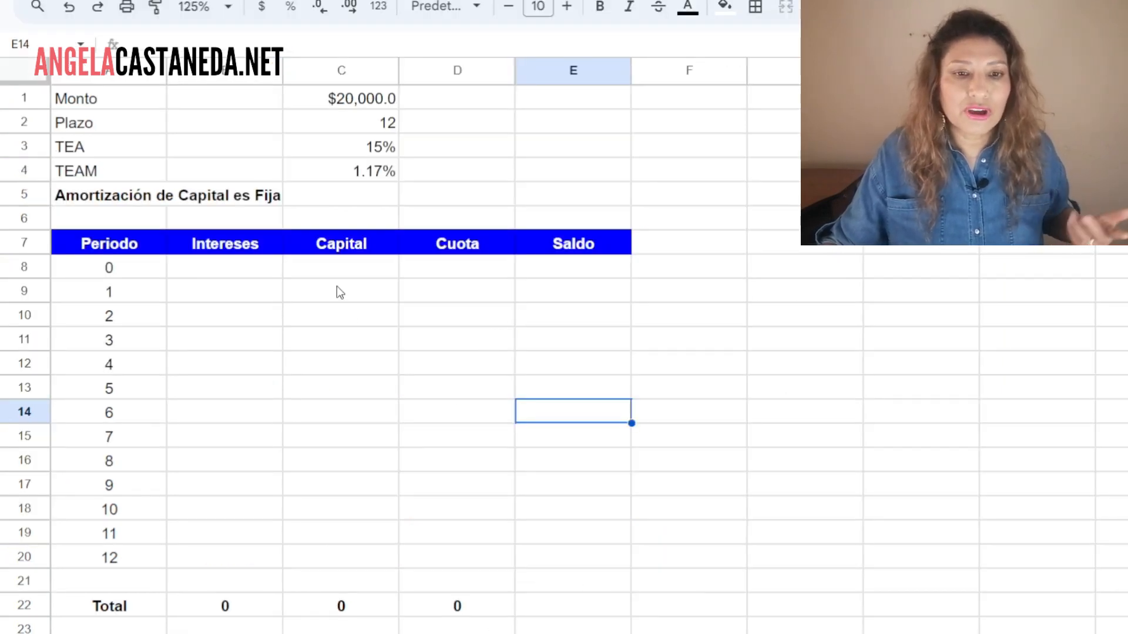
On the Método Aleman sheet, calculate the period 1 capital in C9 by dividing the Monto by the Plazo, with the formula +C1/C2
drag(337, 291, 351, 568)
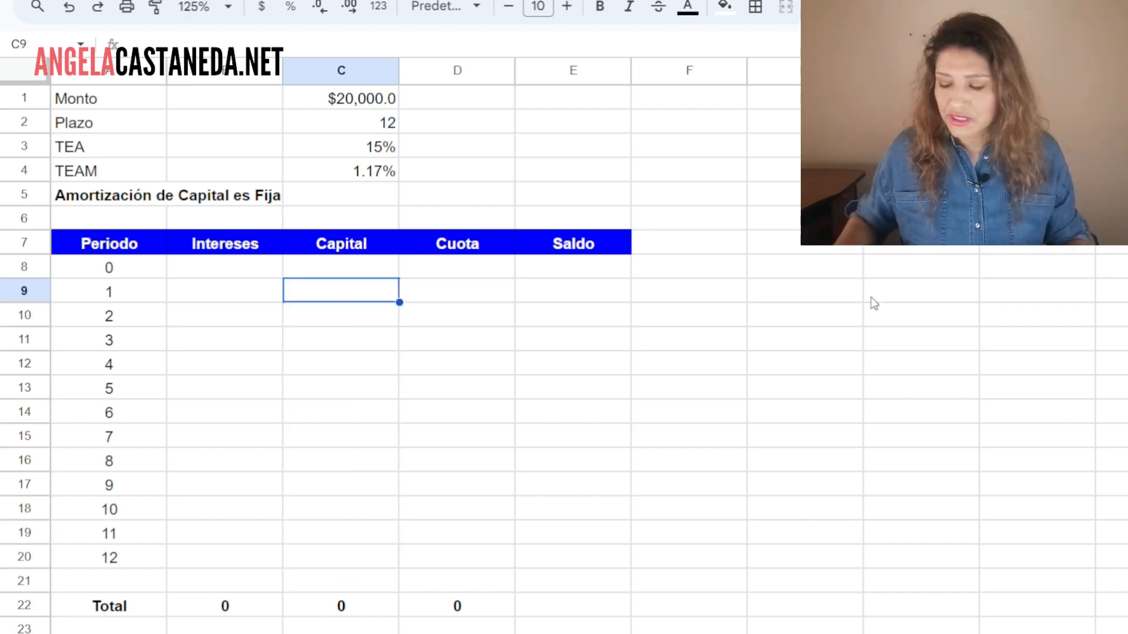
text(+)
click(368, 106)
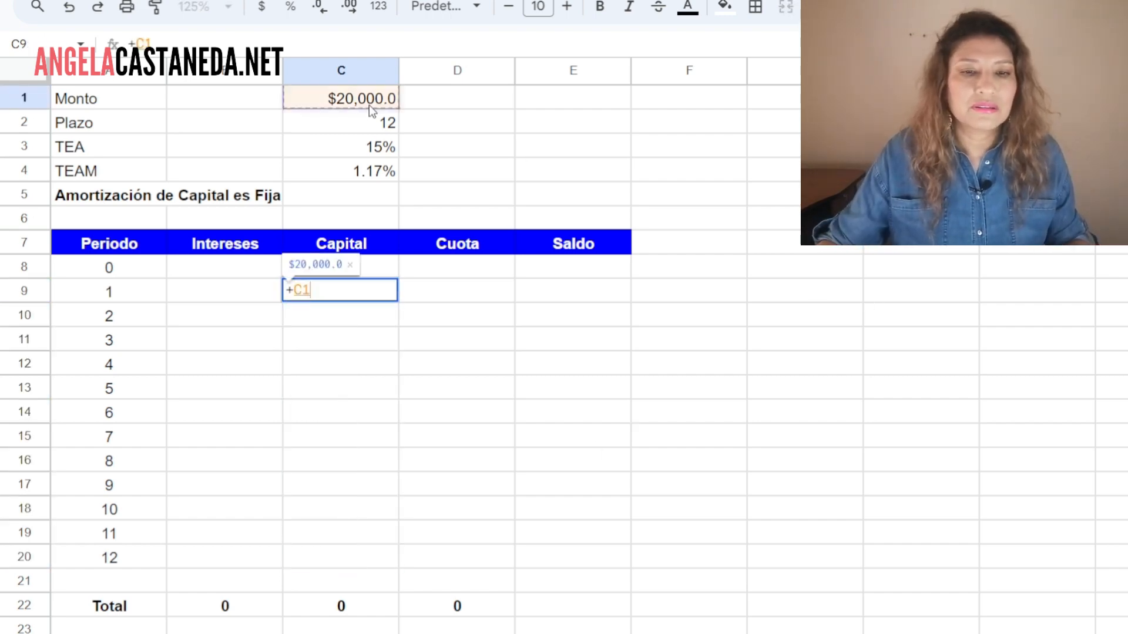
text(/)
click(343, 123)
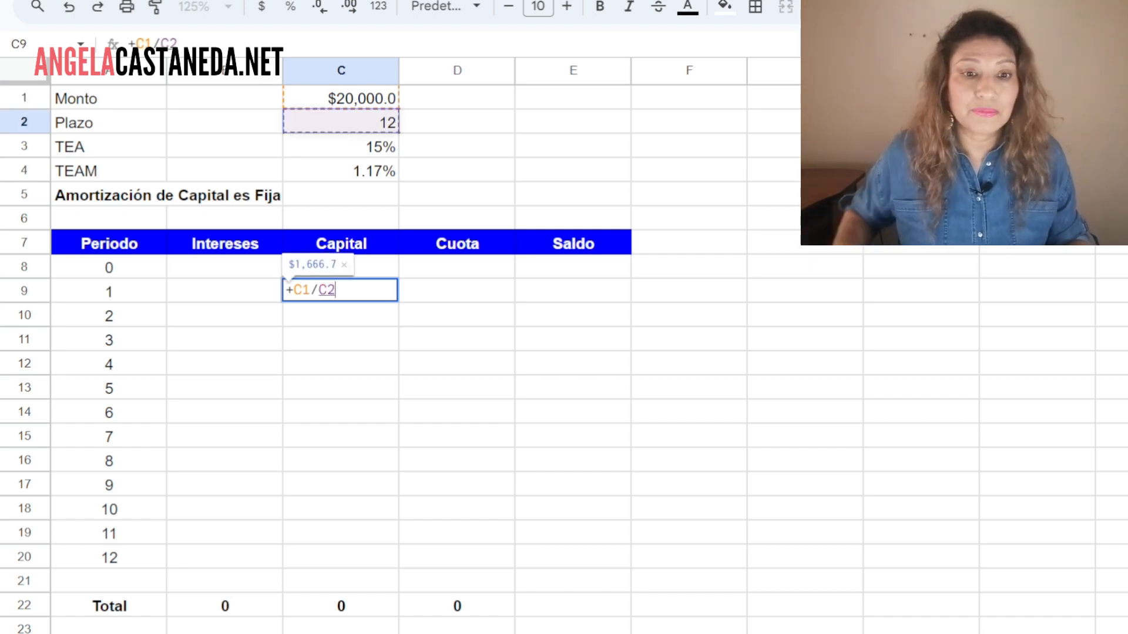
key(Return)
Make both references in C9 absolute as =$C$1/$C$2 and fill the capital formula down through period 12 in C20
click(379, 296)
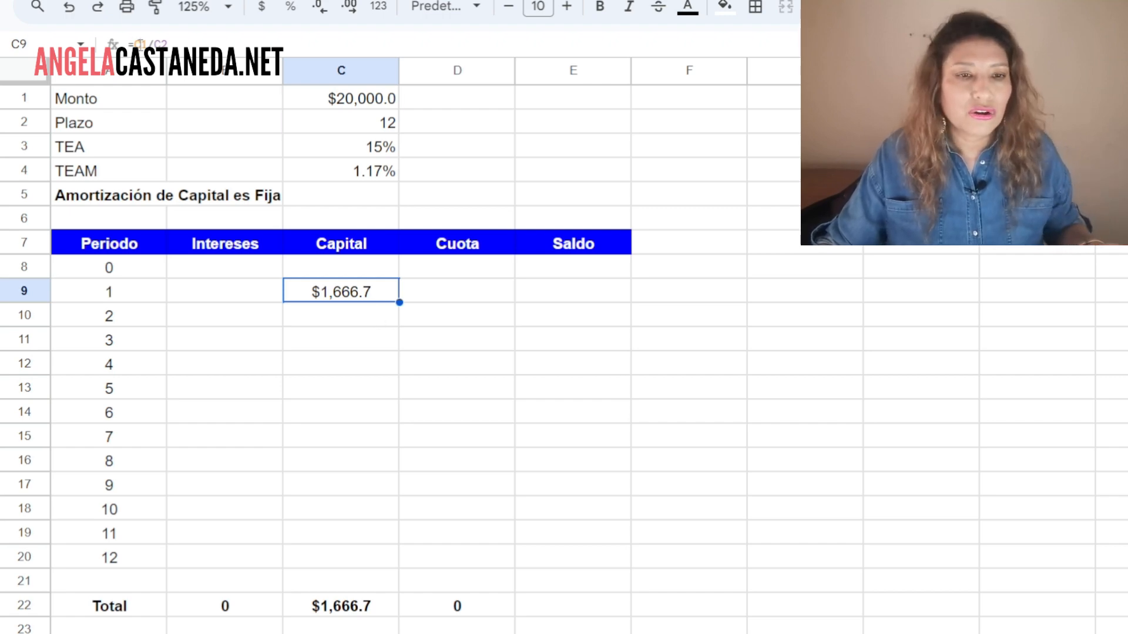
click(395, 45)
key(F4)
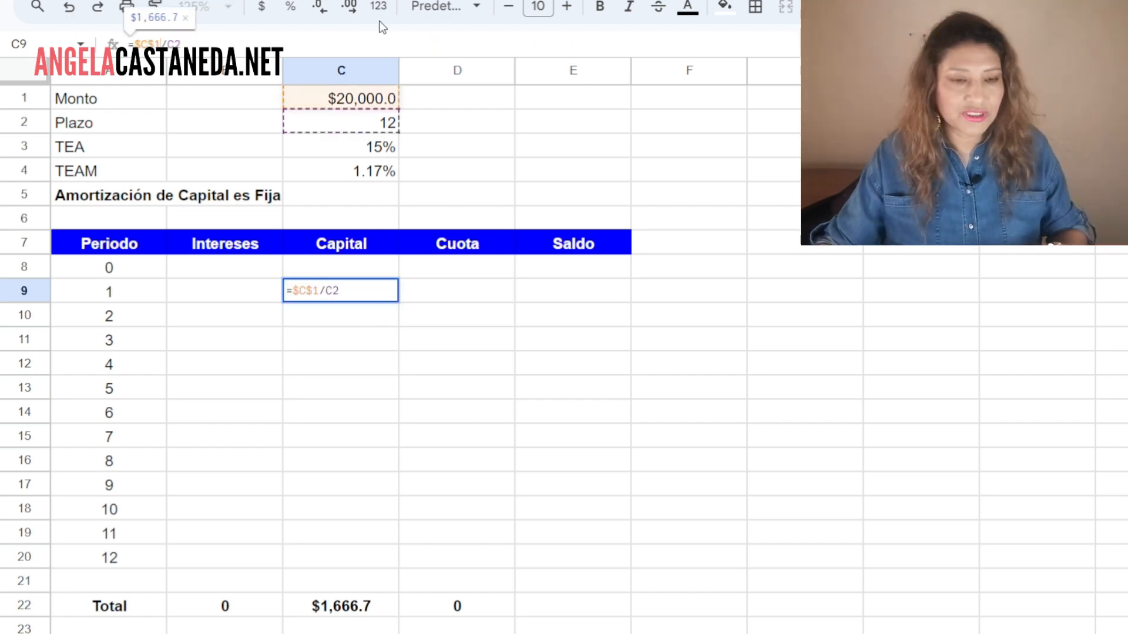
click(178, 44)
key(F4)
key(Return)
drag(383, 292, 383, 559)
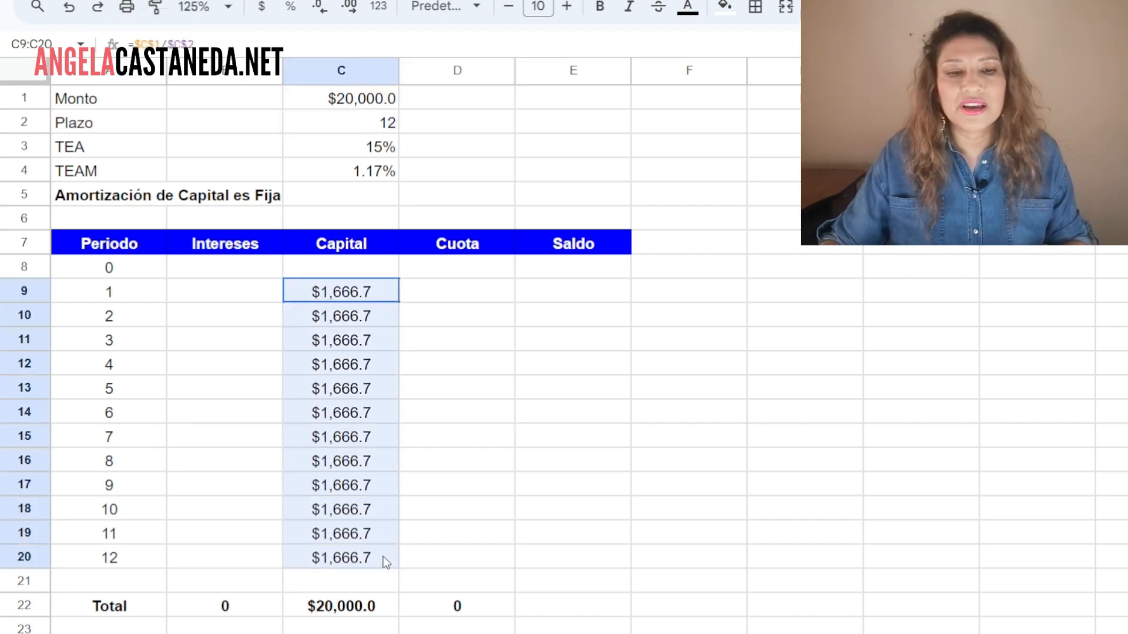
click(629, 435)
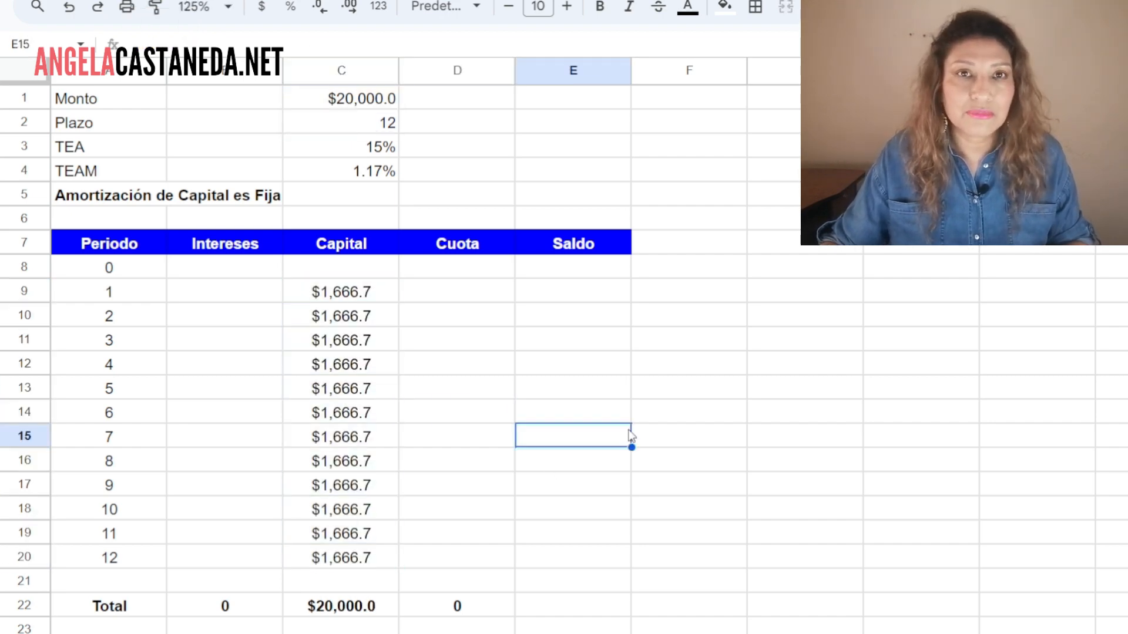
Set the period 0 Saldo in E8 equal to the Monto in C1
click(584, 266)
text(+)
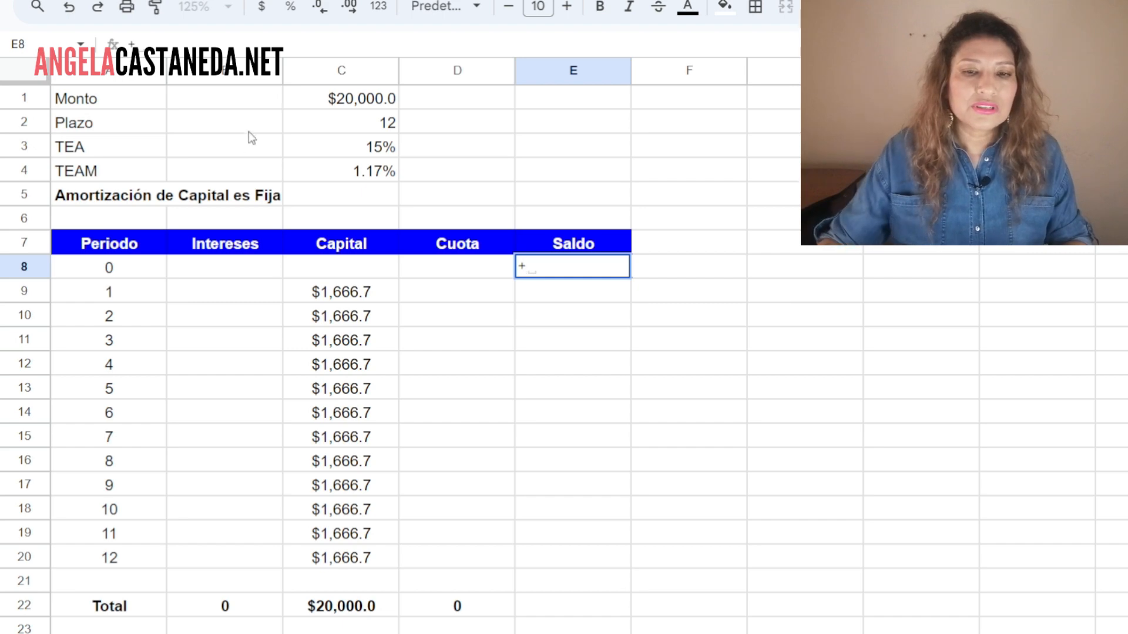
click(332, 97)
key(Return)
Calculate the period 1 interest in B9 by multiplying the TEAM by the period 0 Saldo, with the formula +C4*E8
click(252, 292)
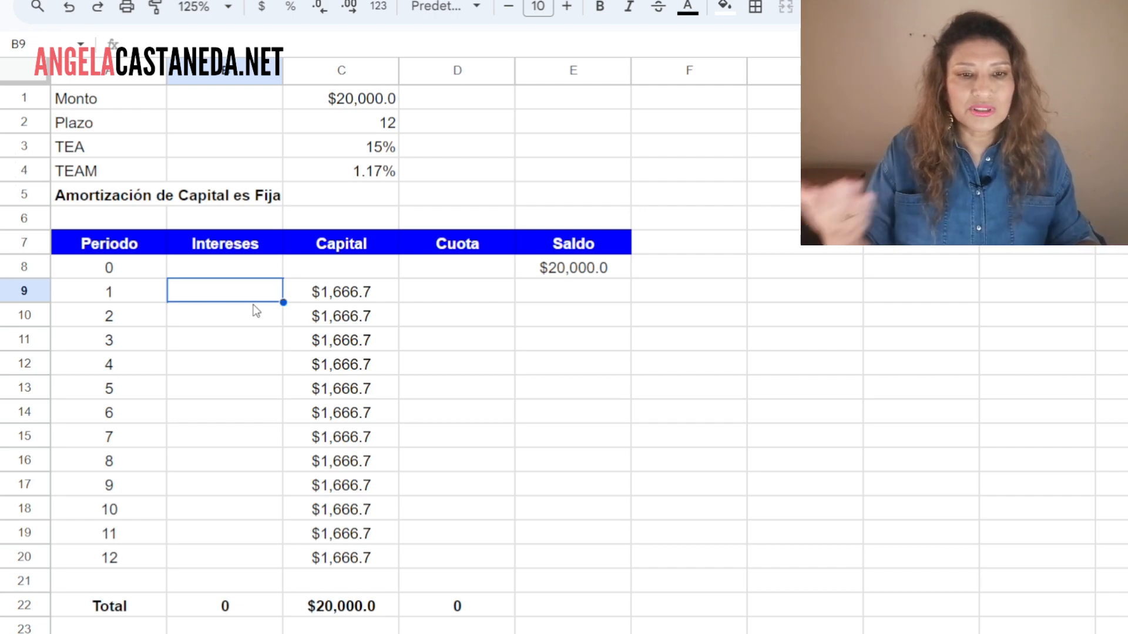
text(+)
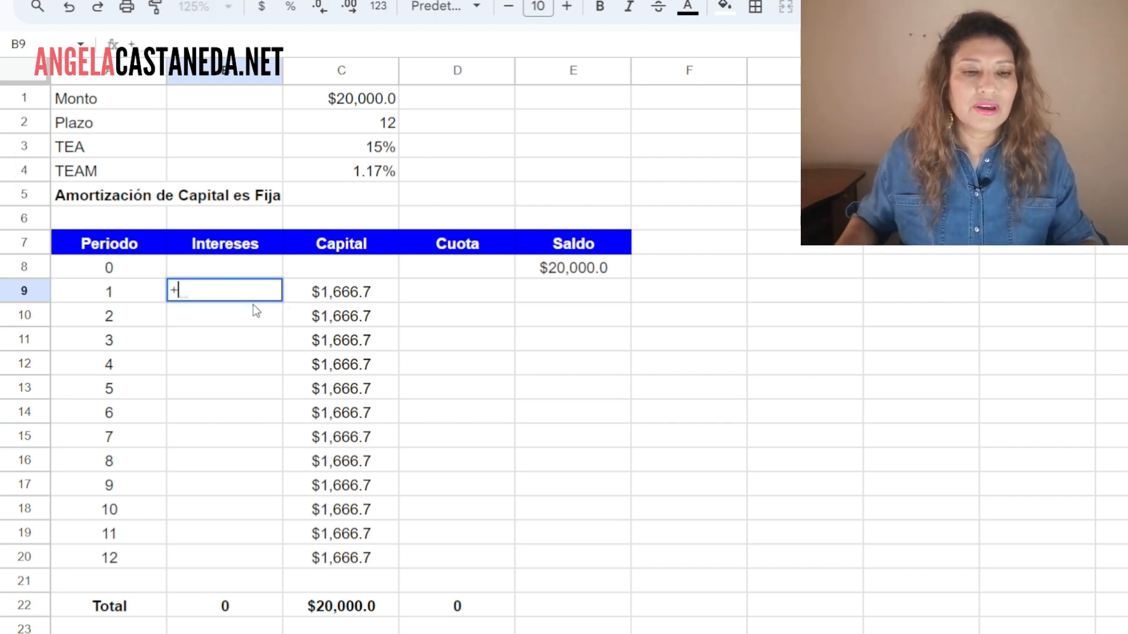
click(347, 171)
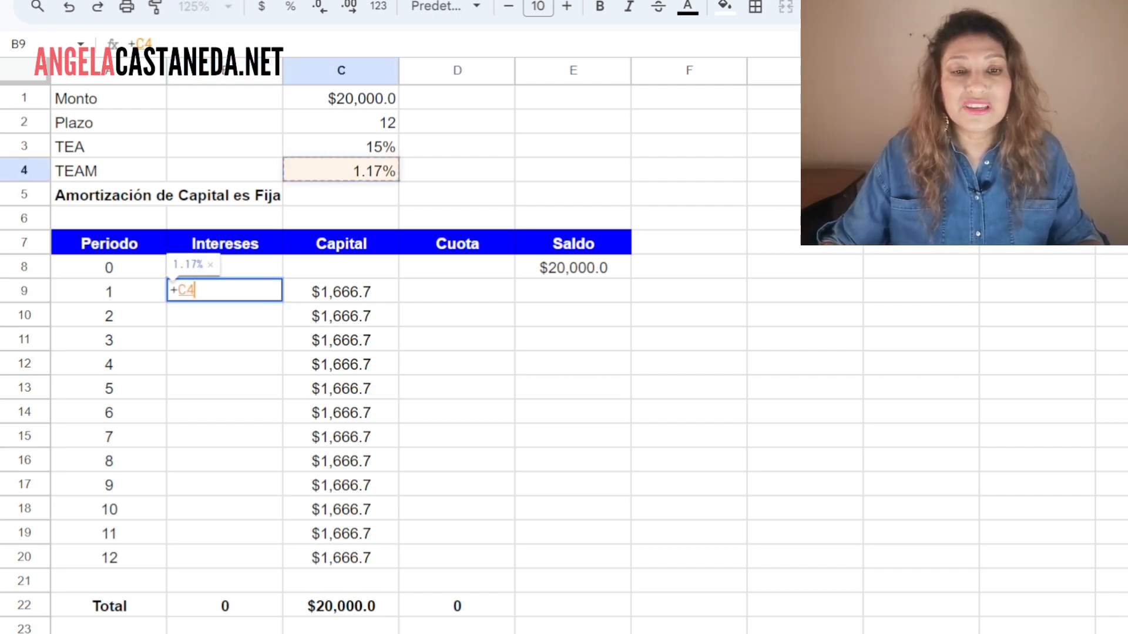
text(*)
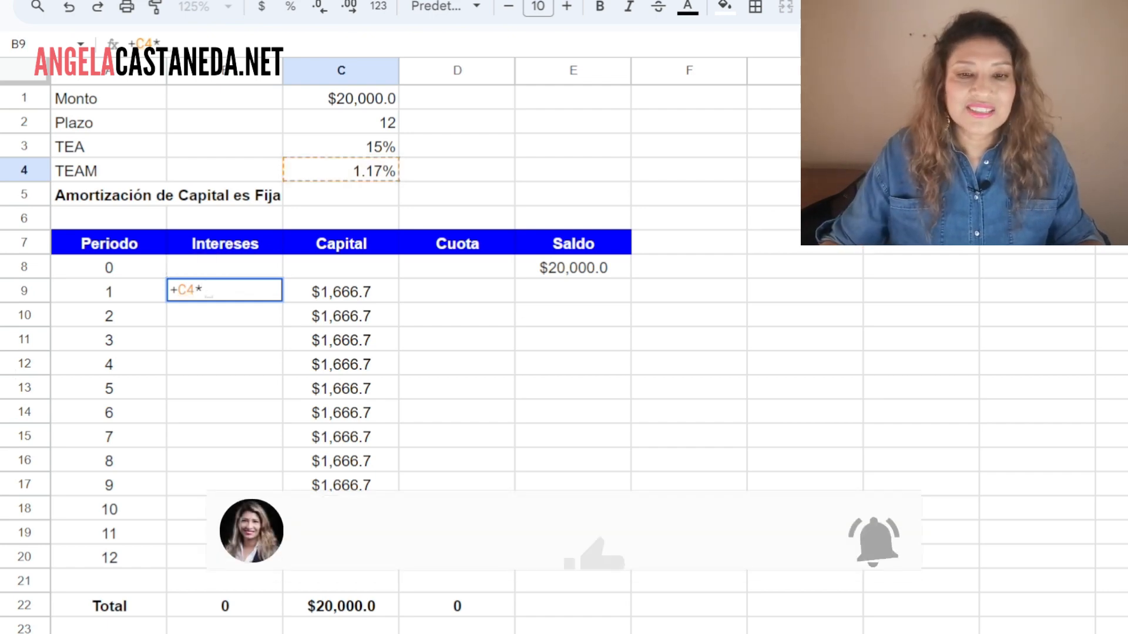
click(564, 270)
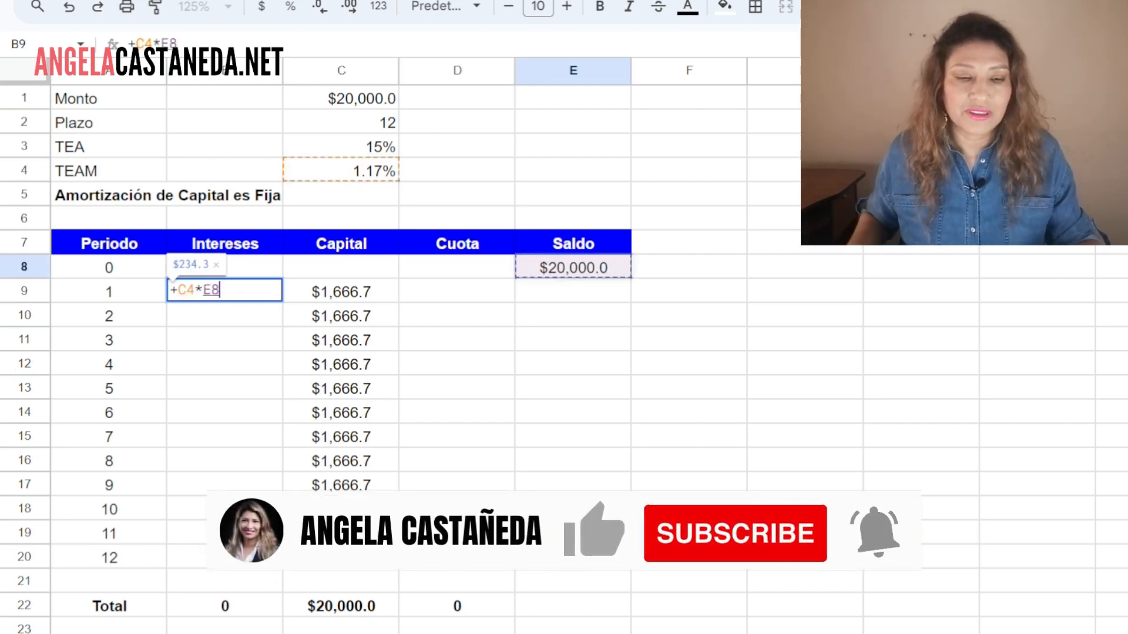
key(Return)
Calculate the period 1 Cuota in D9 as capital plus interest, with the formula +C9+B9
click(457, 291)
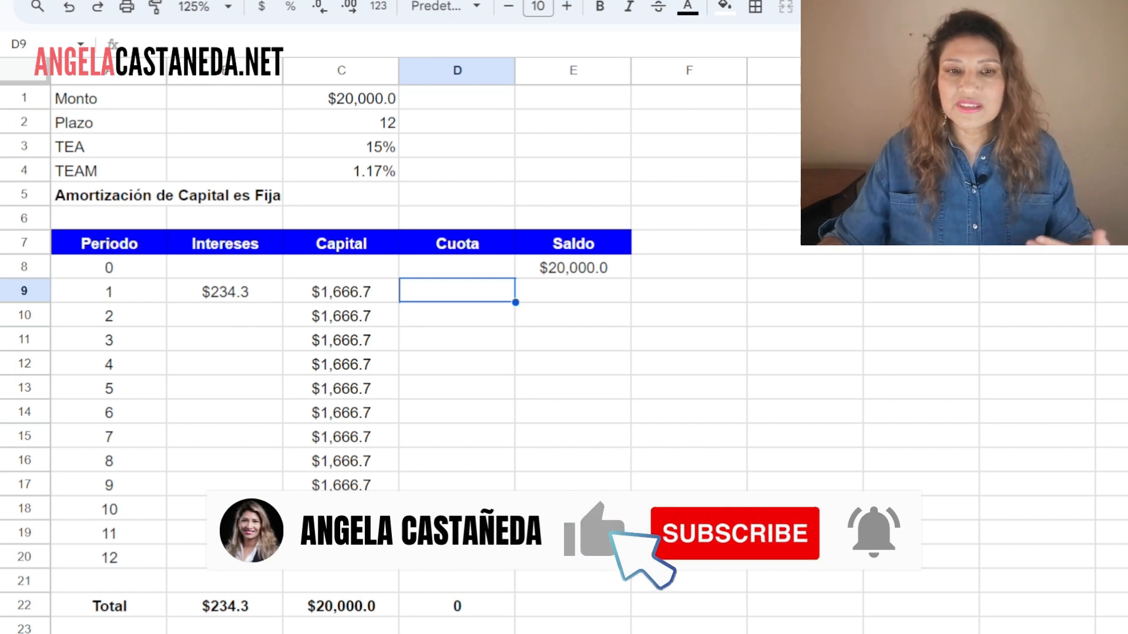
text(+)
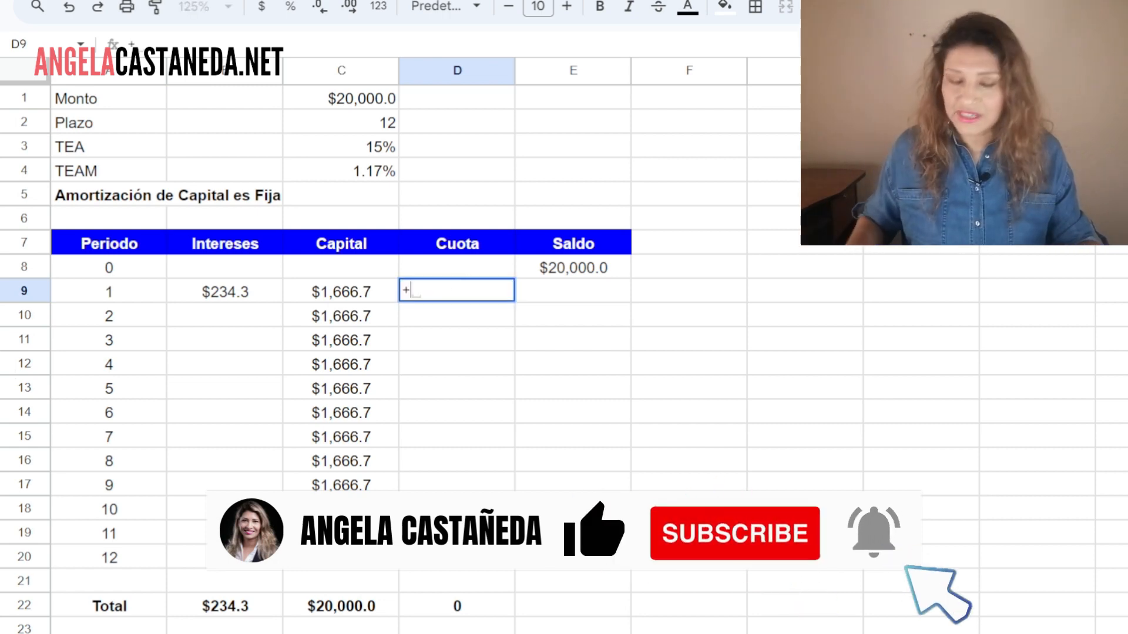
click(341, 291)
text(+)
click(225, 292)
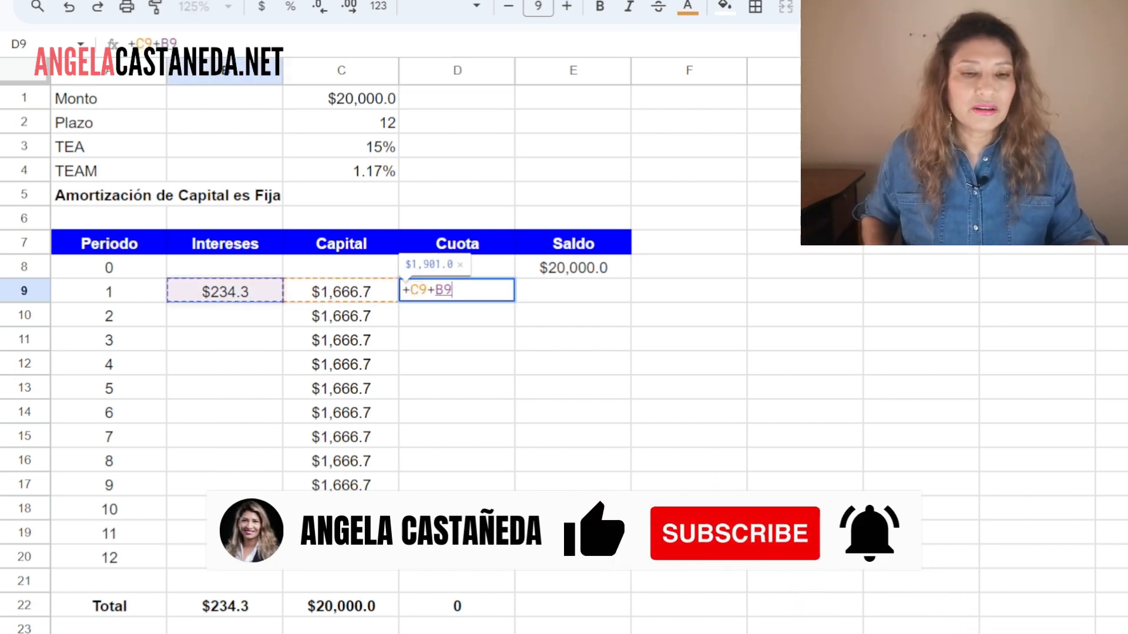
key(Return)
Calculate the period 1 Saldo in E9 by subtracting the period's capital from the previous balance, with the formula +E8-C9
key(Down)
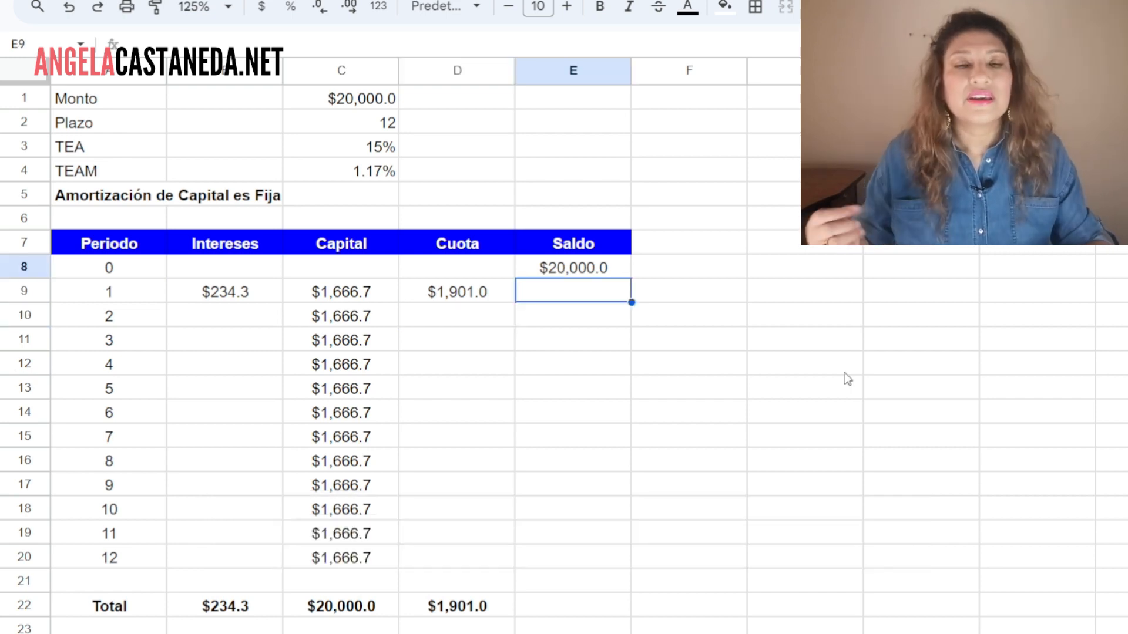
text(+)
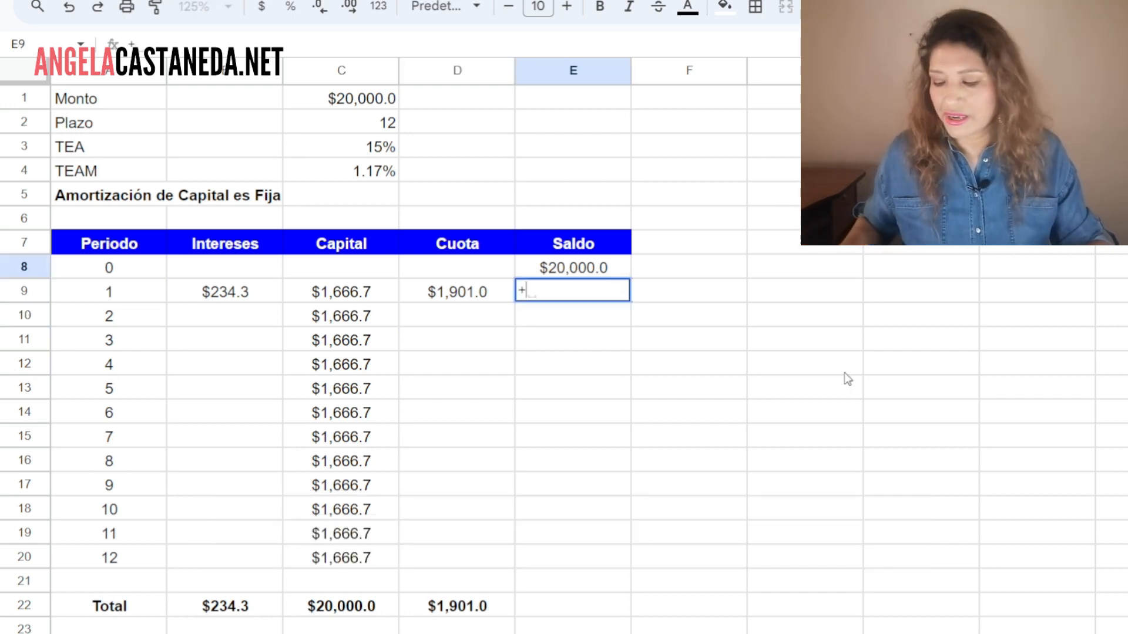
click(576, 269)
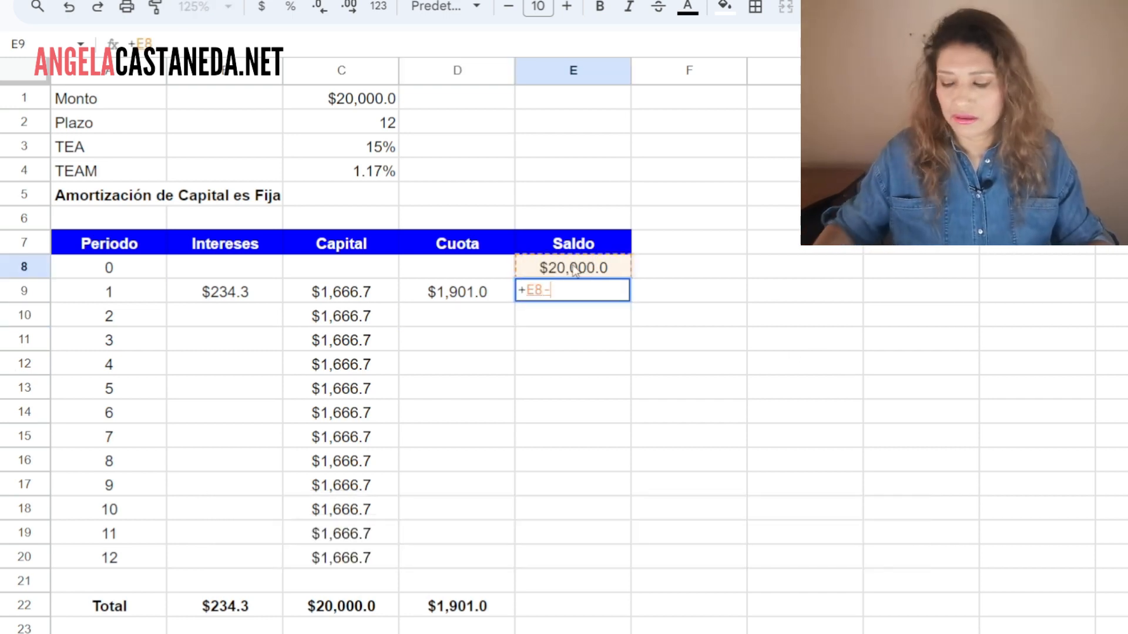
text(-)
click(329, 292)
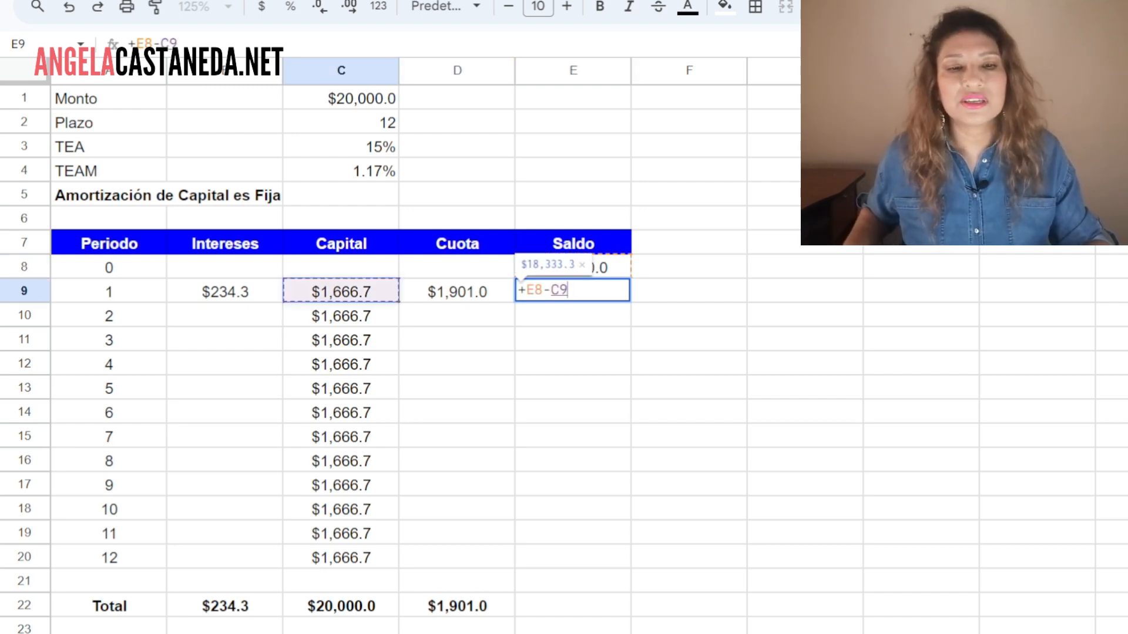
key(Return)
Calculate the period 2 interest in B10 from the TEAM and the period 1 Saldo, with the formula +C4*E9
key(Left)
key(Left)
key(Left)
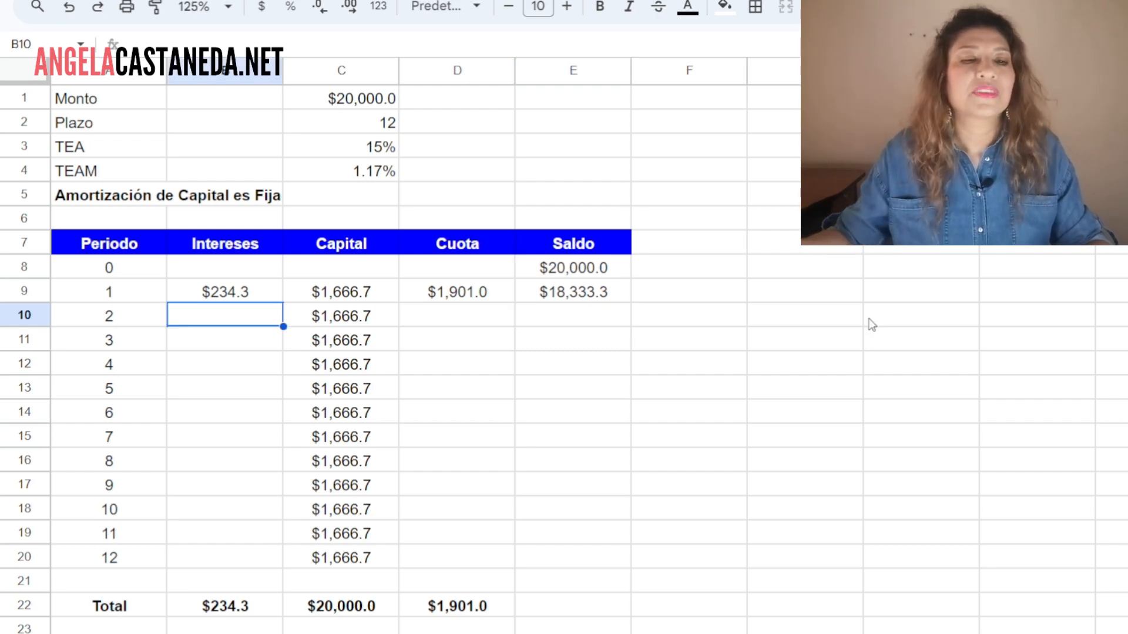
text(+)
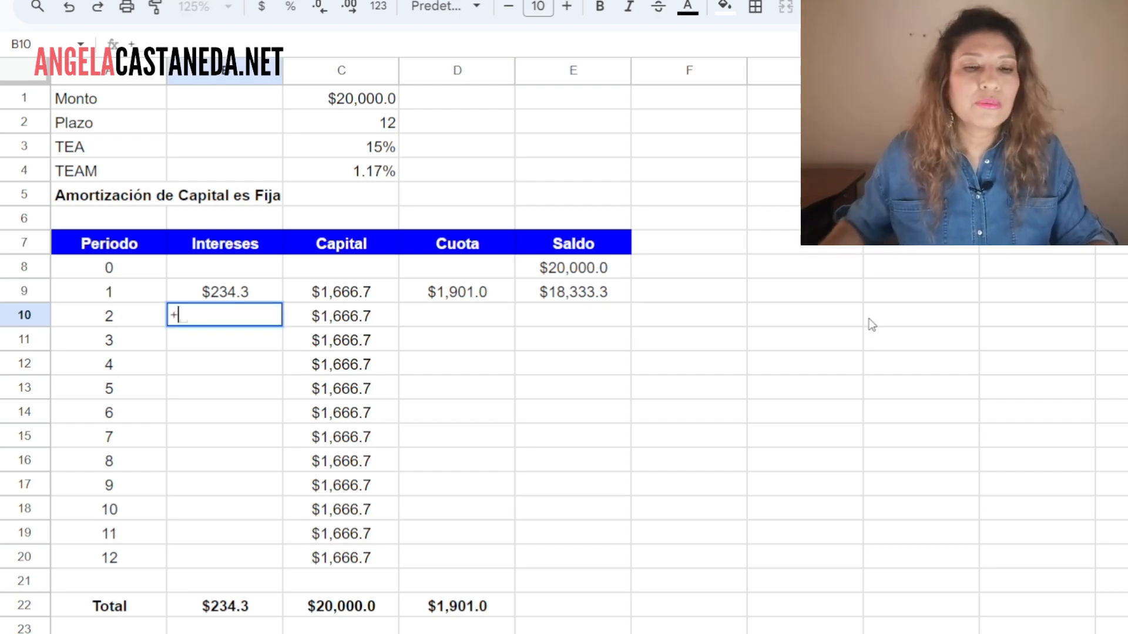
click(345, 177)
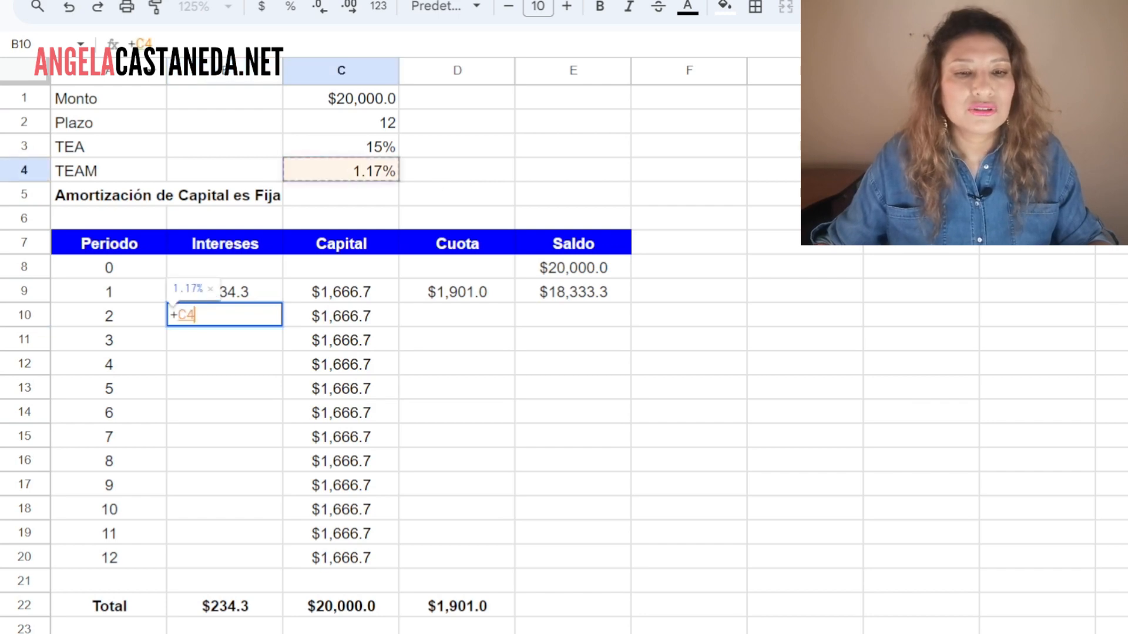
text(*)
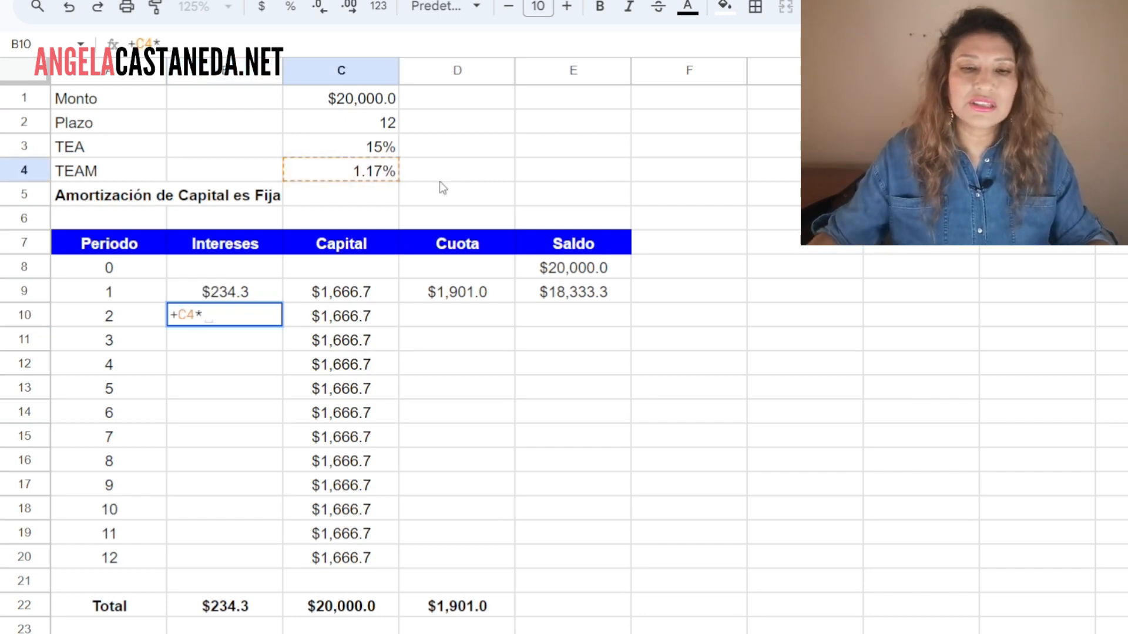
click(575, 297)
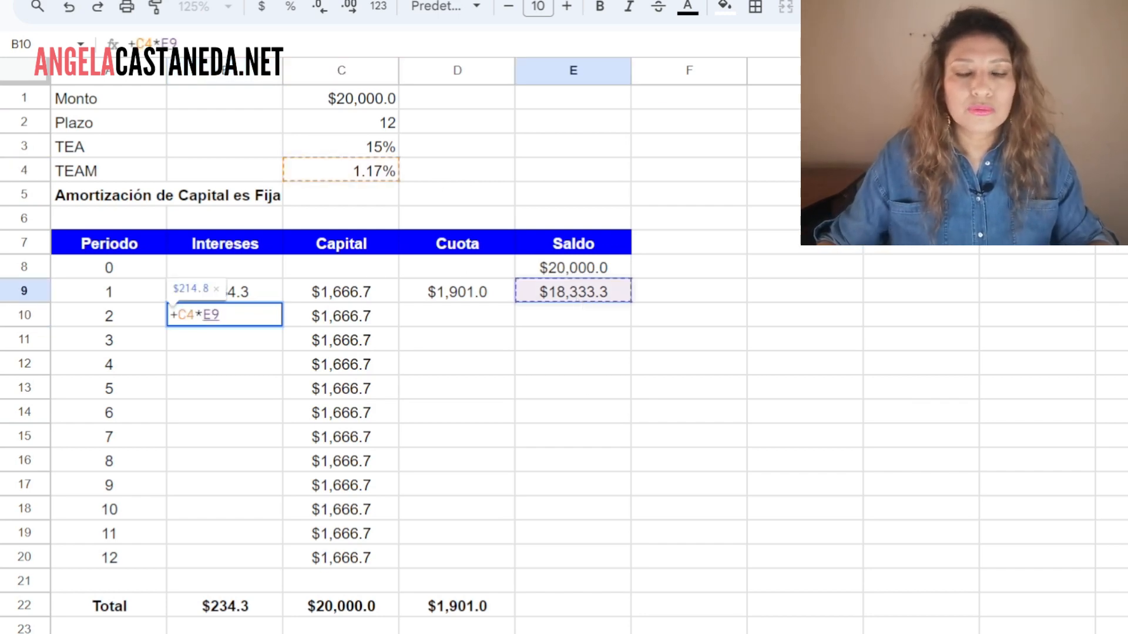
key(Return)
Calculate the period 2 Cuota in D10 by adding its capital and interest, with the formula +C10+B10
click(438, 319)
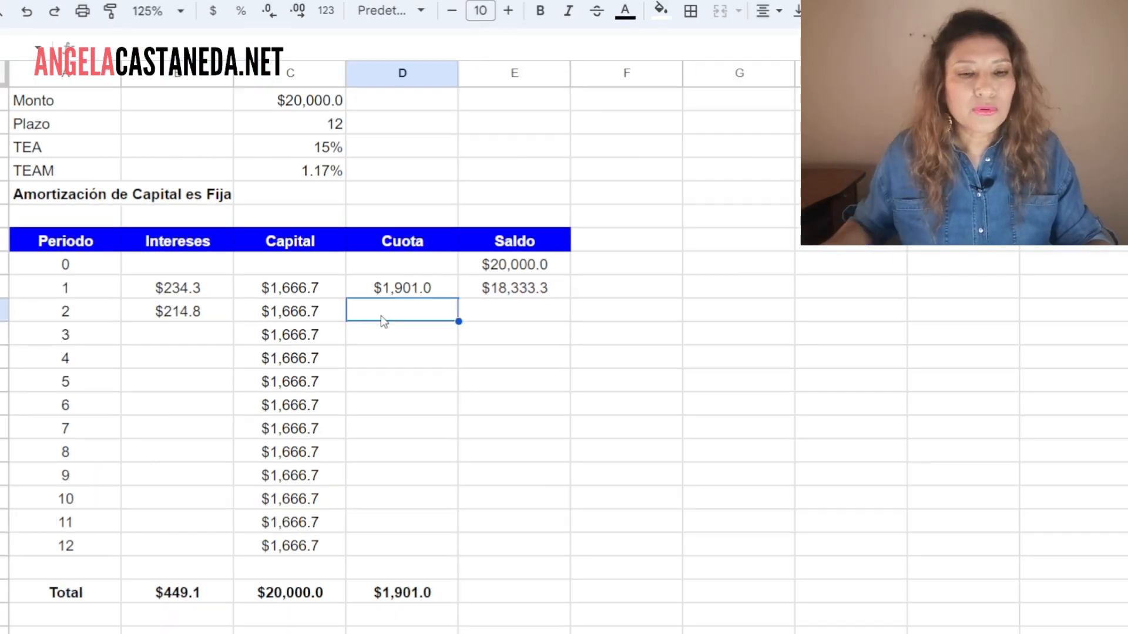
text(+C10+)
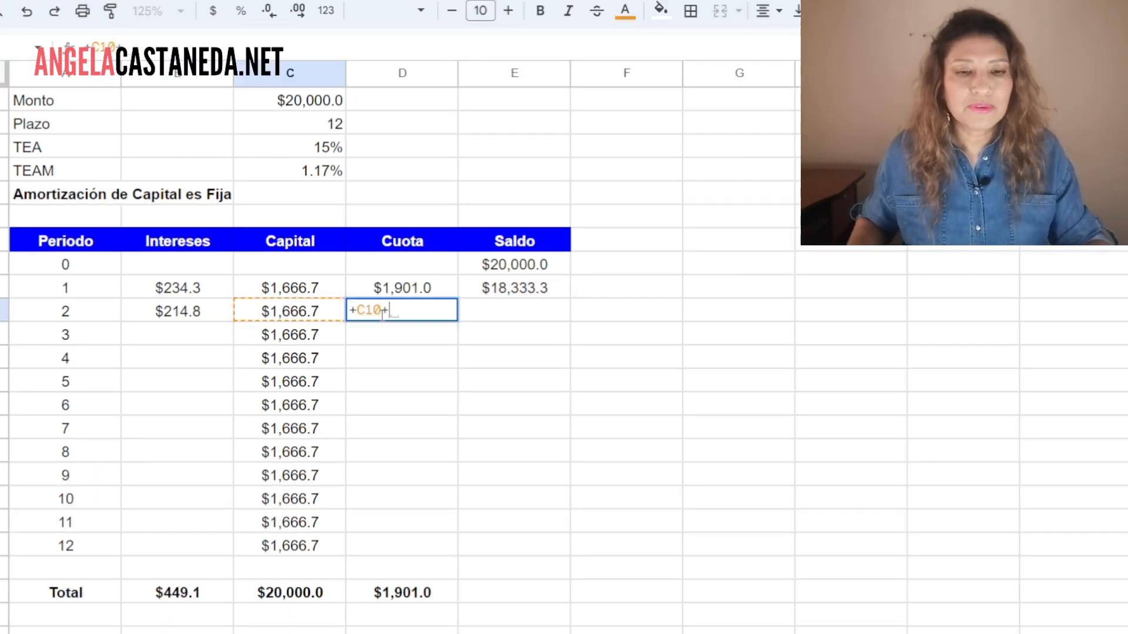
key(Left)
key(Left)
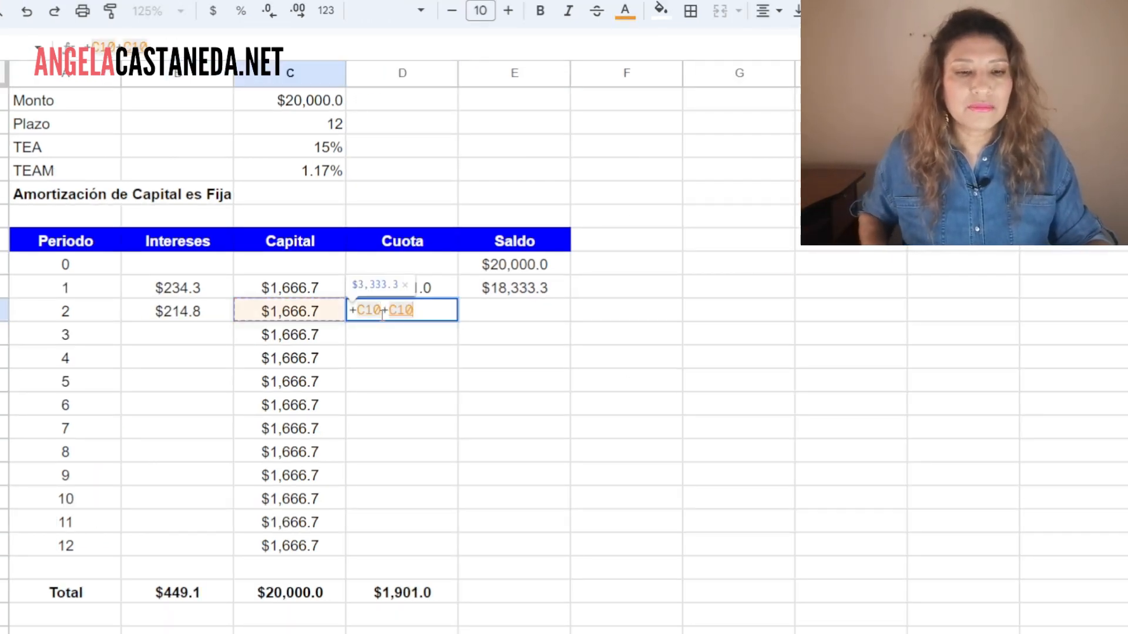
key(Return)
Calculate the period 2 Saldo in E10 by subtracting the period 2 capital from the period 1 balance, with the formula +E9-C10
click(514, 311)
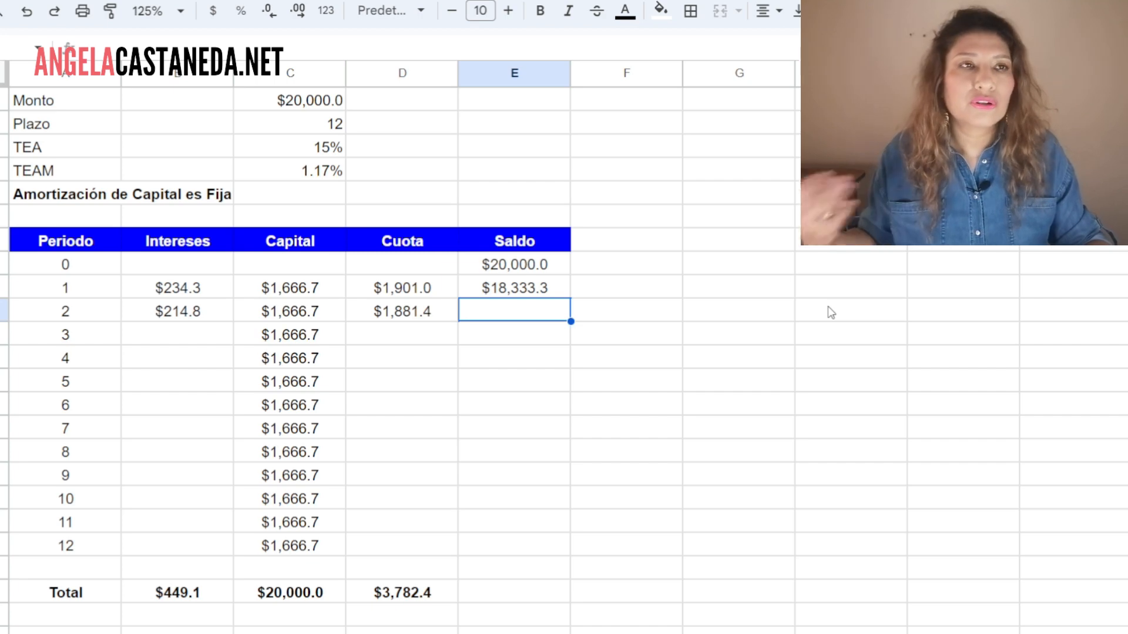
text(+)
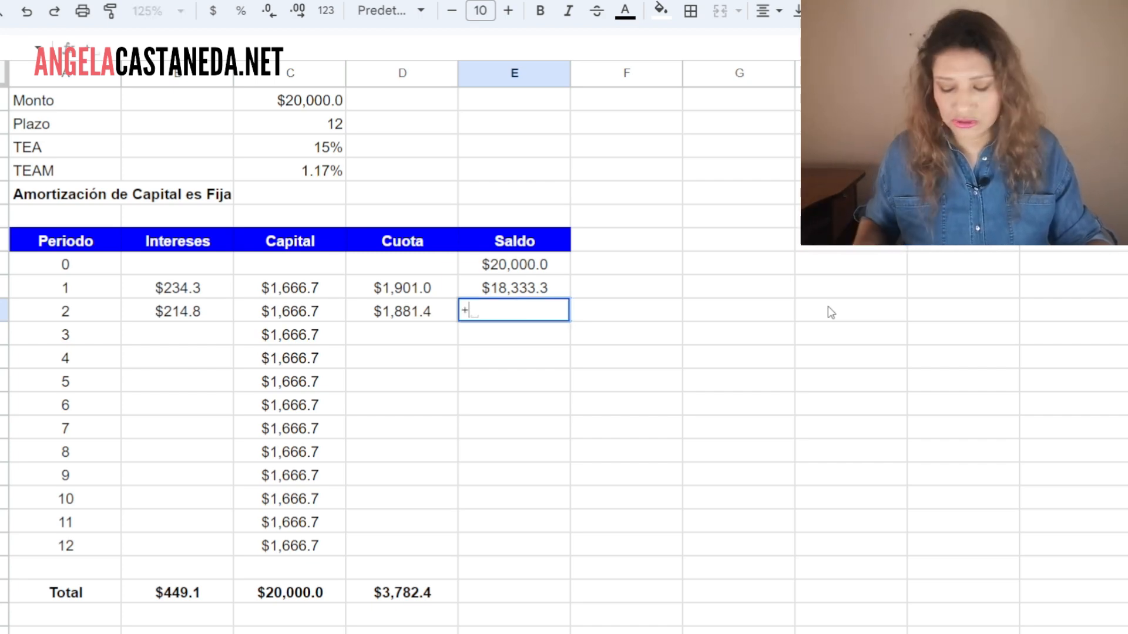
key(Up)
text(-)
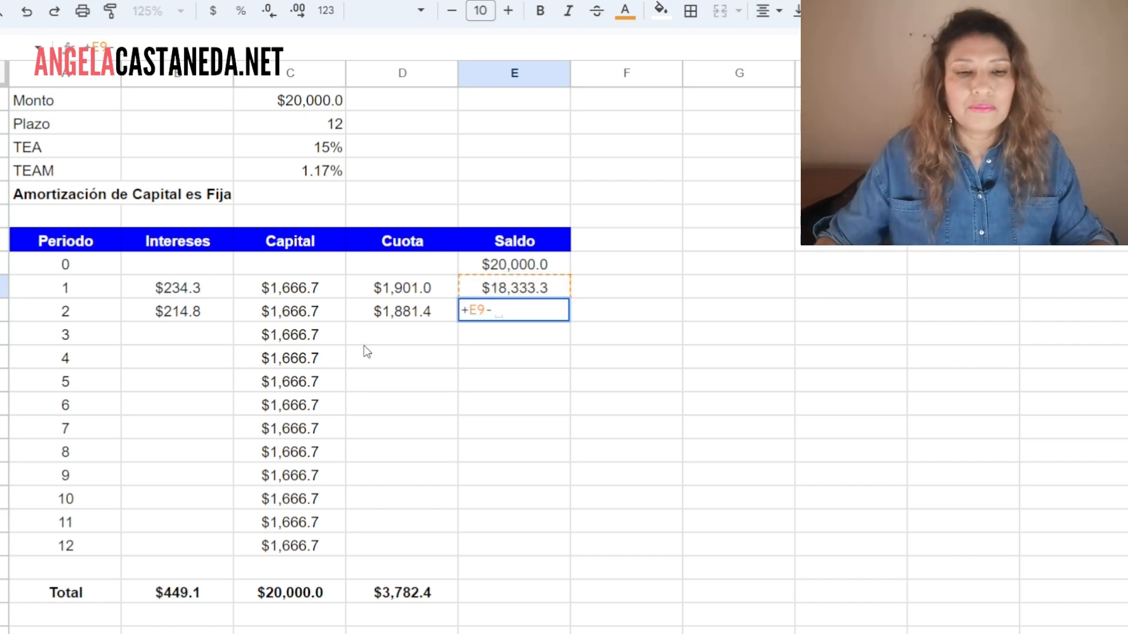
click(288, 317)
key(Return)
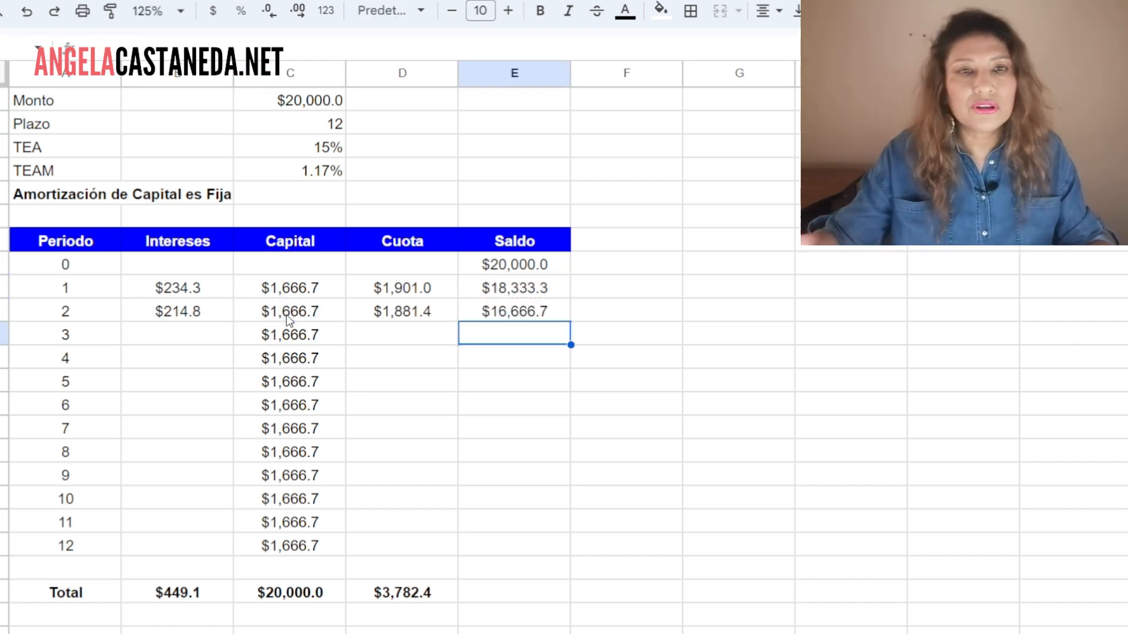
Make the TEAM reference in B10 absolute as =$C$4*E9 and fill the interest formula down through period 12 in B20
key(Up)
key(Left)
key(Left)
key(Left)
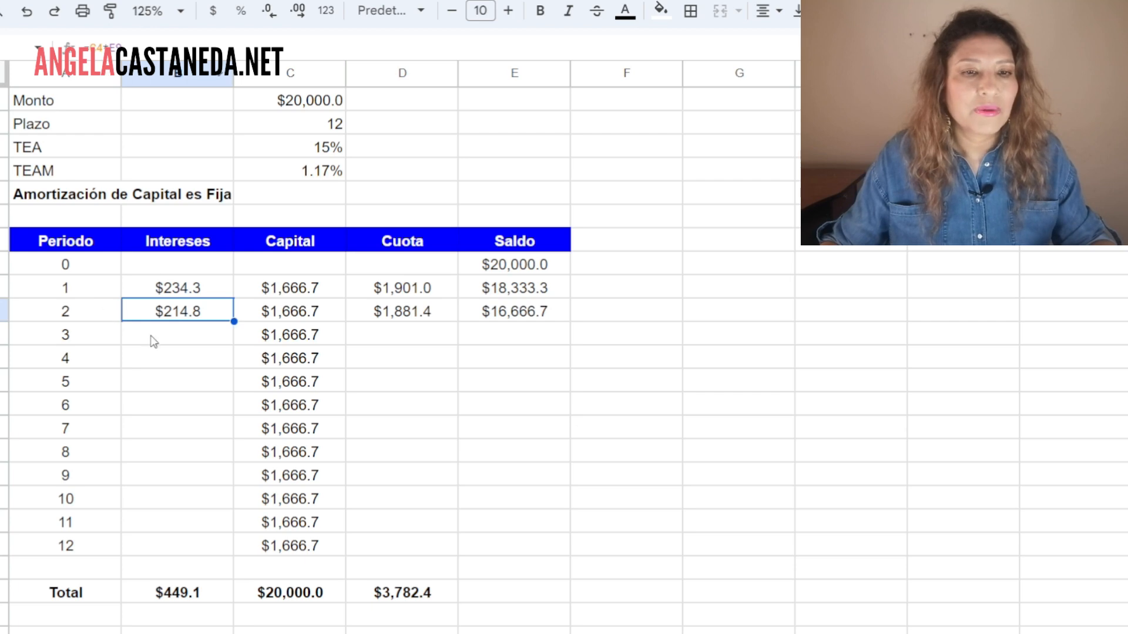
click(96, 49)
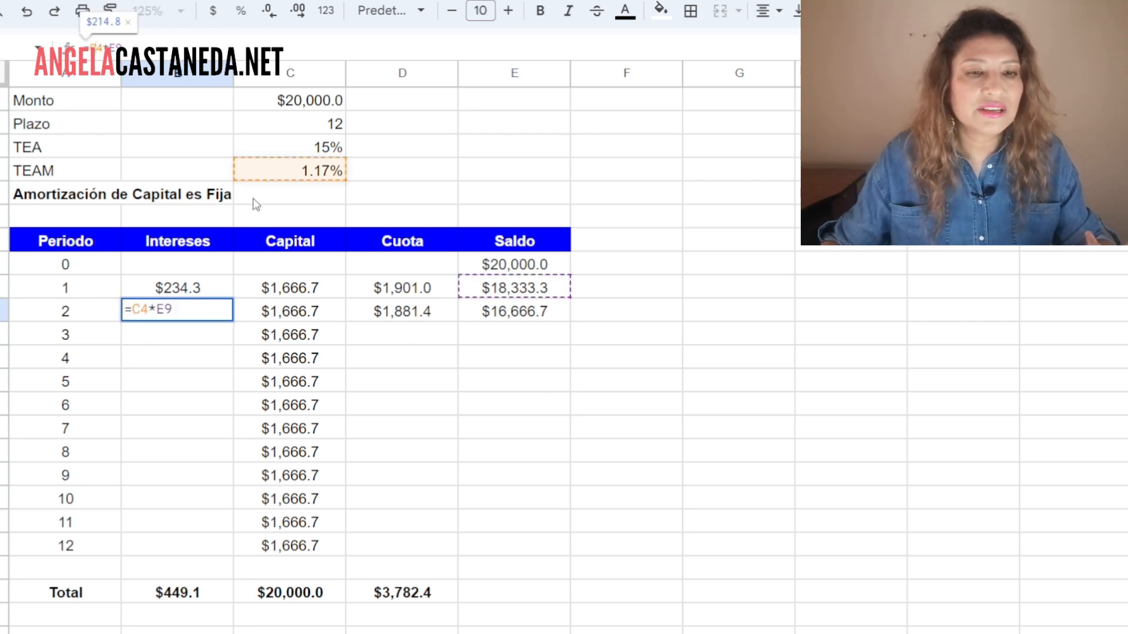
key(F4)
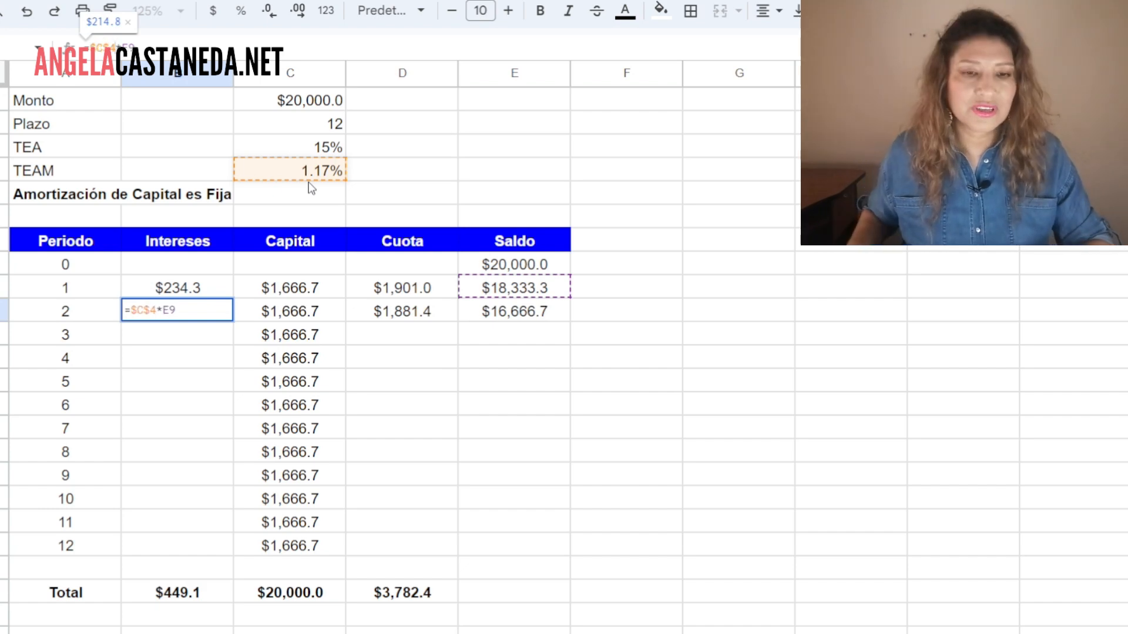
key(Return)
click(226, 315)
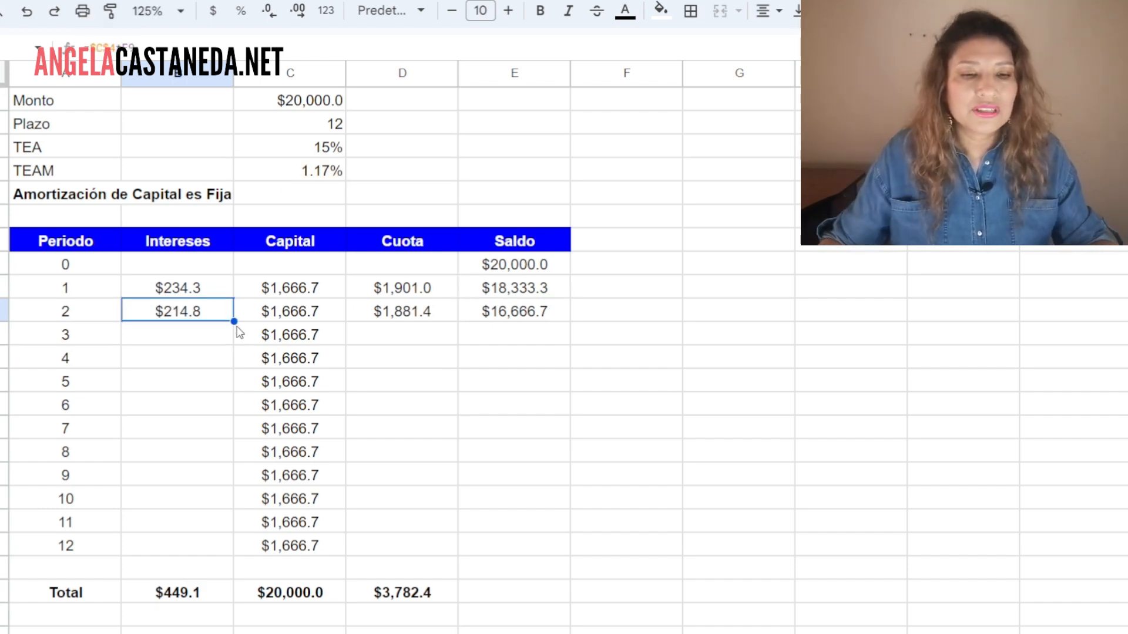
drag(233, 321, 217, 549)
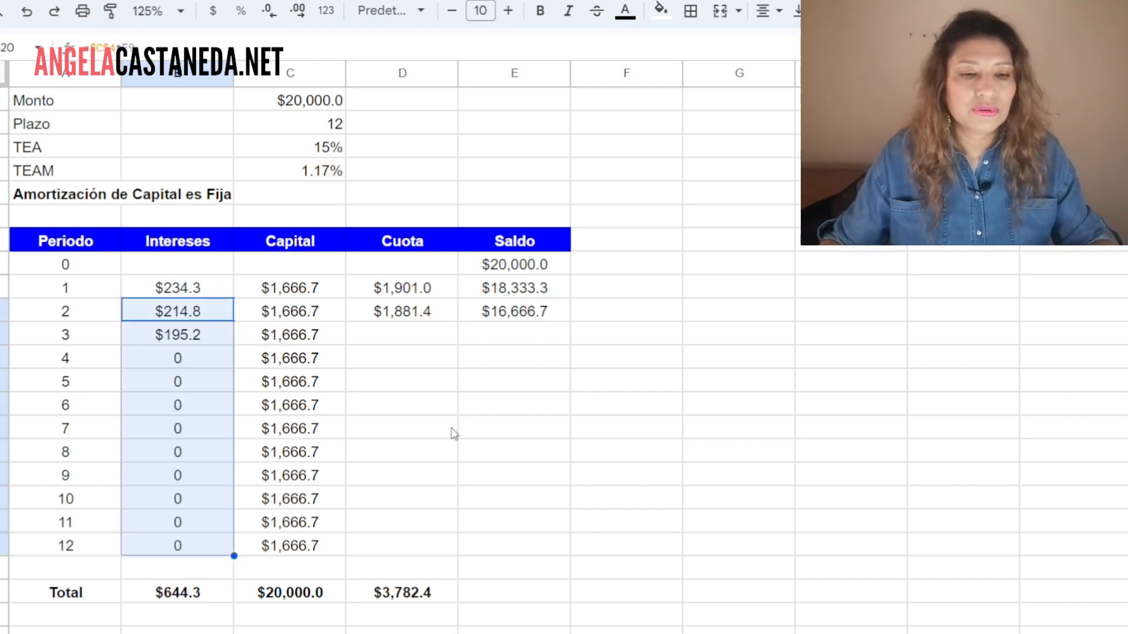
Fill the period 2 Cuota and Saldo formulas from D10:E10 down through period 12 in row 20
drag(421, 317, 547, 529)
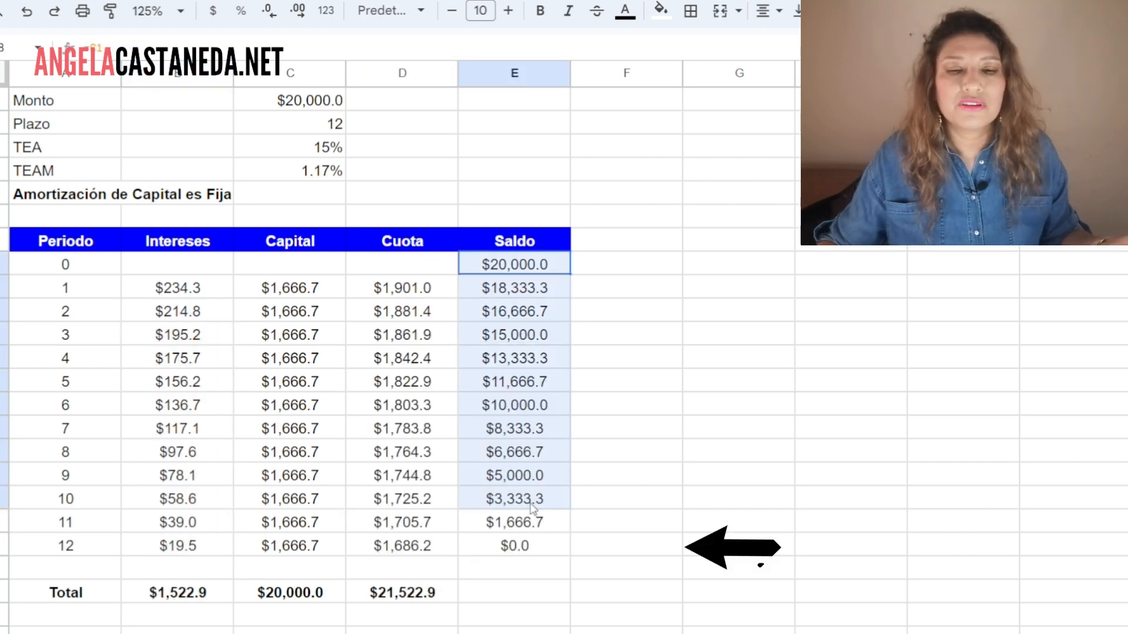
drag(527, 543, 526, 548)
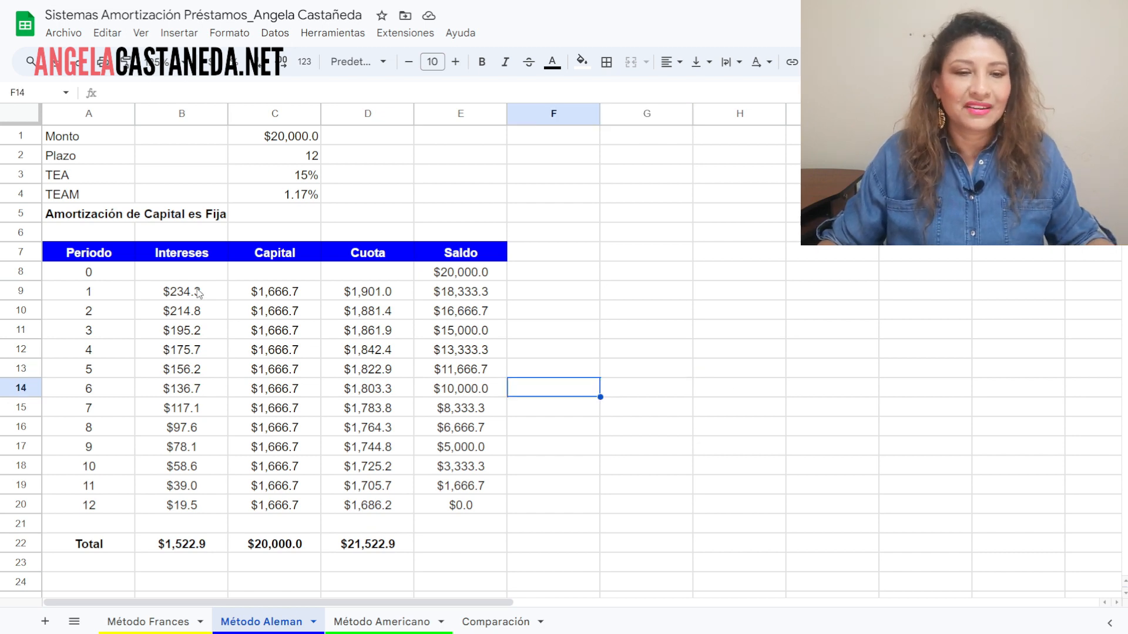
Examine how the Intereses column changes from period 1 in B9 to period 12 in B20 on the Método Aleman sheet
click(198, 292)
drag(188, 419, 196, 517)
click(187, 292)
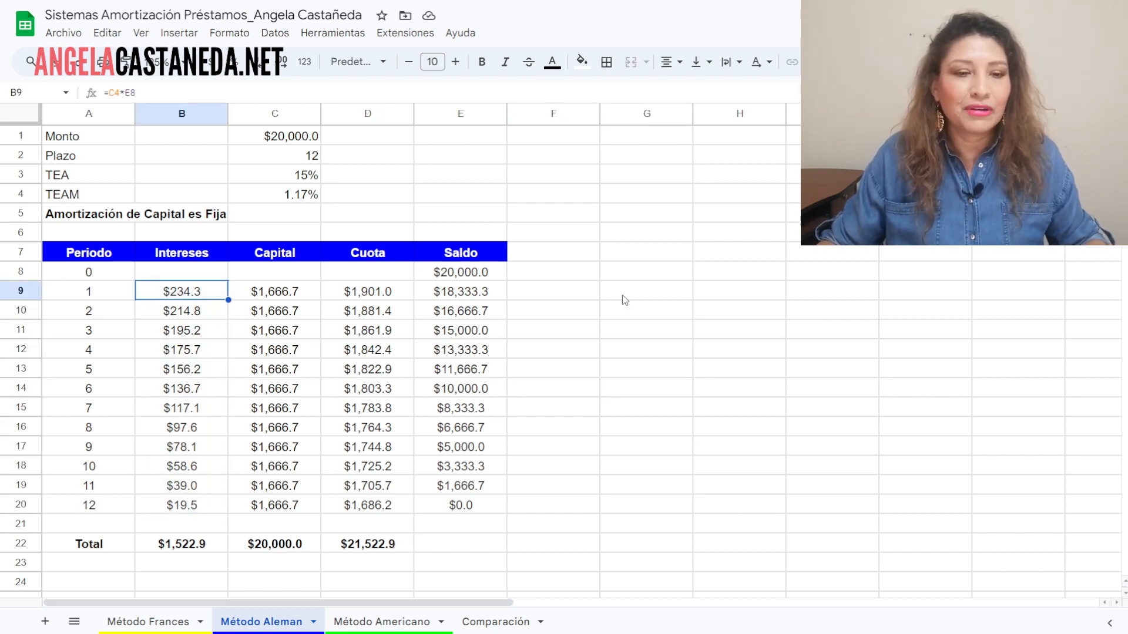
click(209, 317)
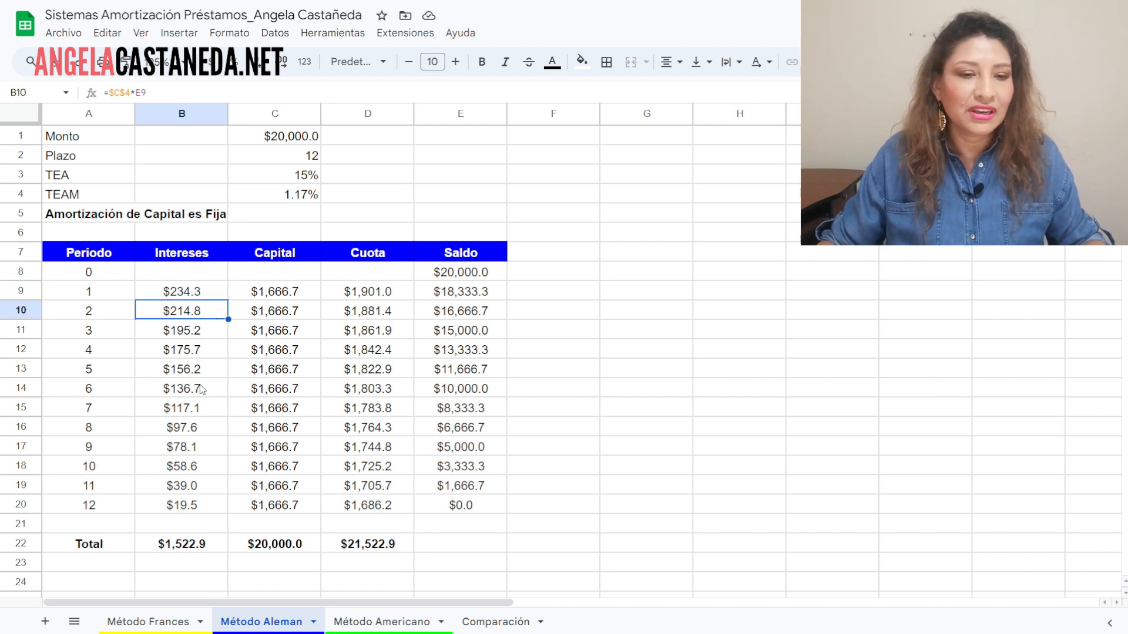
click(212, 365)
click(211, 415)
click(201, 468)
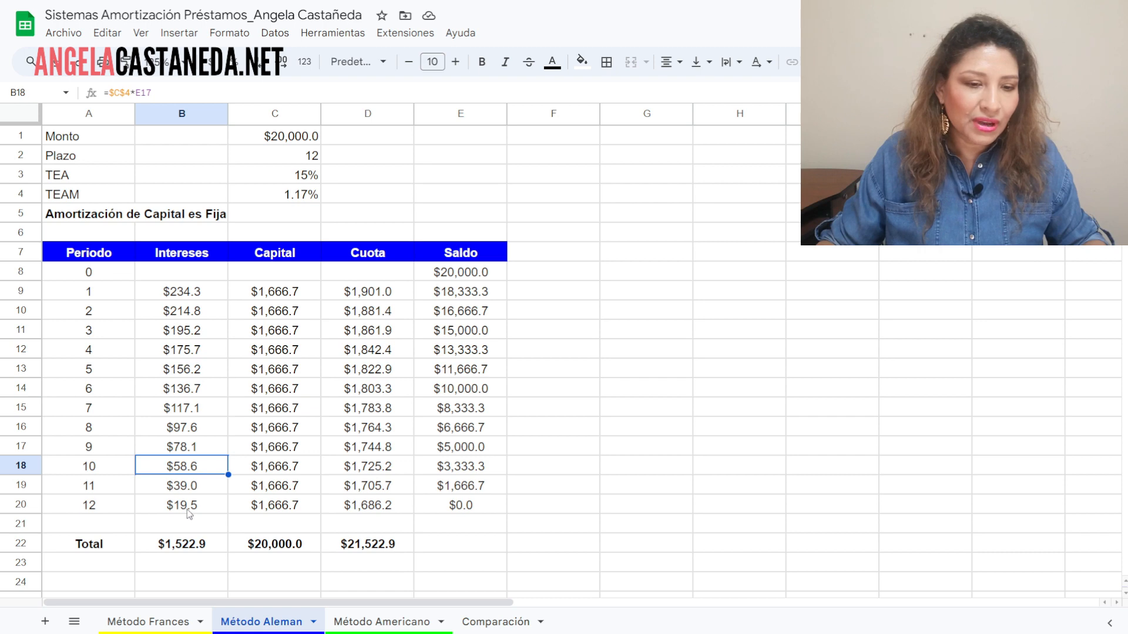
click(187, 508)
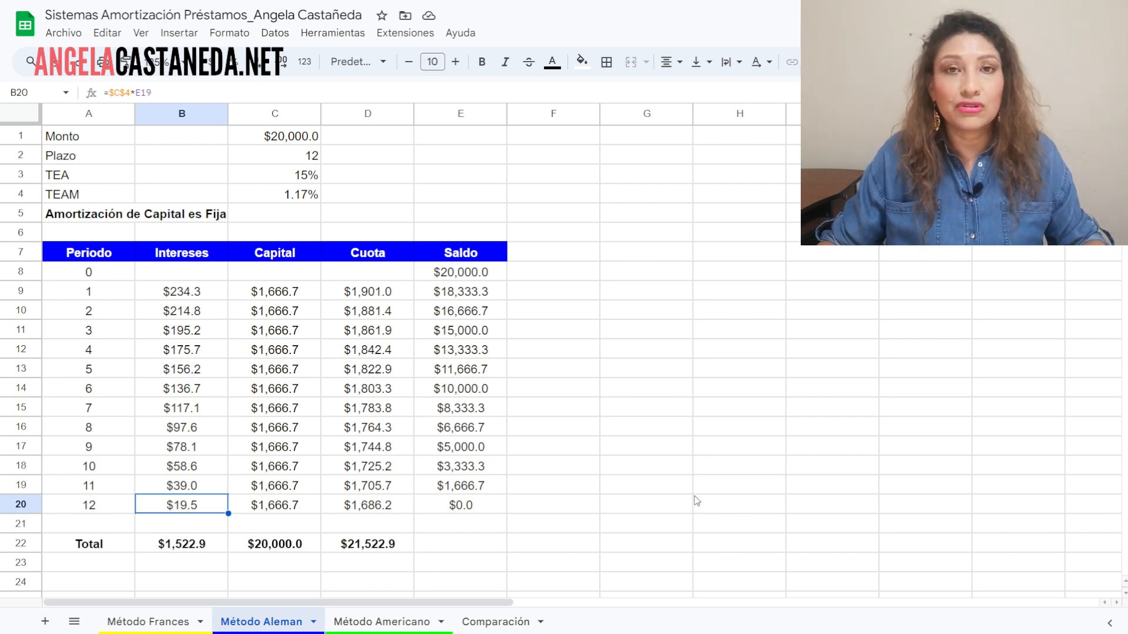
Examine how the Capital and Cuota columns behave from period 1 to period 12 on the Método Aleman sheet
drag(291, 300, 276, 508)
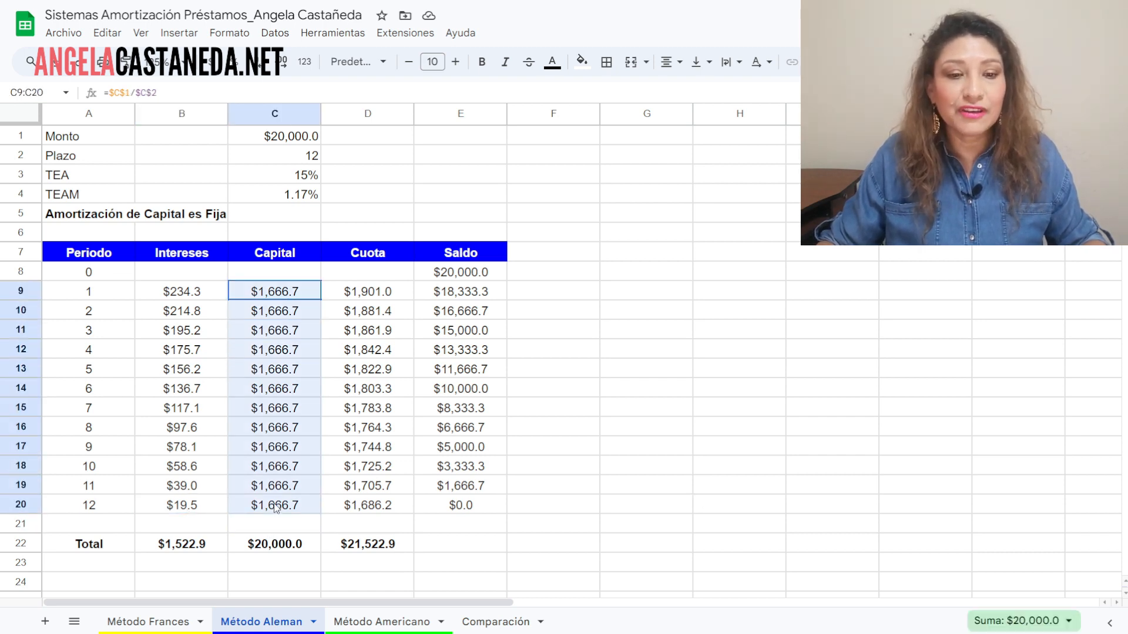
click(675, 374)
drag(364, 292, 379, 510)
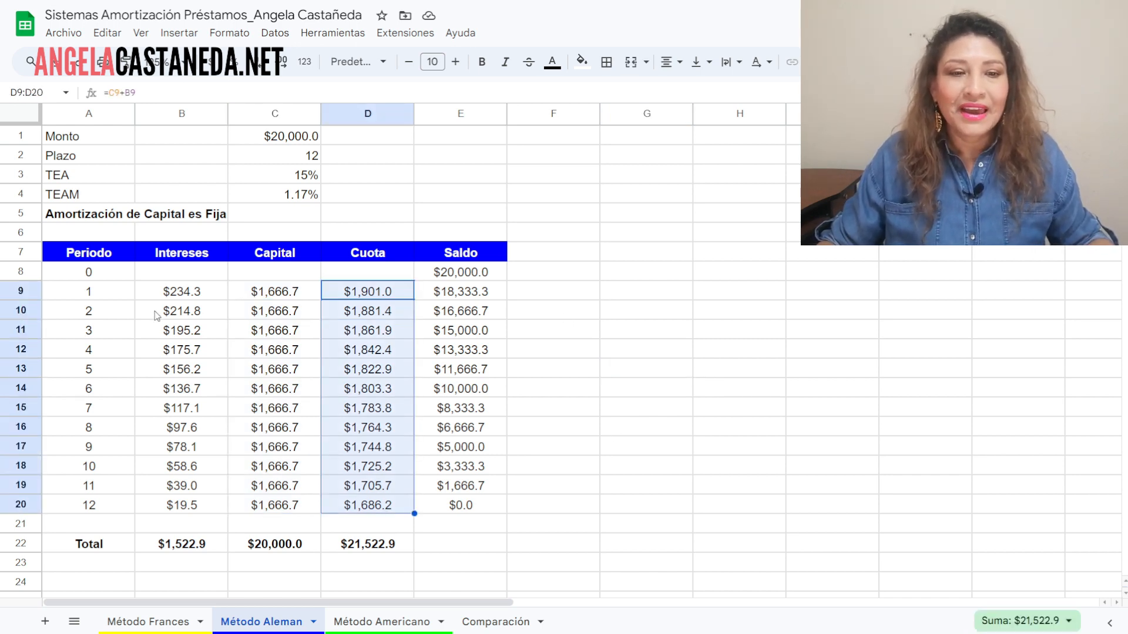
click(21, 292)
click(21, 311)
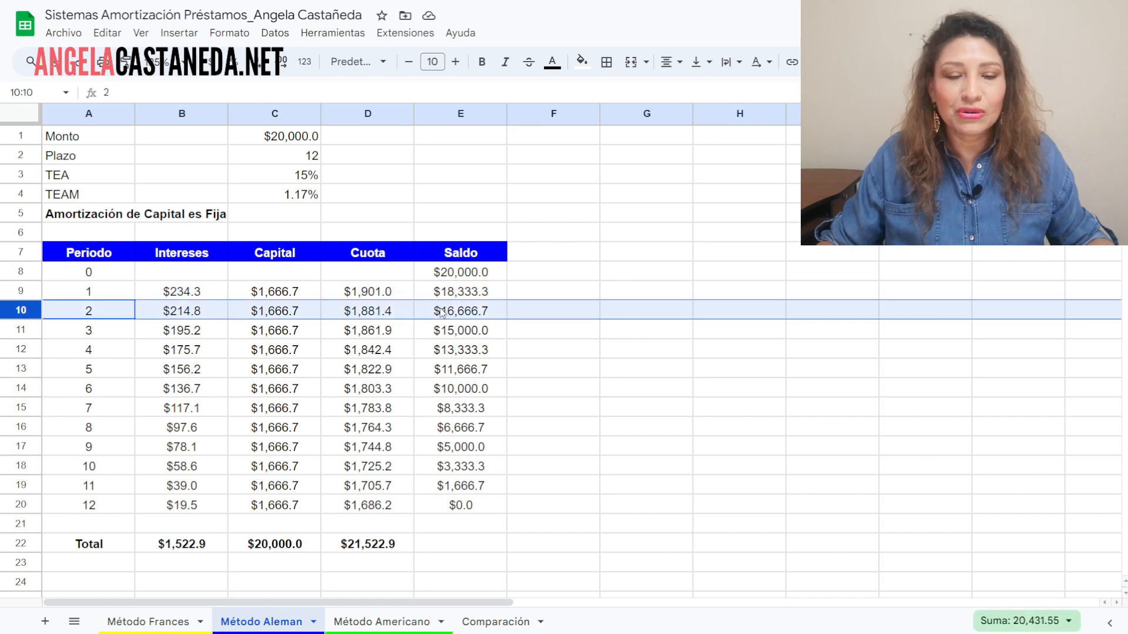
drag(399, 298, 399, 497)
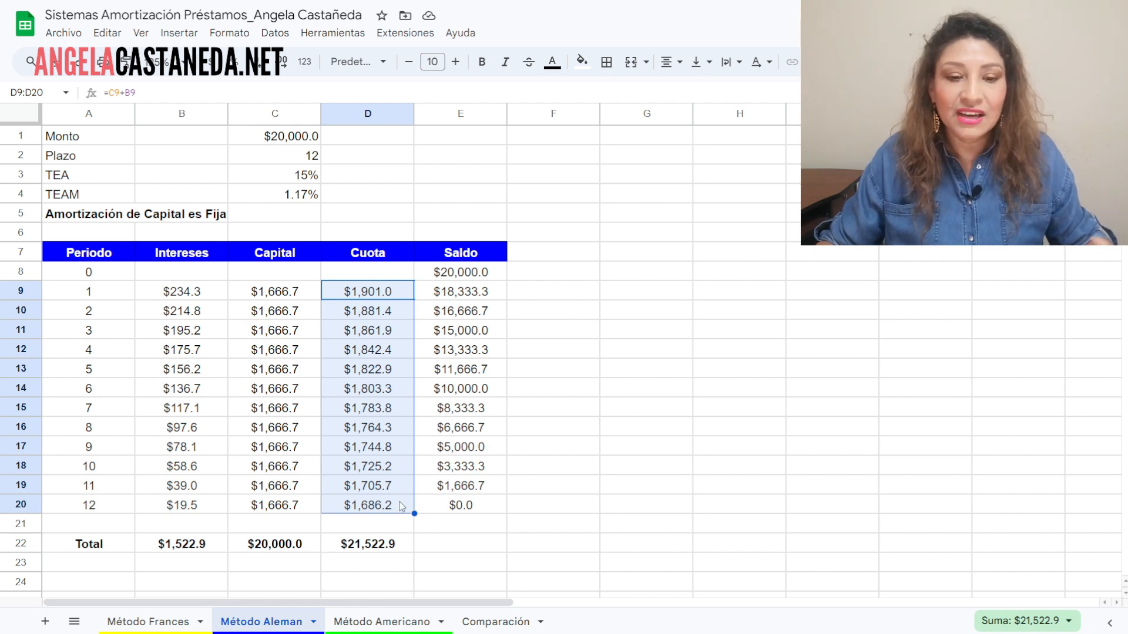
click(402, 506)
drag(387, 292, 383, 370)
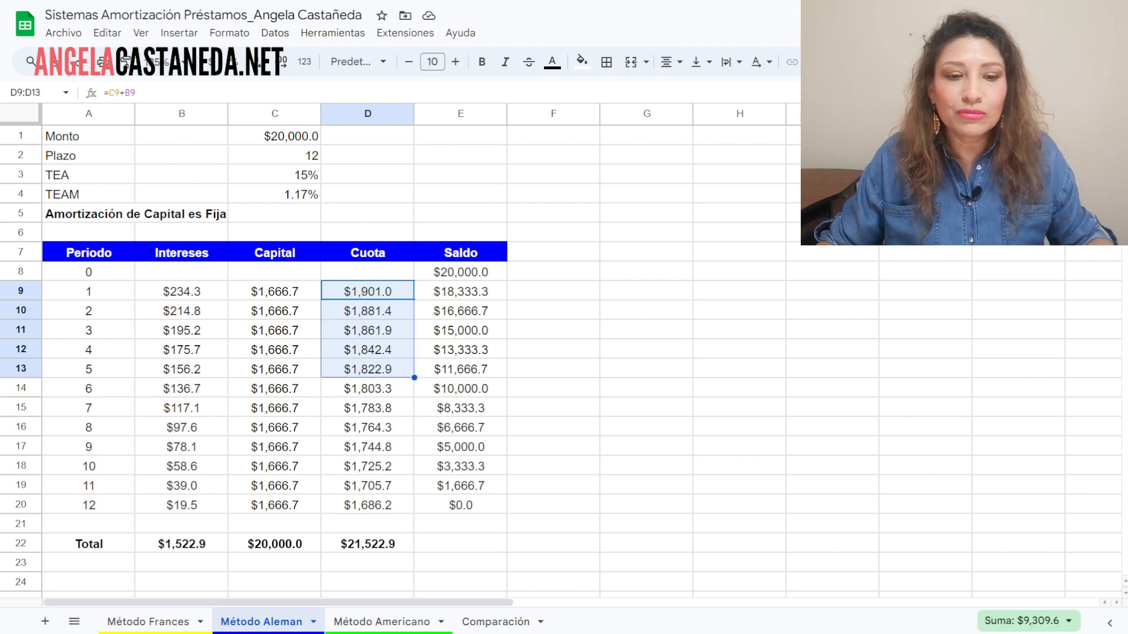
Compare the period 1 Cuota on the Método Frances sheet with the first and last Cuota values on the Método Aleman sheet
click(164, 623)
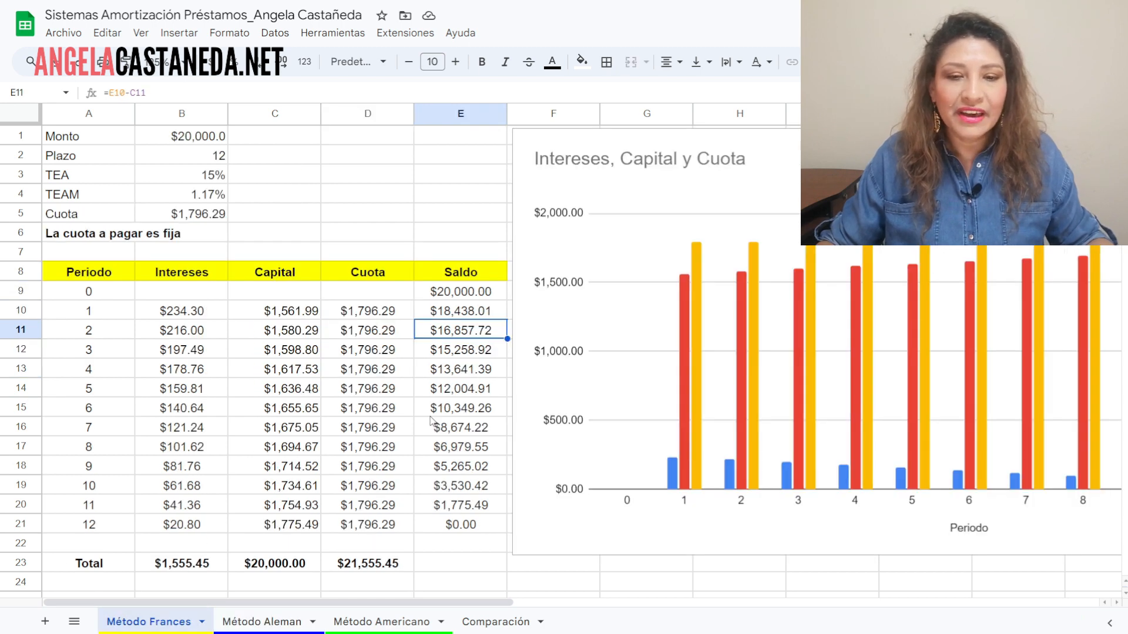
click(346, 316)
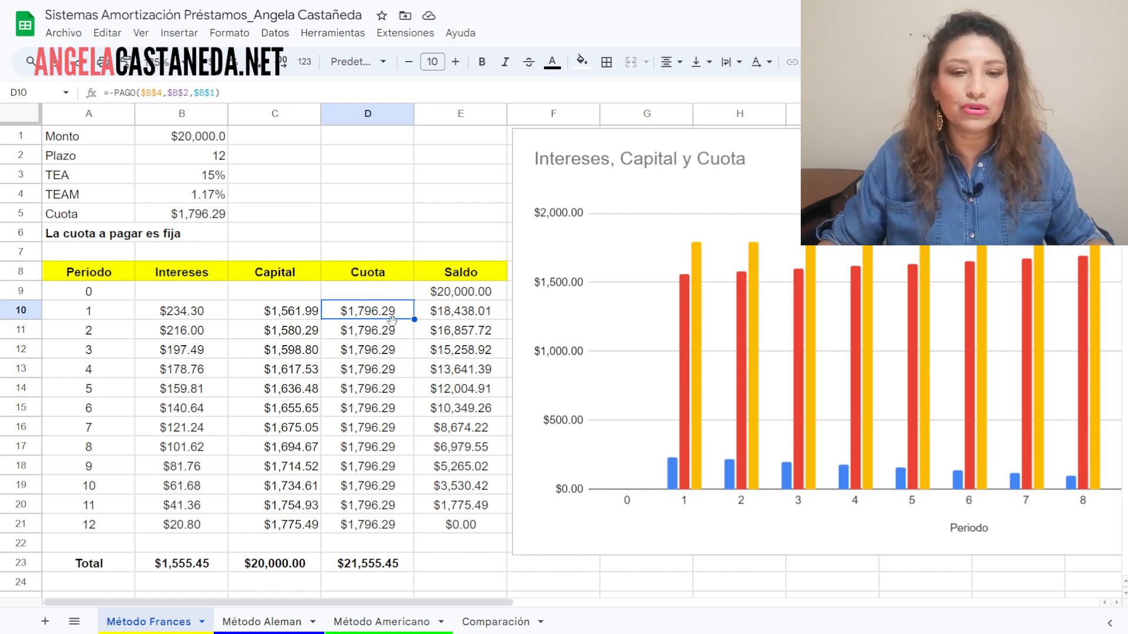
click(229, 619)
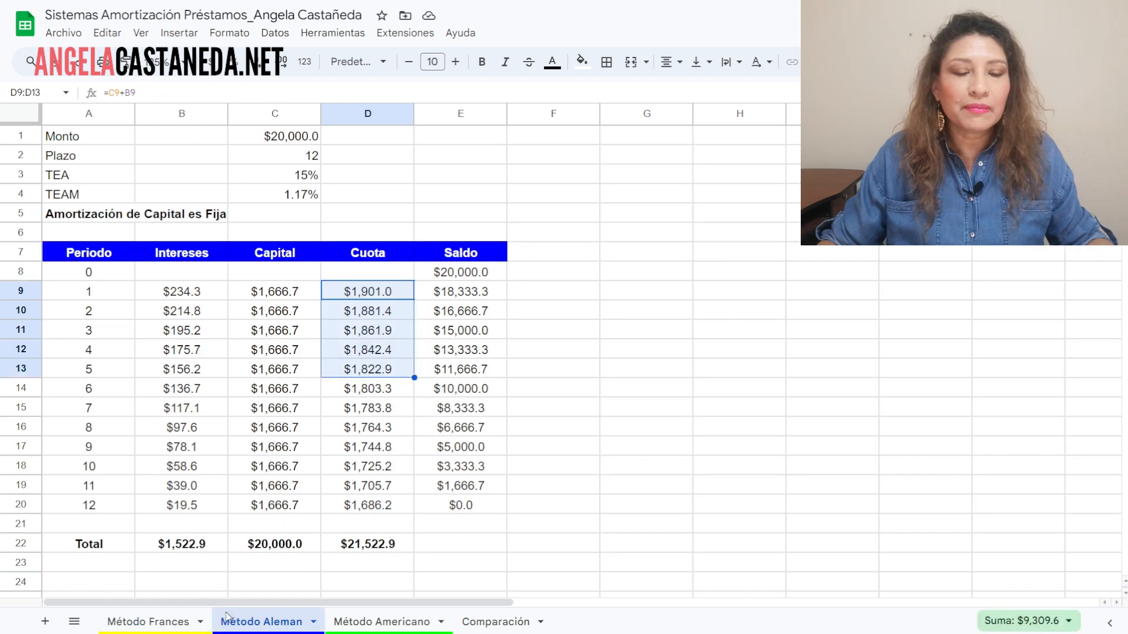
click(383, 306)
click(386, 294)
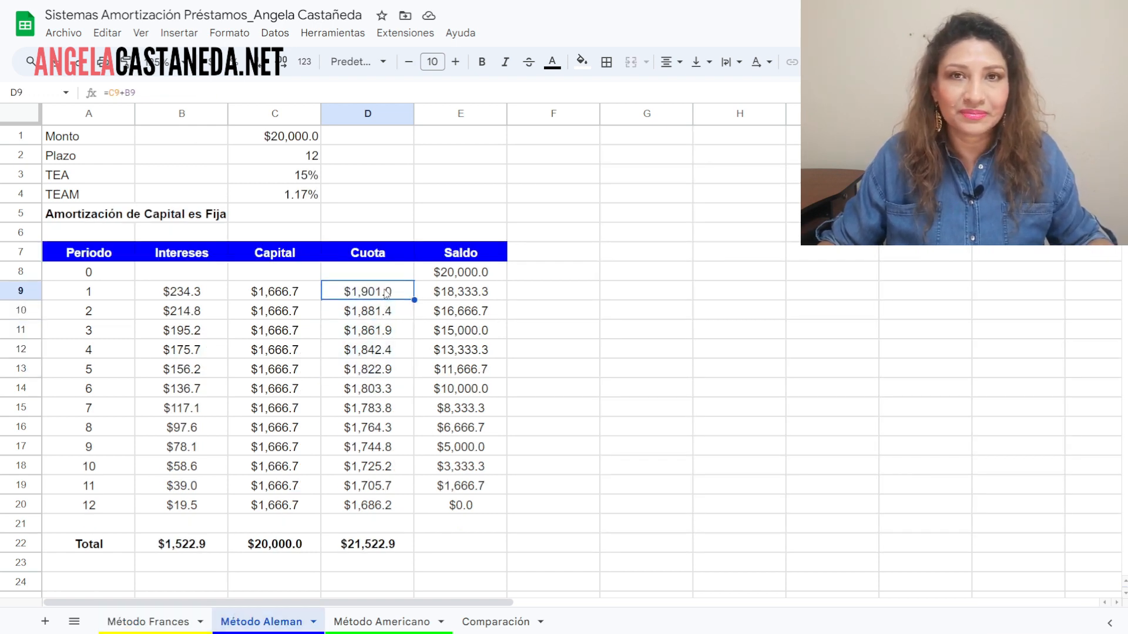
click(392, 311)
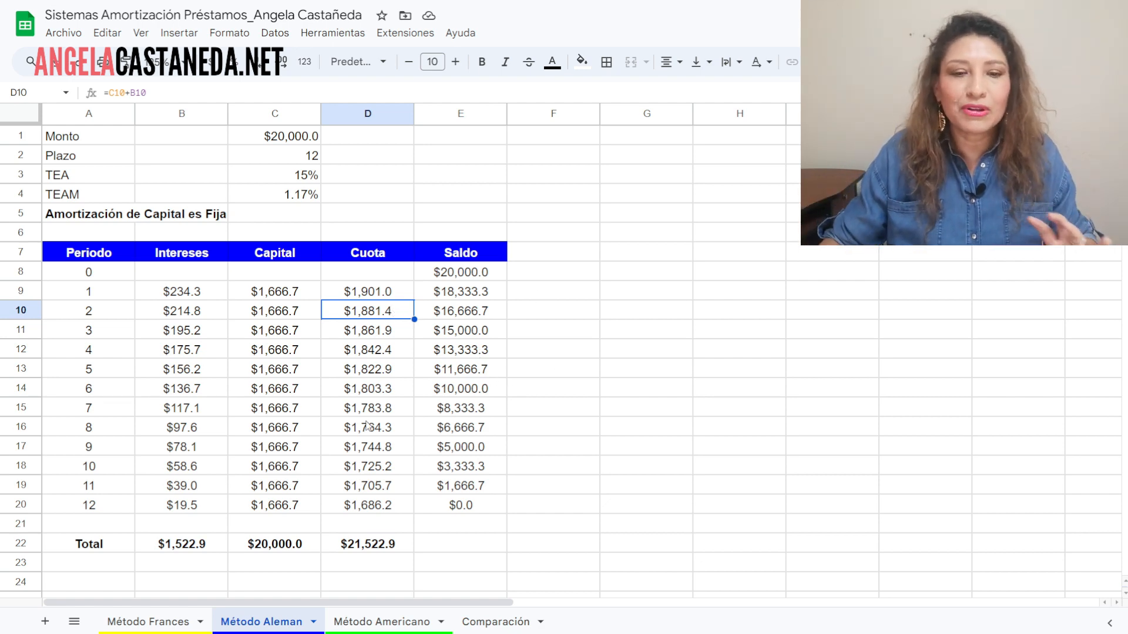
drag(377, 406, 375, 506)
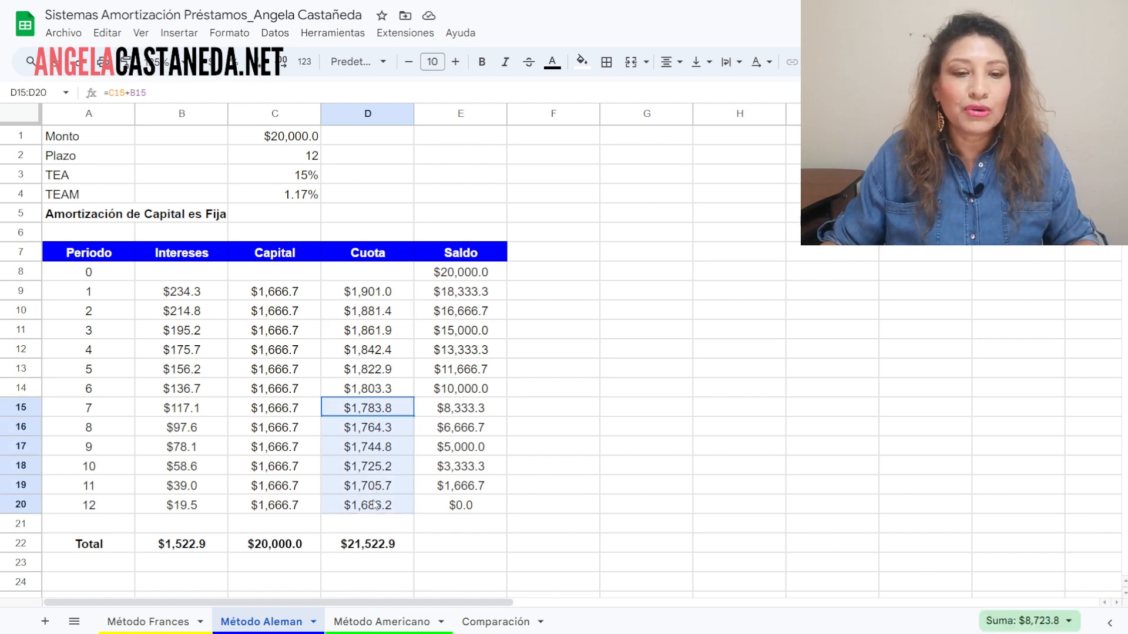
Insert a column chart of Intereses, Capital and Cuota by Periodo from A7:D20 on the Método Aleman sheet
drag(89, 253, 368, 505)
click(229, 33)
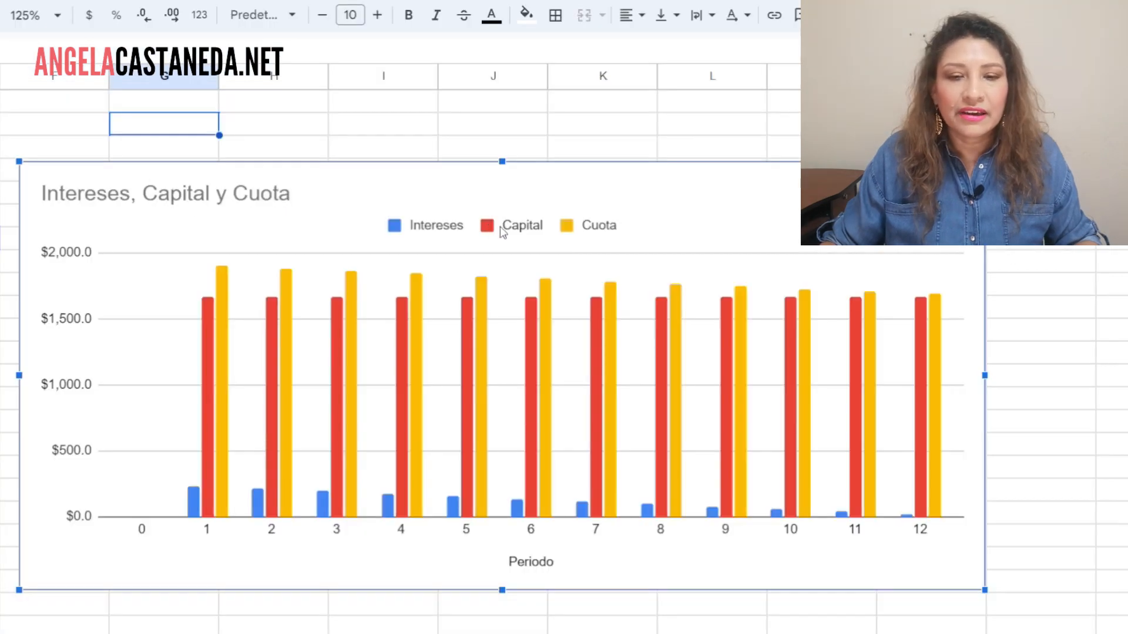
mouse_move(270, 323)
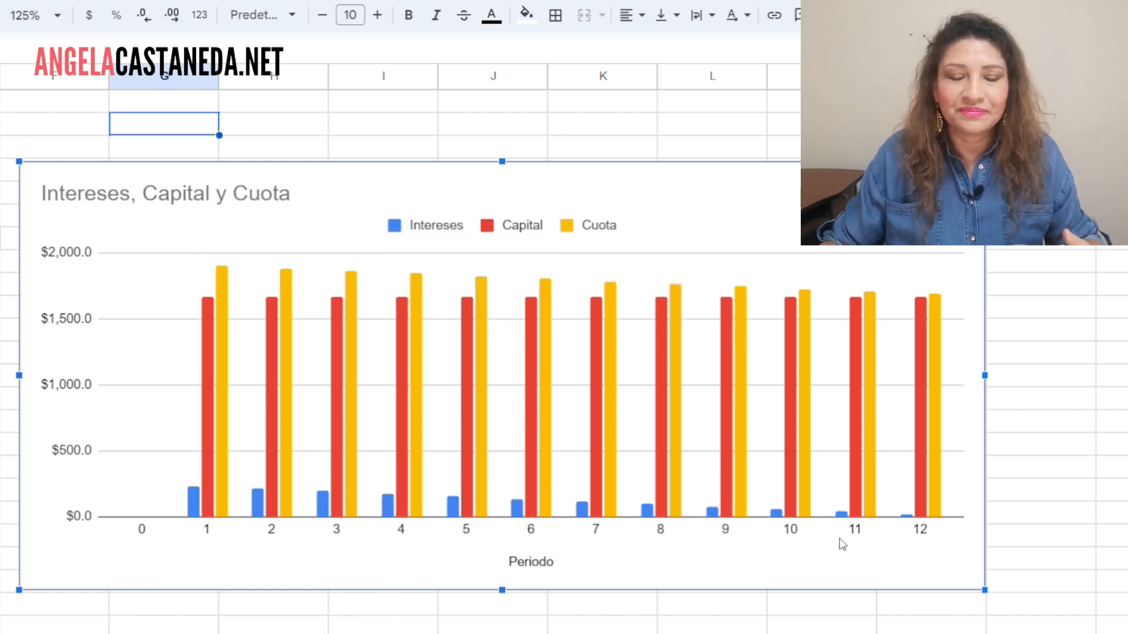
mouse_move(226, 287)
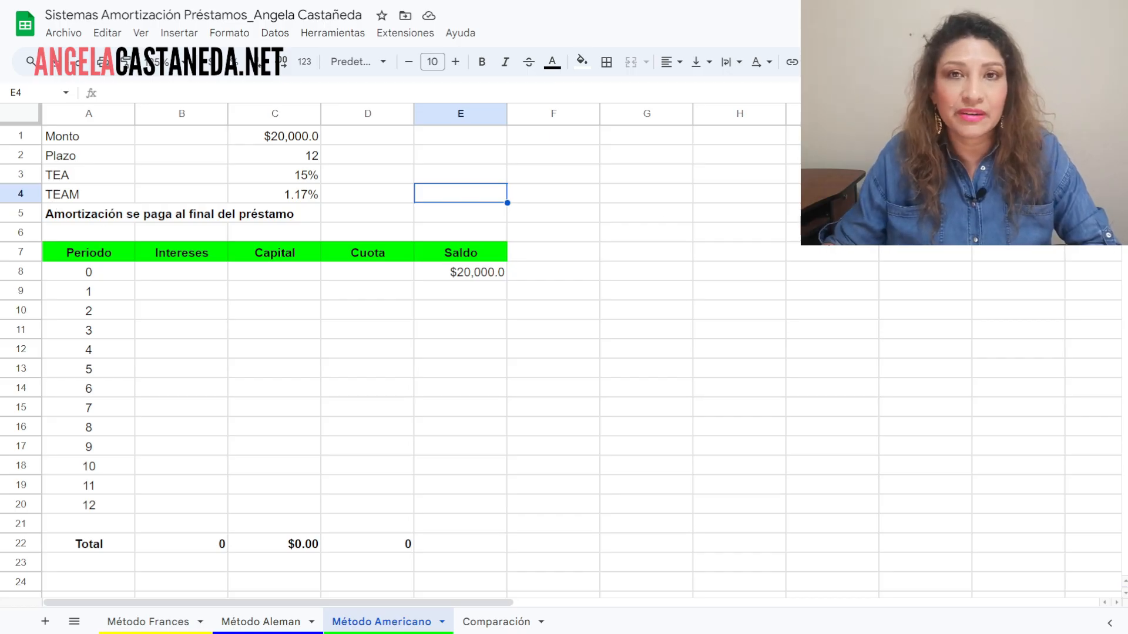
Review the period 12 Capital cell C20 and the empty Intereses column on the Método Americano sheet
click(367, 466)
click(272, 509)
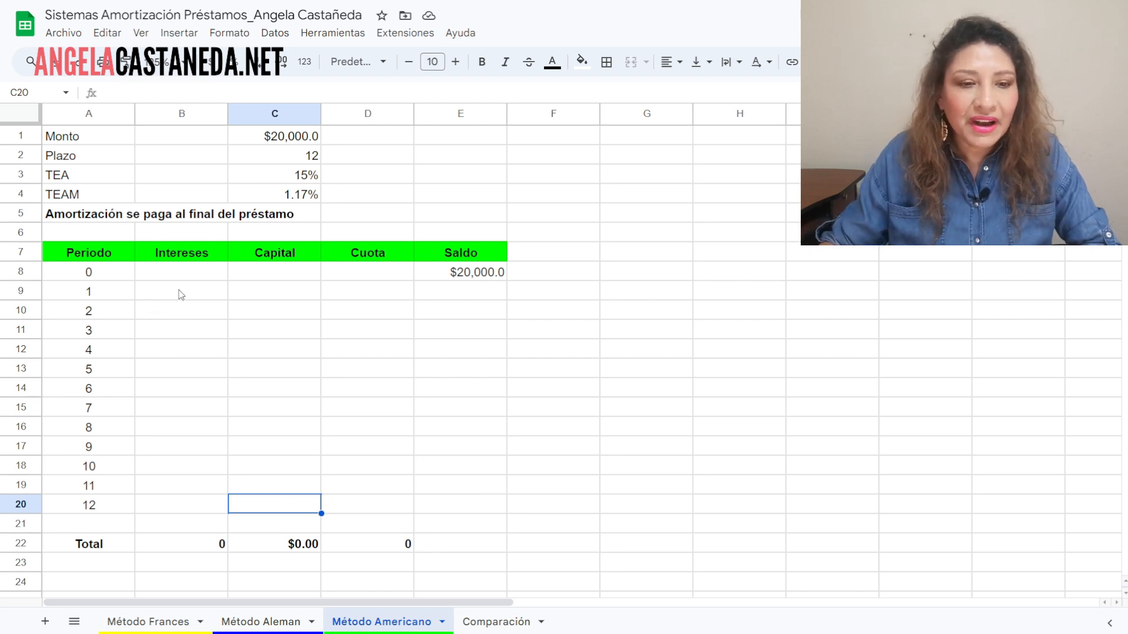
drag(184, 292, 196, 526)
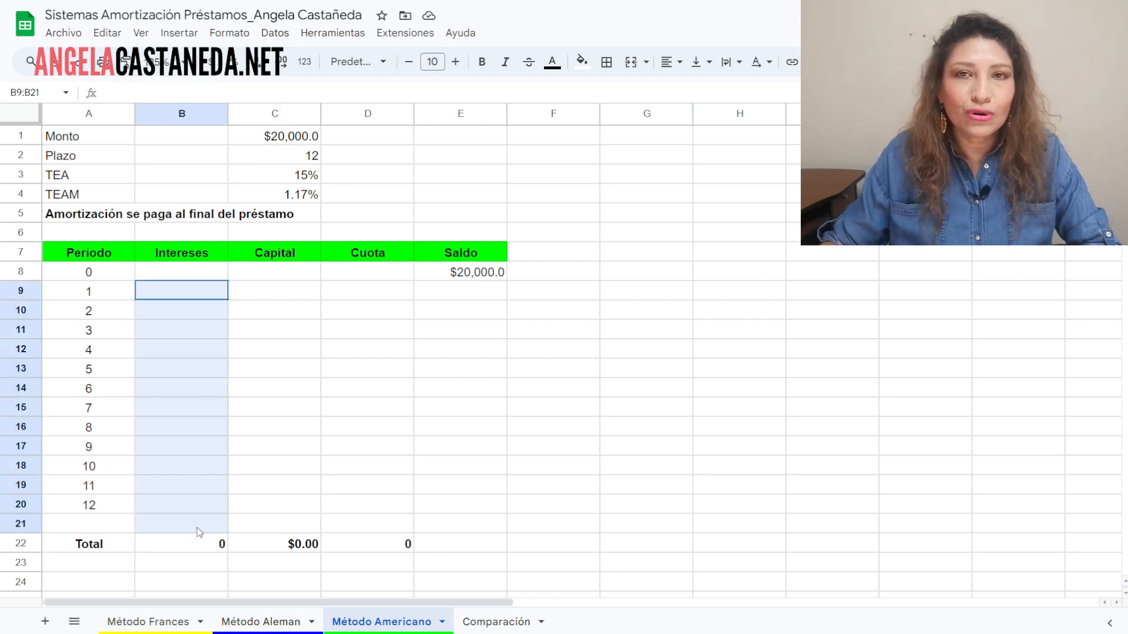
Calculate the period 1 interest in B9 by multiplying the initial balance by the TEAM, with the formula +E8*C4
click(458, 461)
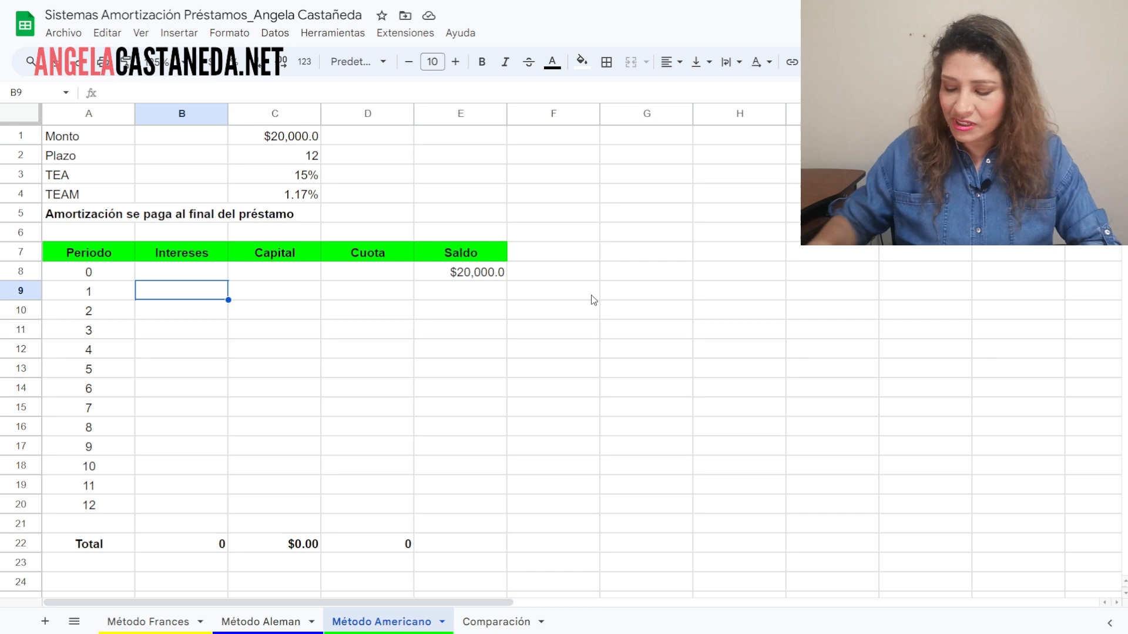
text(+)
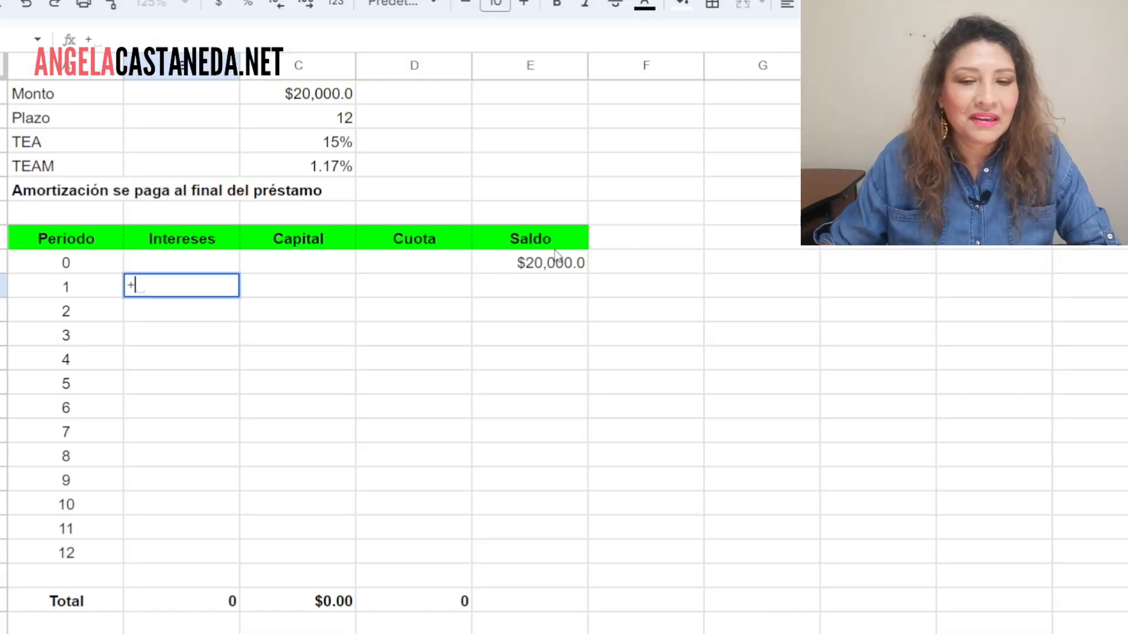
click(523, 271)
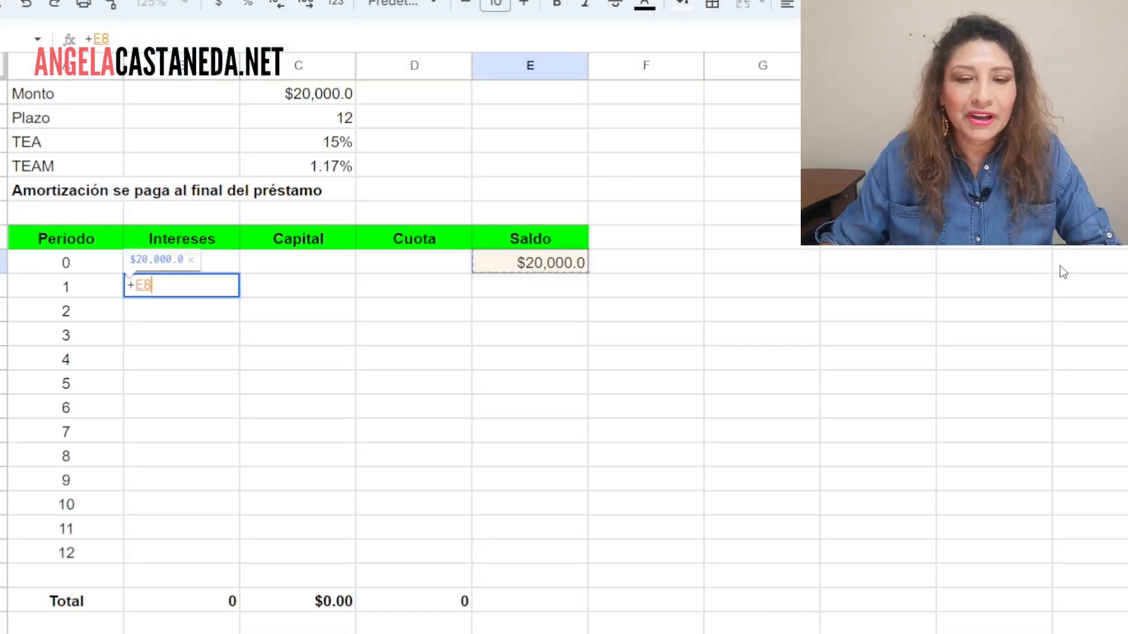
text(*)
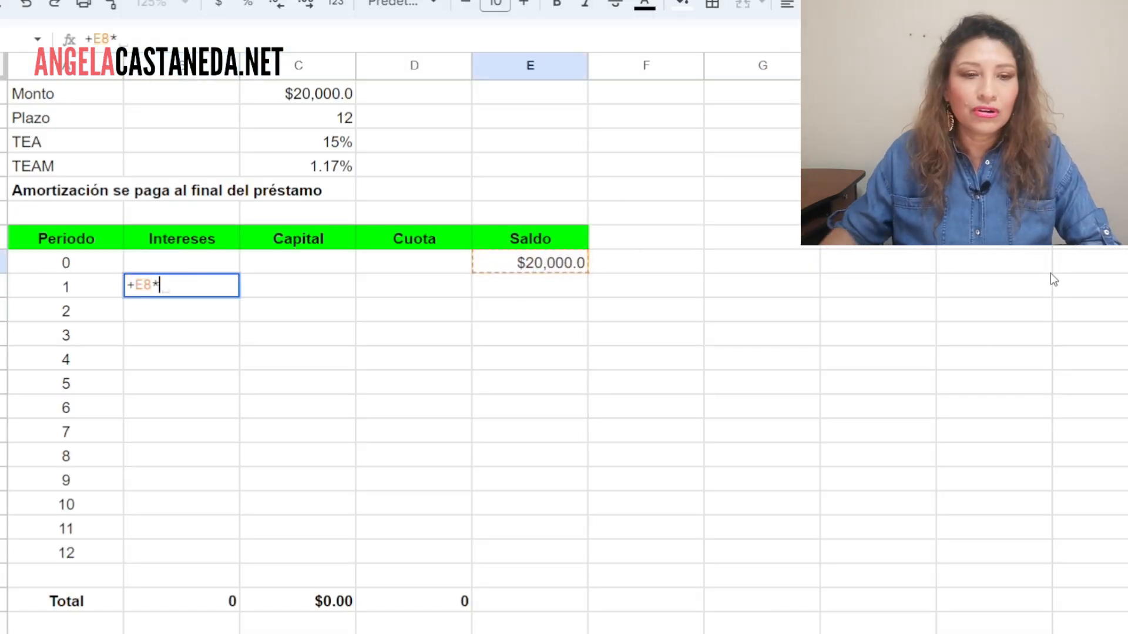
click(303, 169)
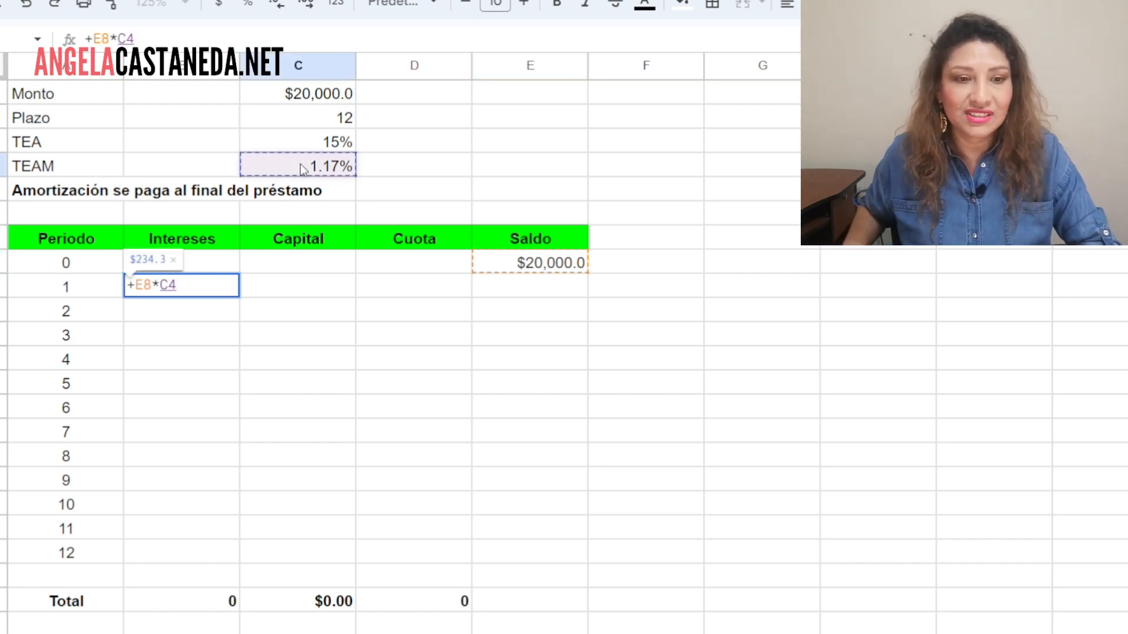
key(Return)
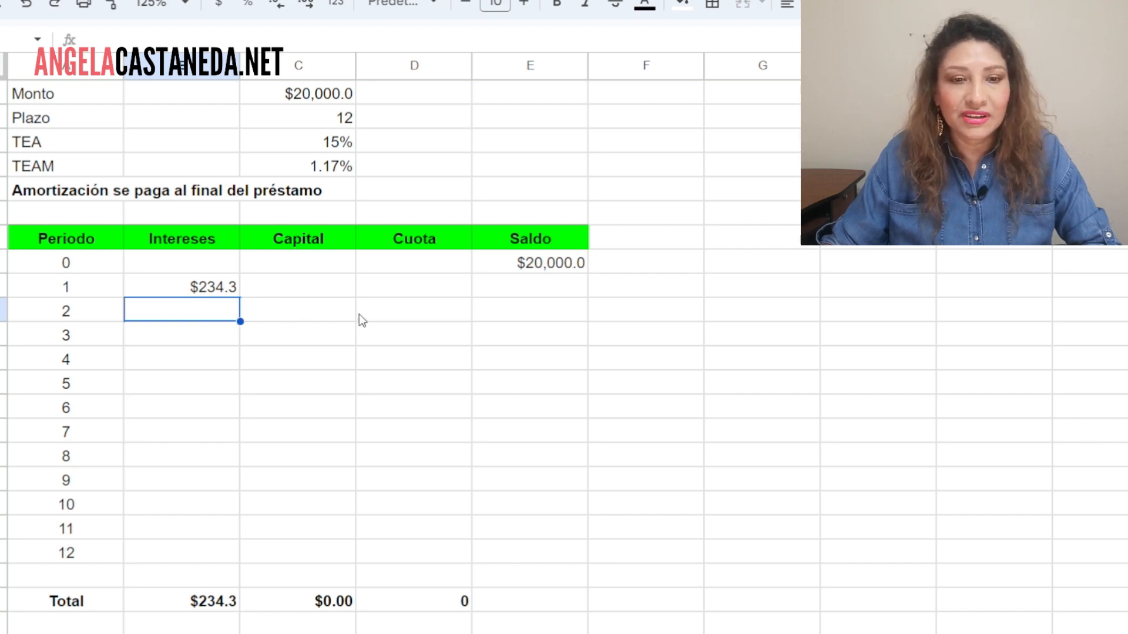
Enter 0 as the period 1 Capital in C9 and calculate the Cuota in D9 with the formula +C9+B9
click(315, 288)
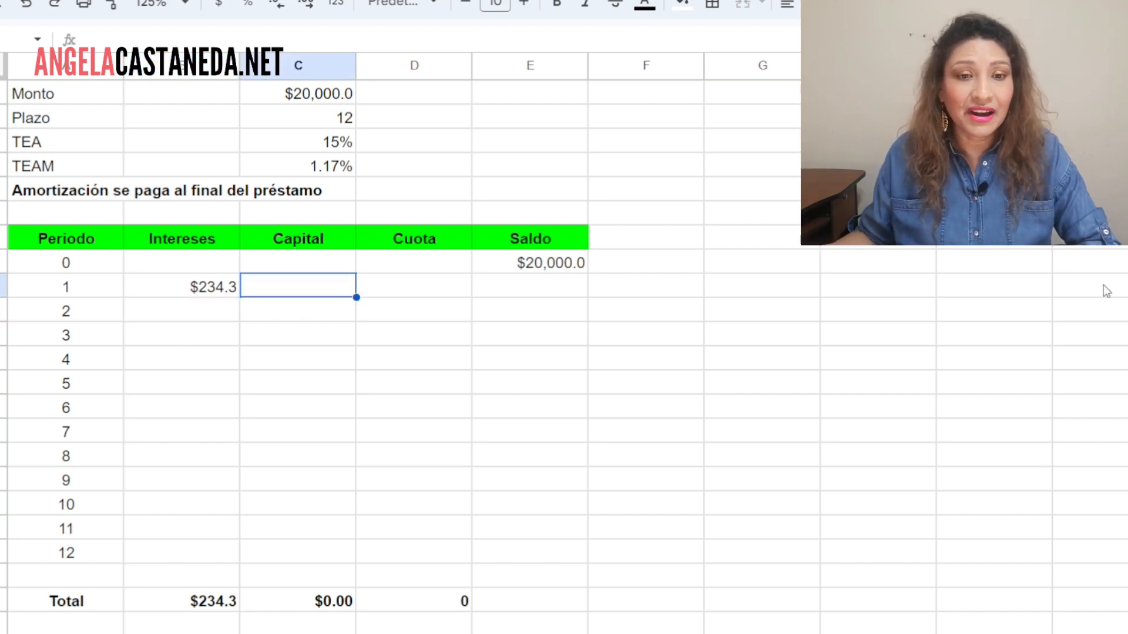
text(0)
key(Return)
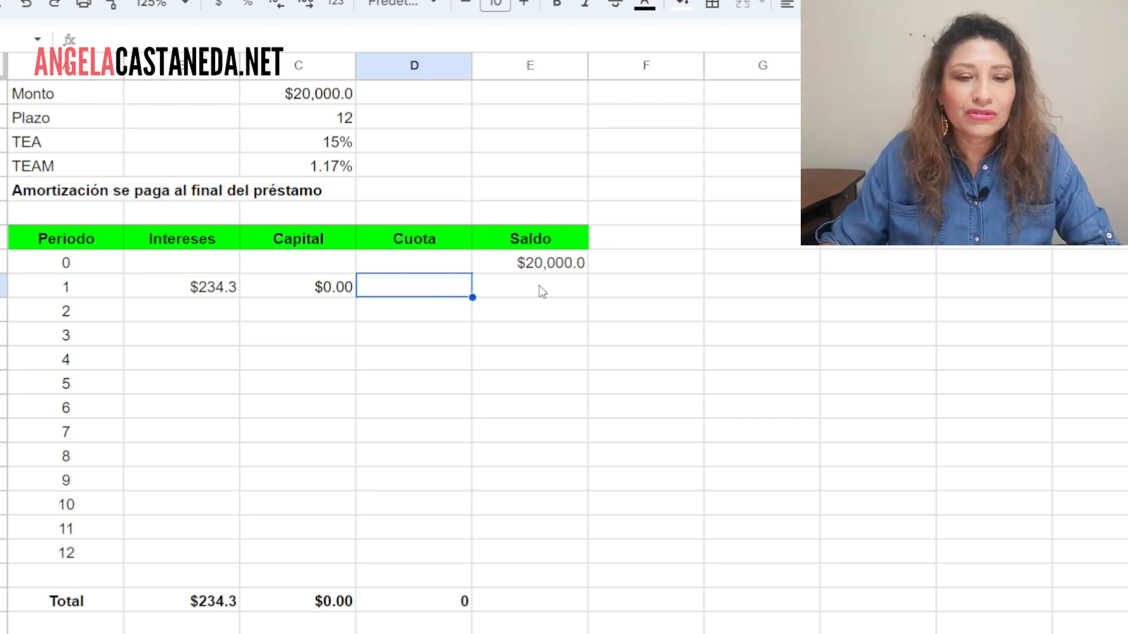
text(+C9+C9)
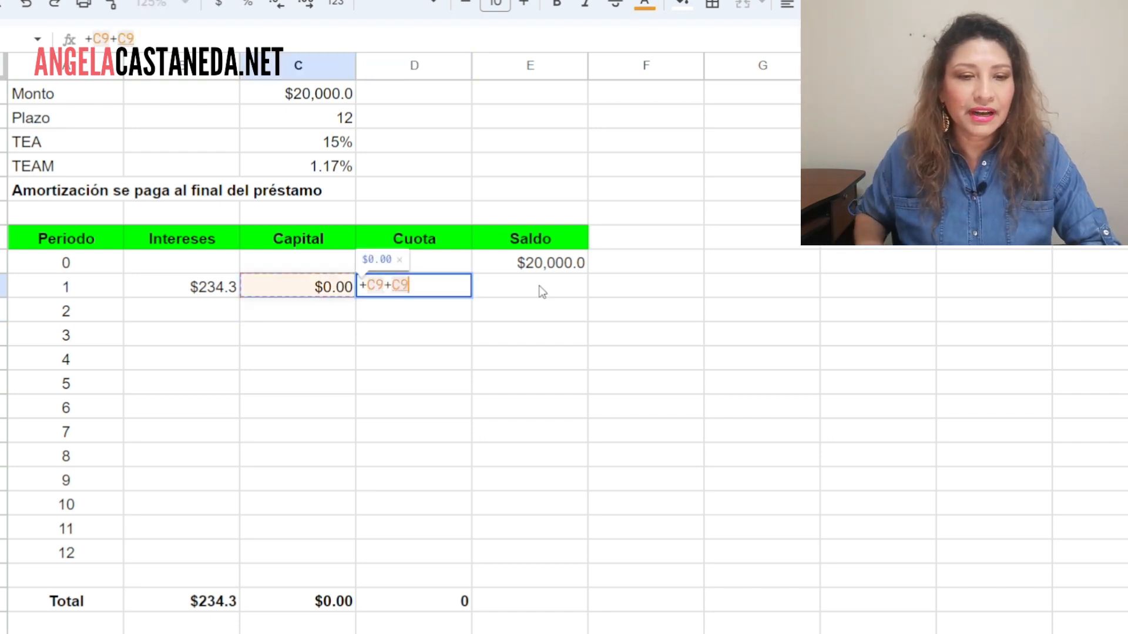
key(Left)
key(Return)
key(Up)
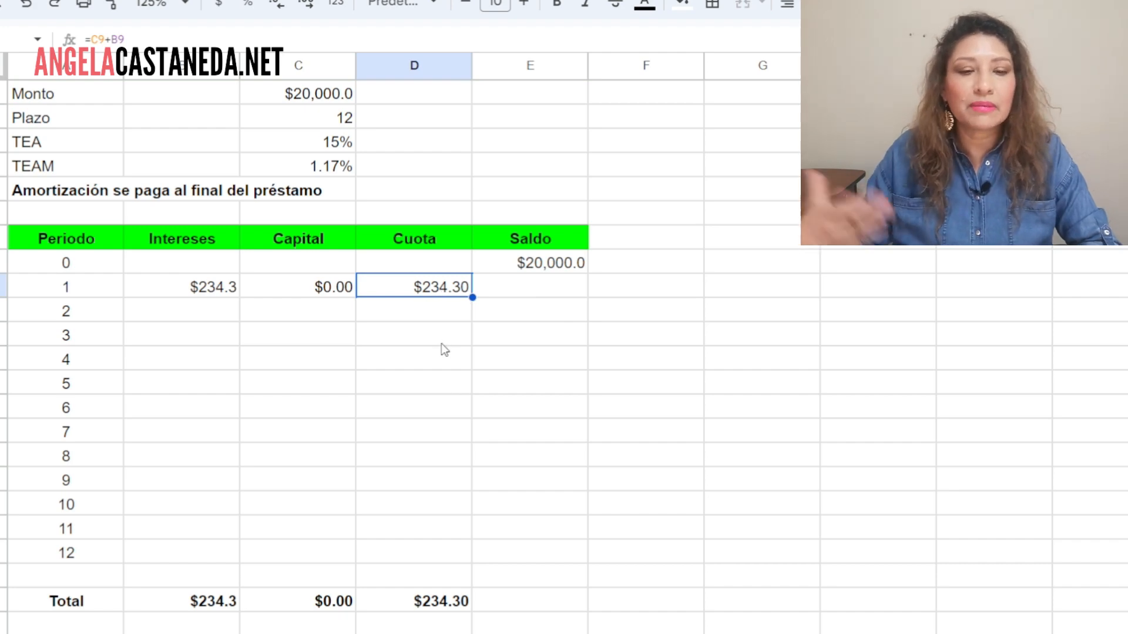
Calculate the period 1 Saldo in E9 by subtracting the period 1 capital from the initial balance, with the formula +E8-C9
click(208, 288)
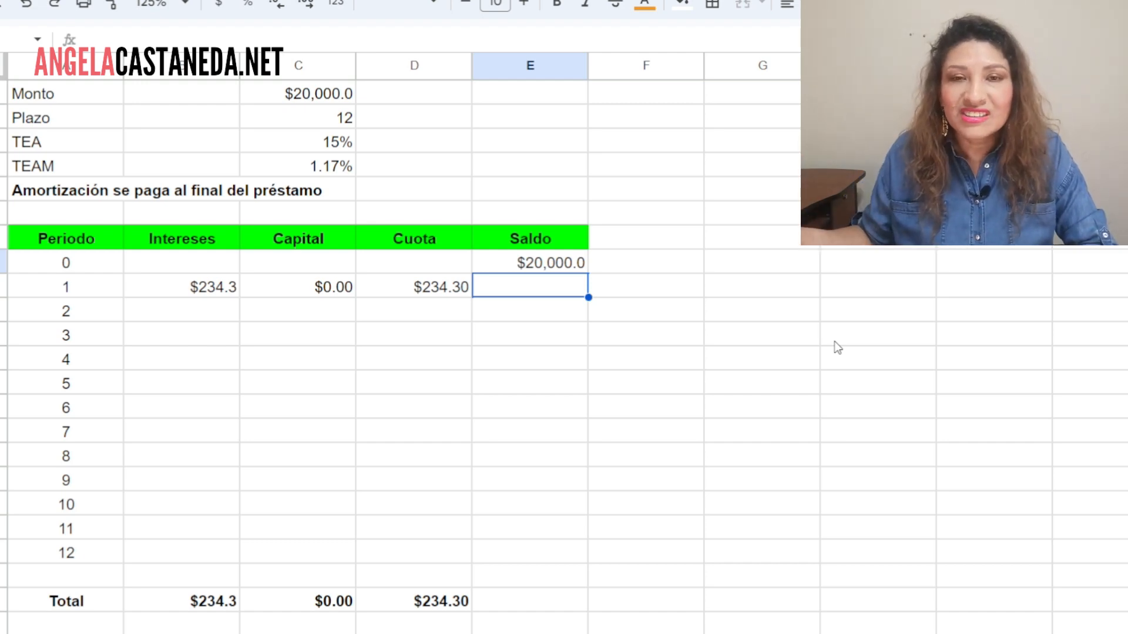
text(+E8-)
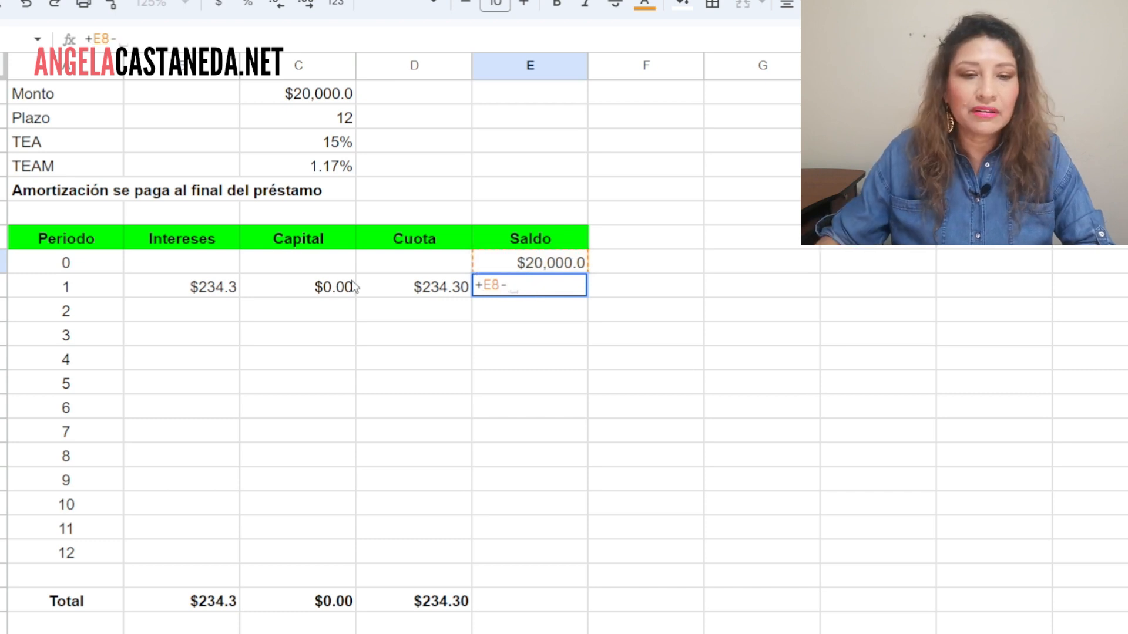
click(295, 288)
key(Return)
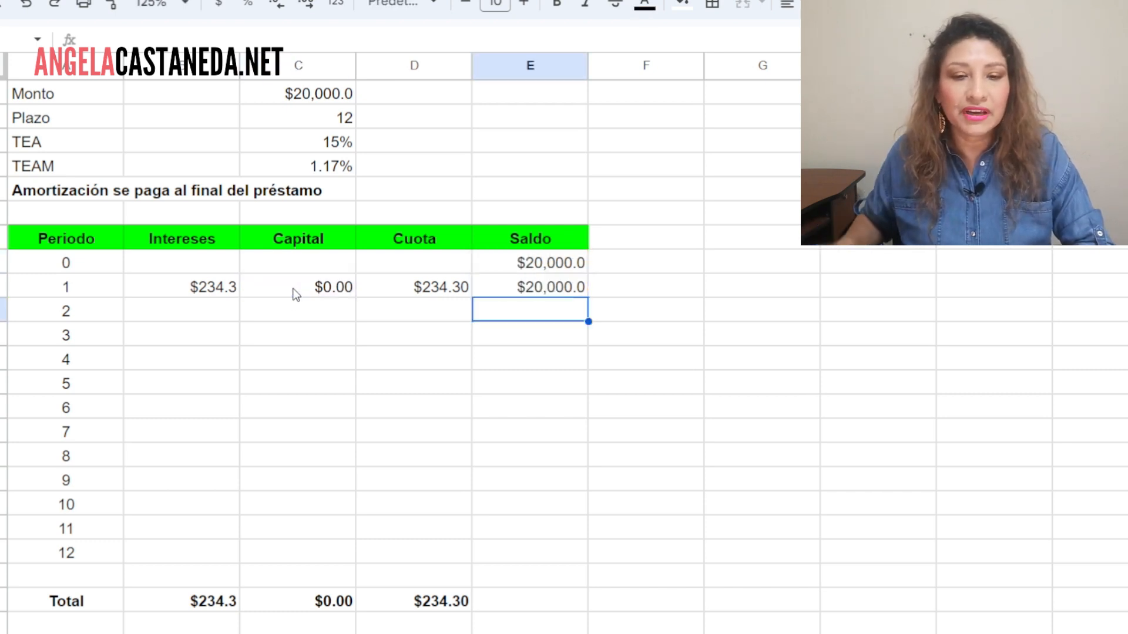
Calculate the period 2 interest in B10 from the TEAM and the period 1 balance, with the formula +C4*E9
key(Left)
key(Left)
key(Left)
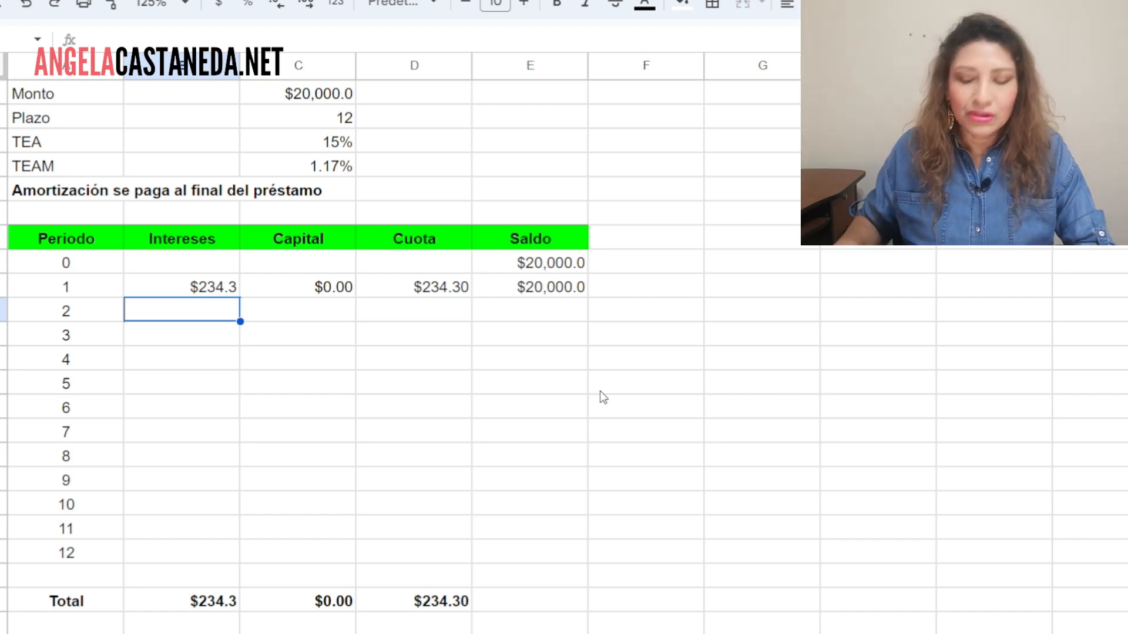
text(+)
click(299, 167)
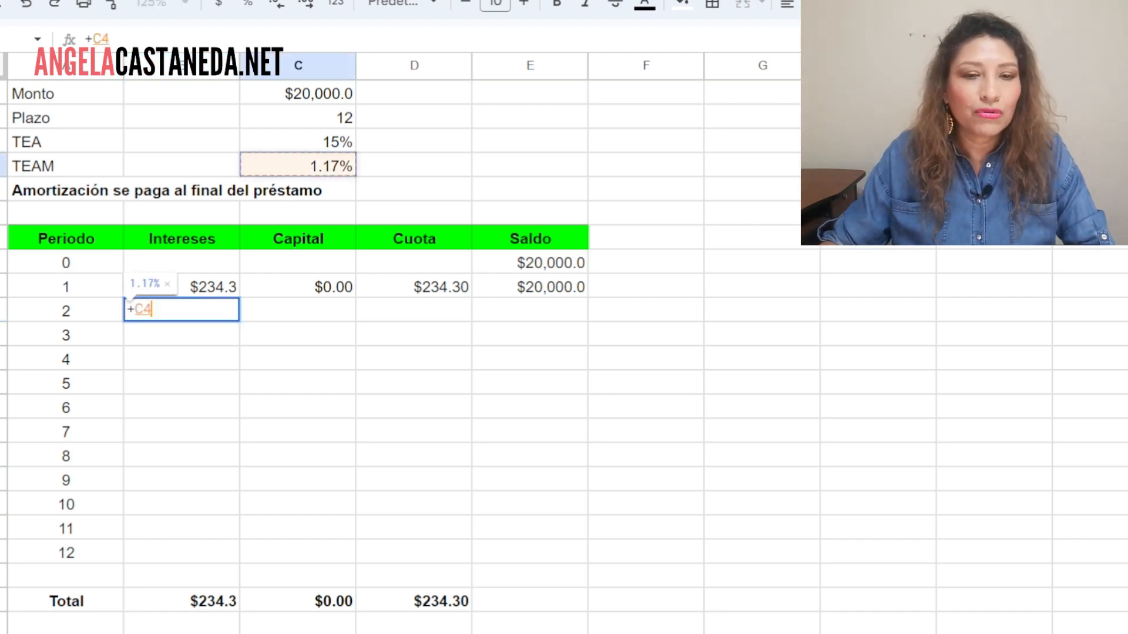
text(*)
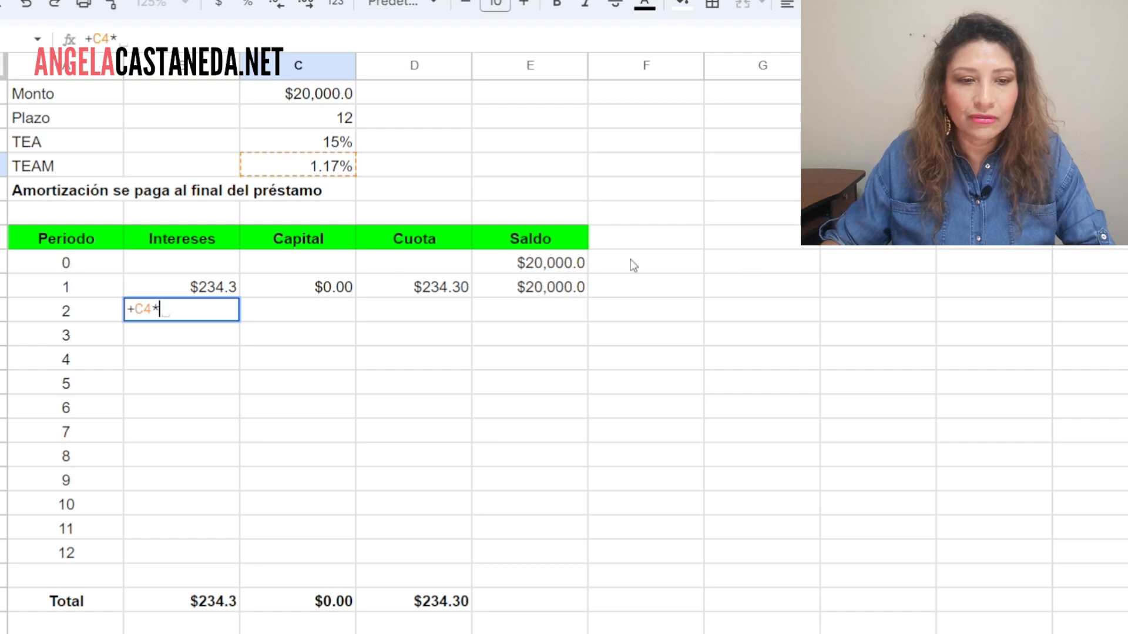
click(527, 311)
click(542, 291)
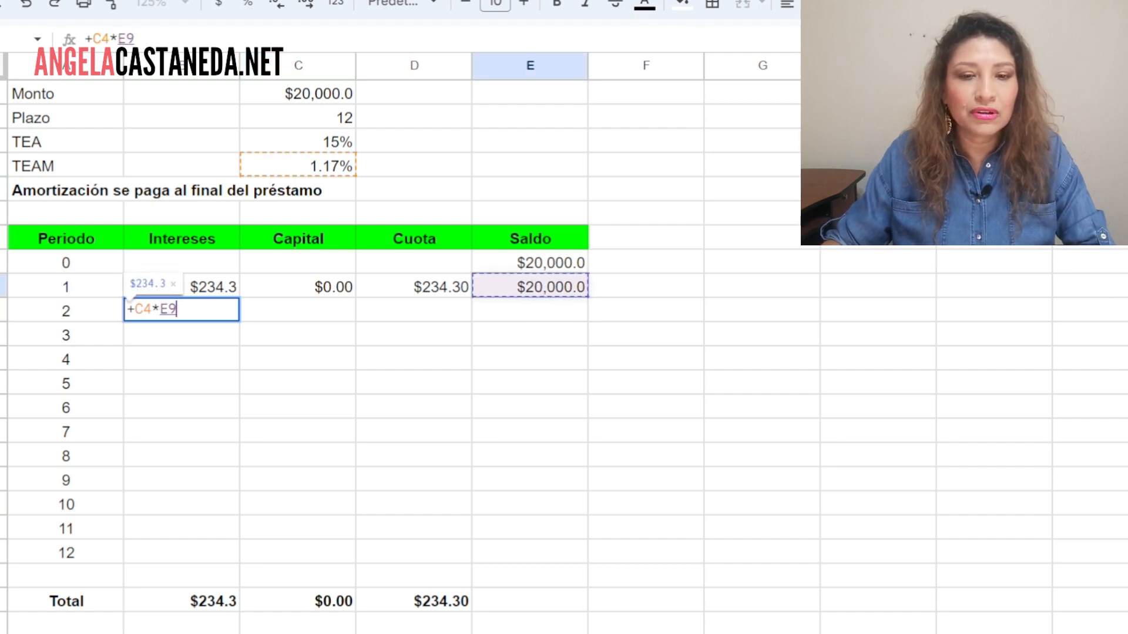
key(Return)
Enter 0 as the period 2 Capital in C10
click(344, 316)
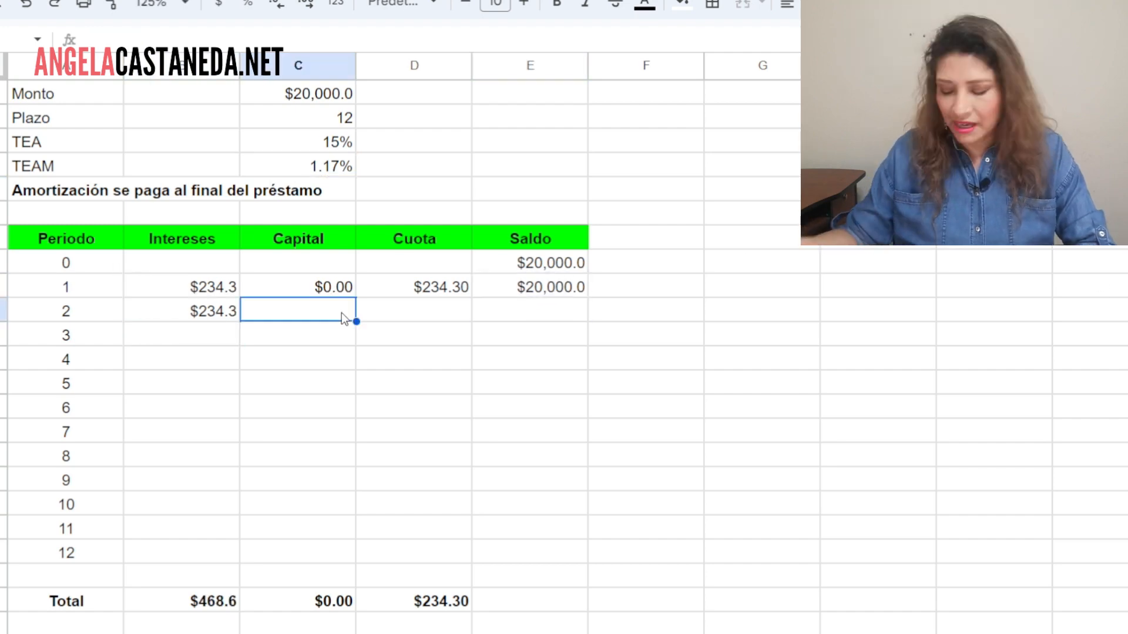
text(0)
key(Return)
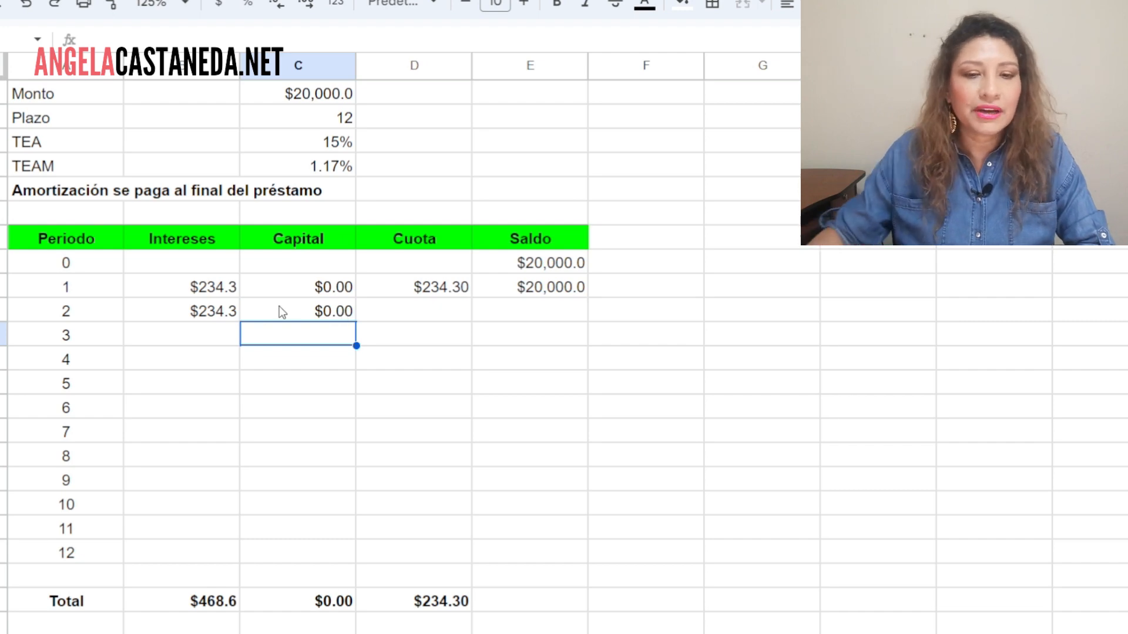
Calculate the period 2 Cuota in D10 by adding its capital and interest, with the formula +C10+B10
click(413, 312)
text(+)
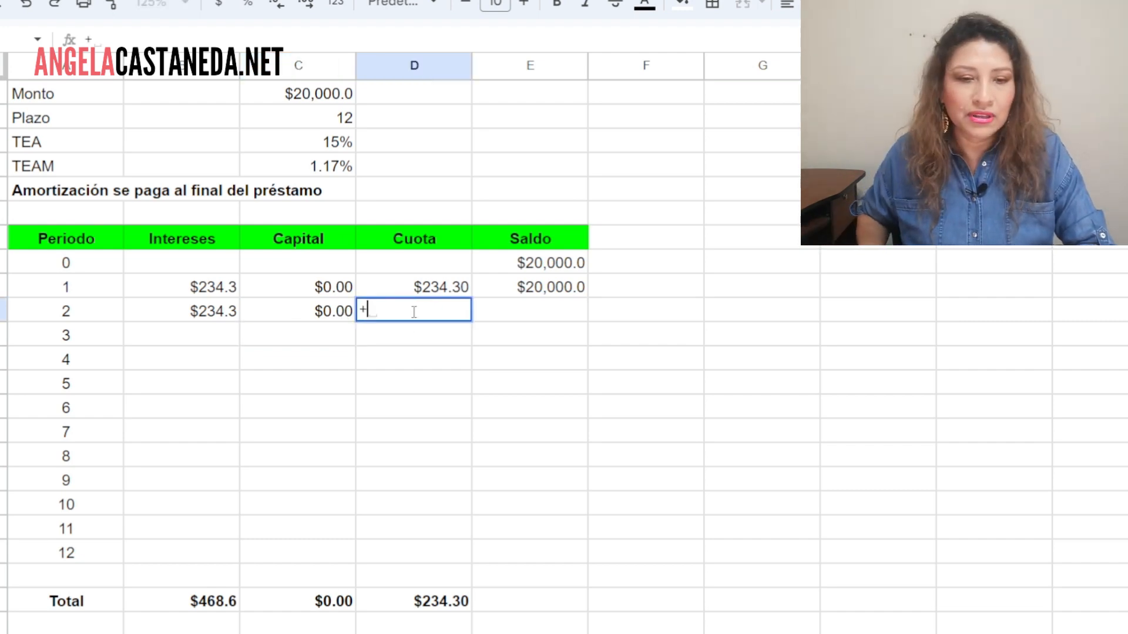
key(Left)
text(+)
key(Left)
key(Left)
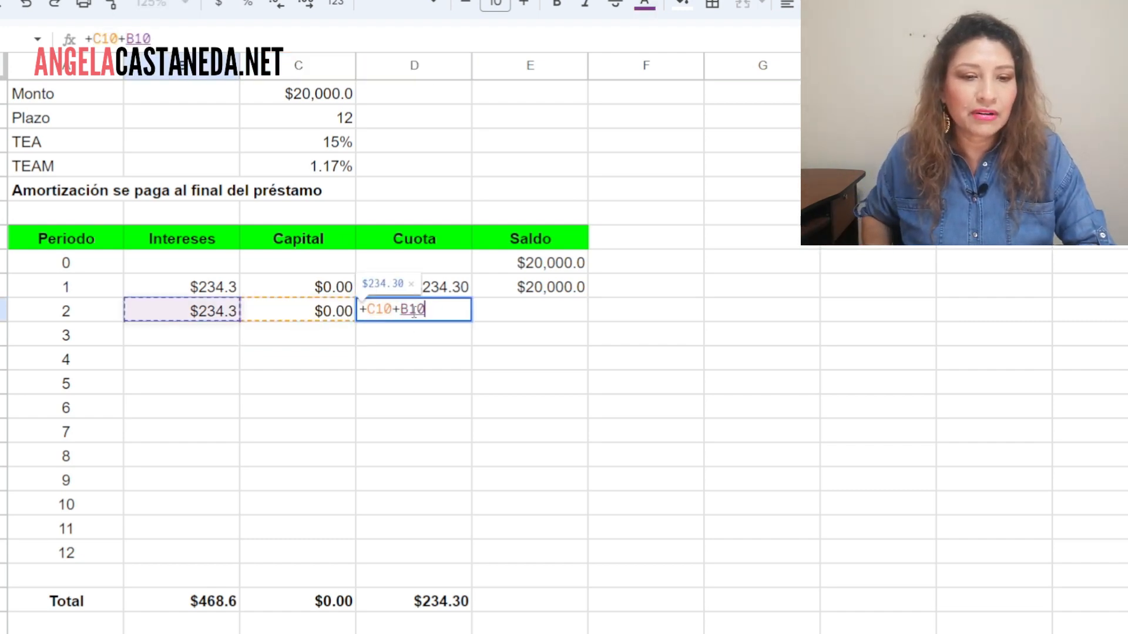
key(Return)
Calculate the period 2 Saldo in E10 by subtracting the period 2 capital from the previous balance, with the formula +E9-C10
click(530, 313)
text(+)
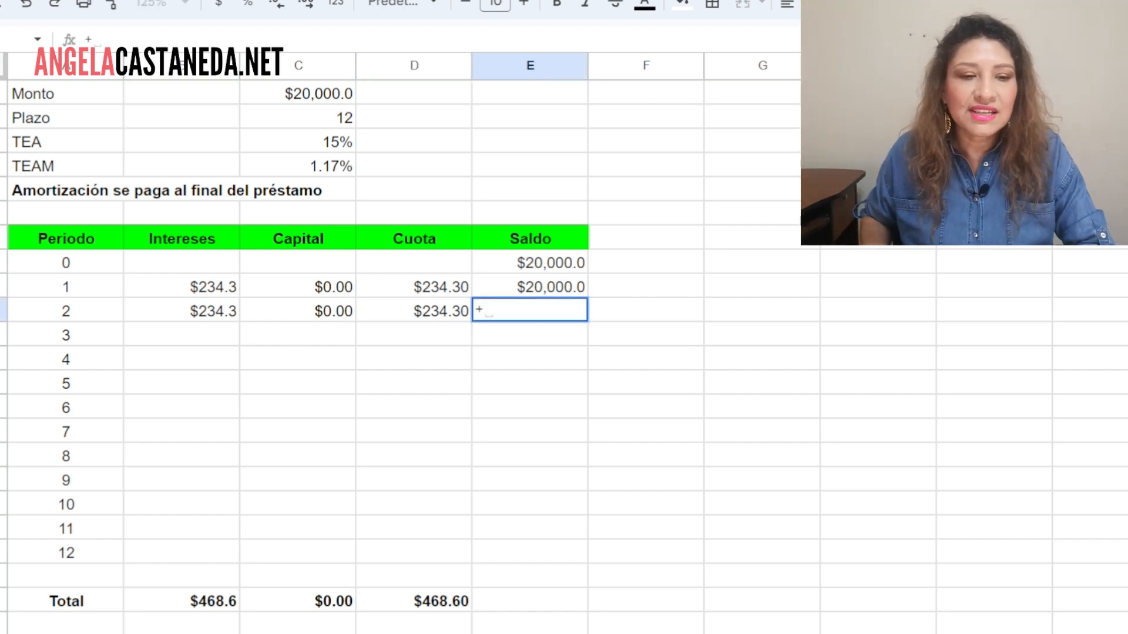
key(Up)
text(-)
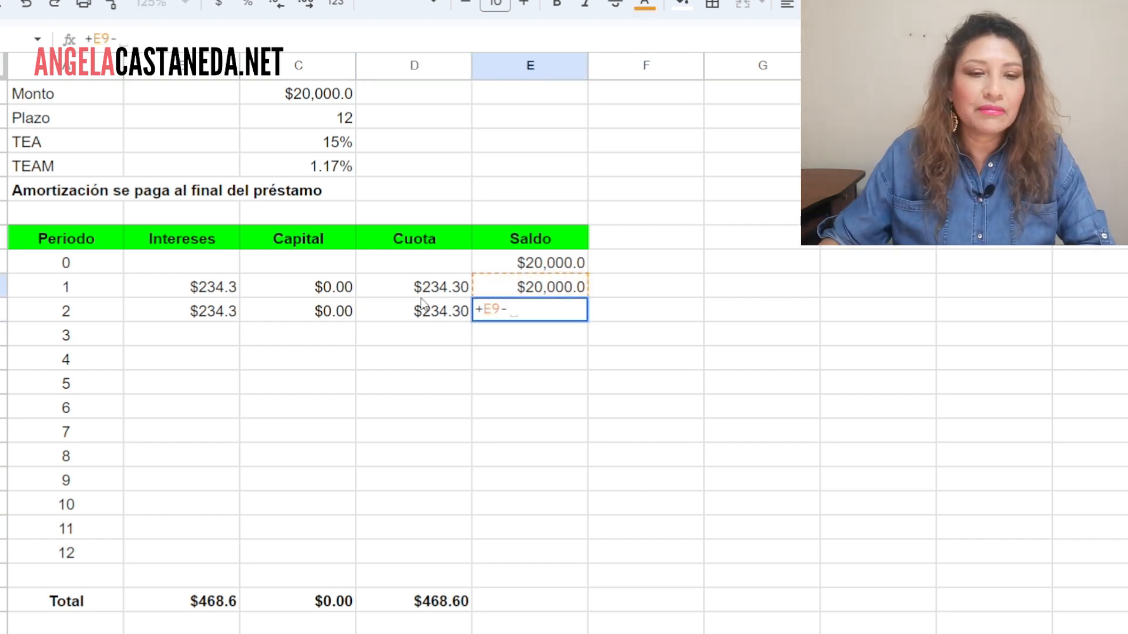
click(315, 312)
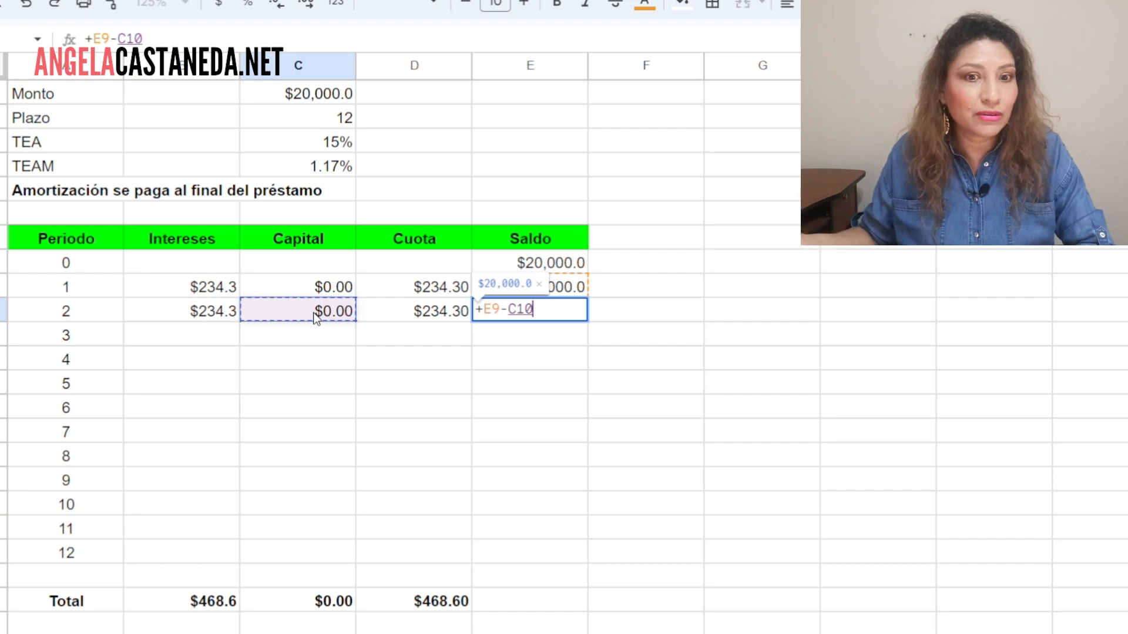
key(Return)
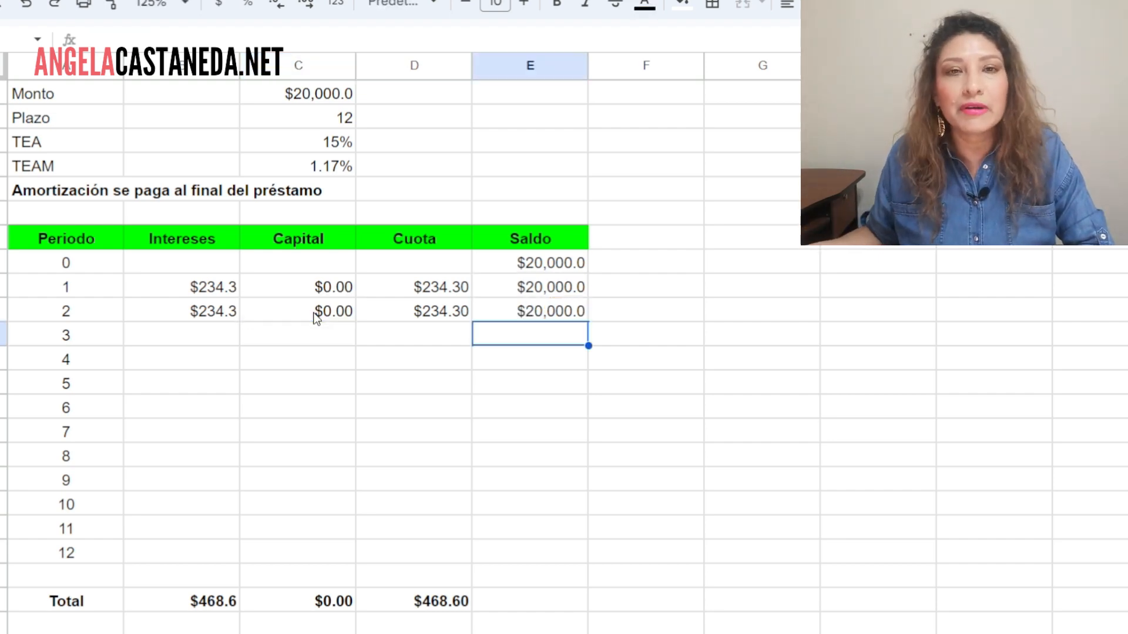
Make the TEAM reference absolute in the period 2 interest formula in B10, giving =$C$4*E9
click(154, 310)
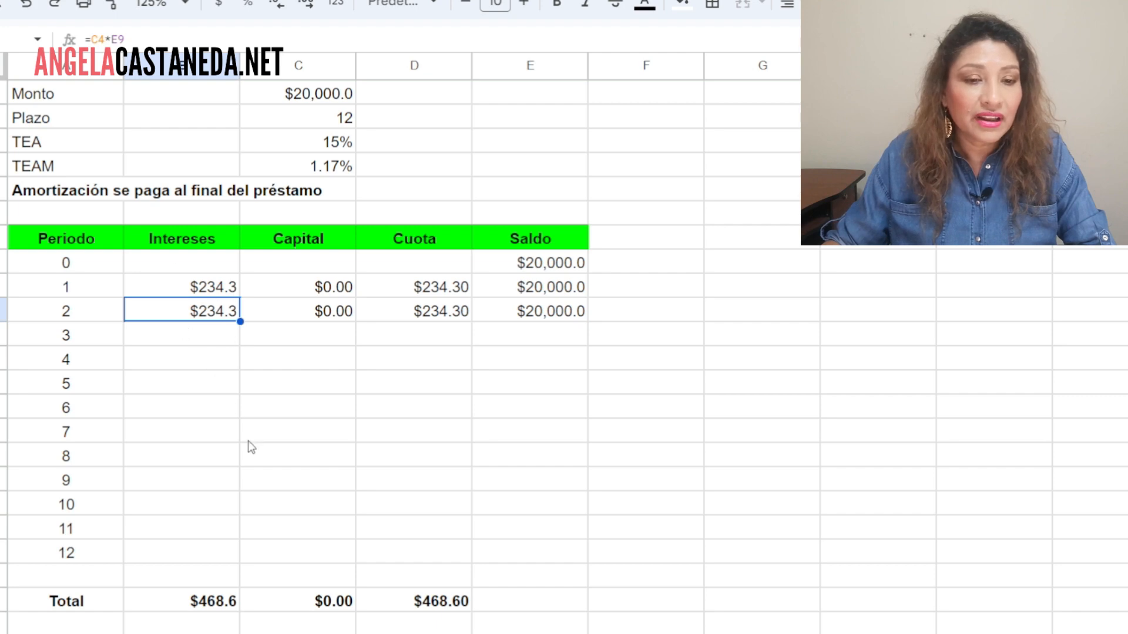
click(94, 39)
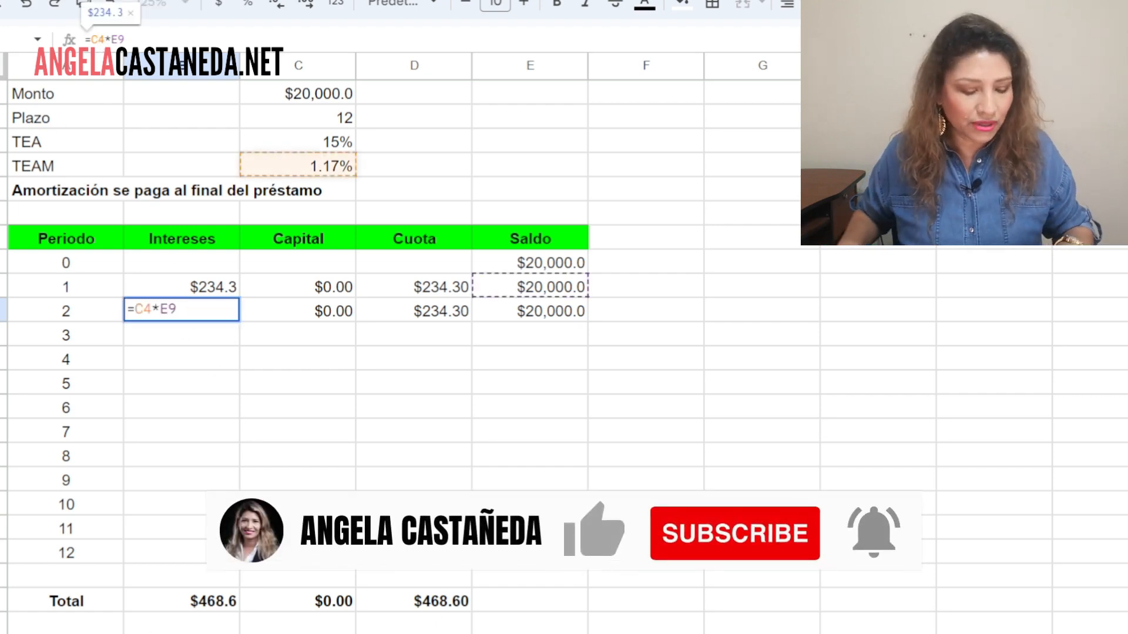
key(F4)
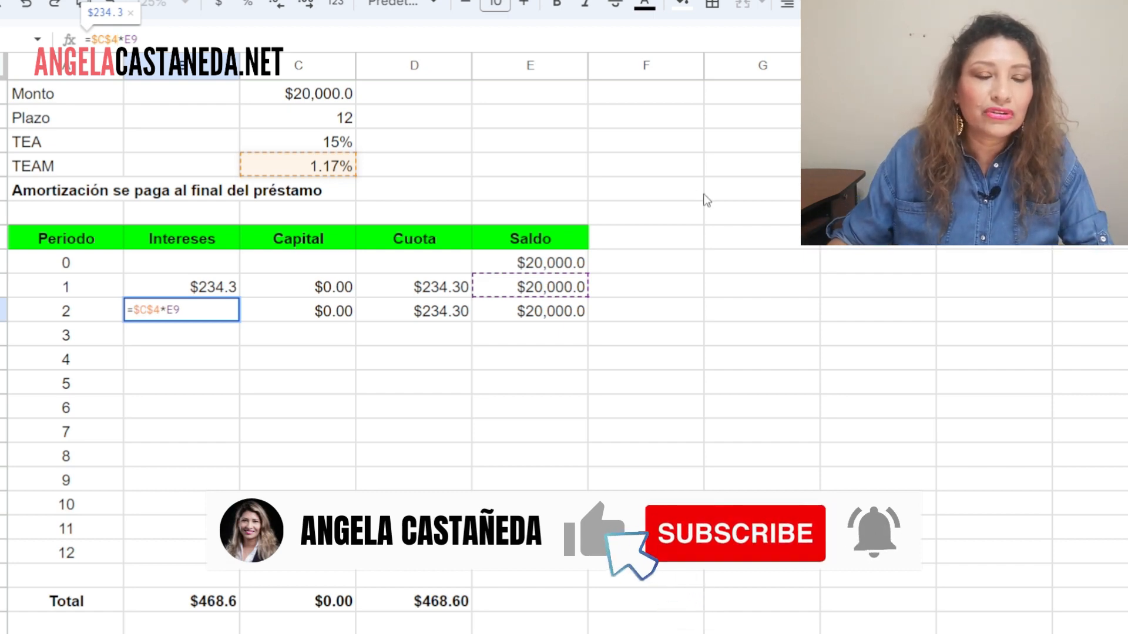
key(Return)
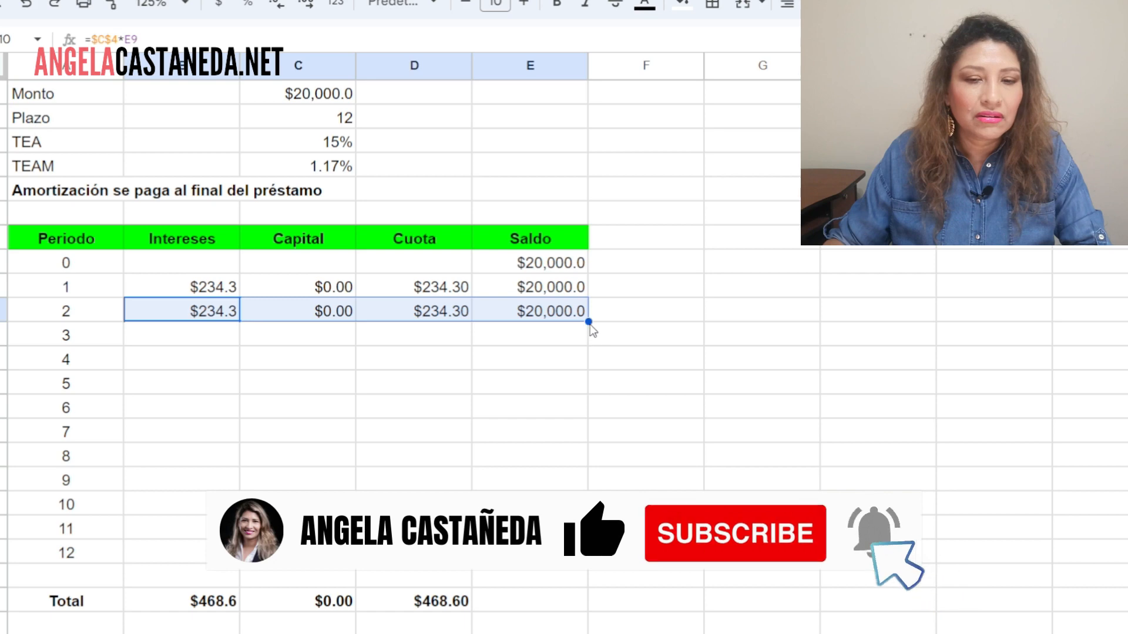
Fill the period 2 row, B10:E10, down through period 12 and check the resulting Saldo column
drag(588, 321, 588, 551)
click(816, 413)
click(552, 263)
drag(569, 302, 560, 550)
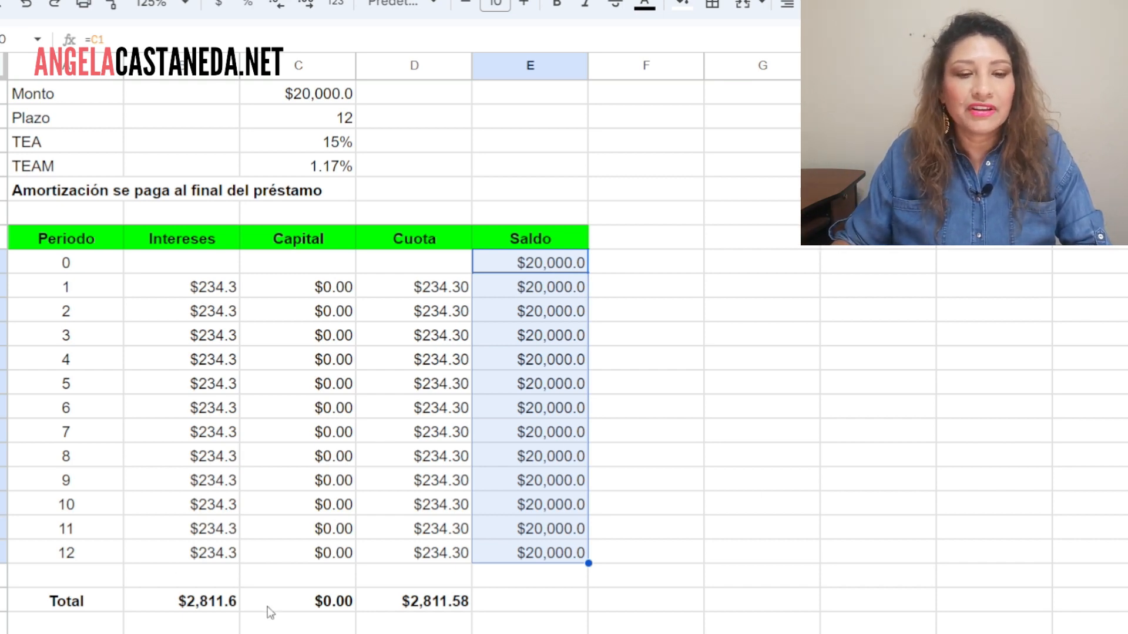
Set the period 12 Capital in C20 to 20000
click(334, 555)
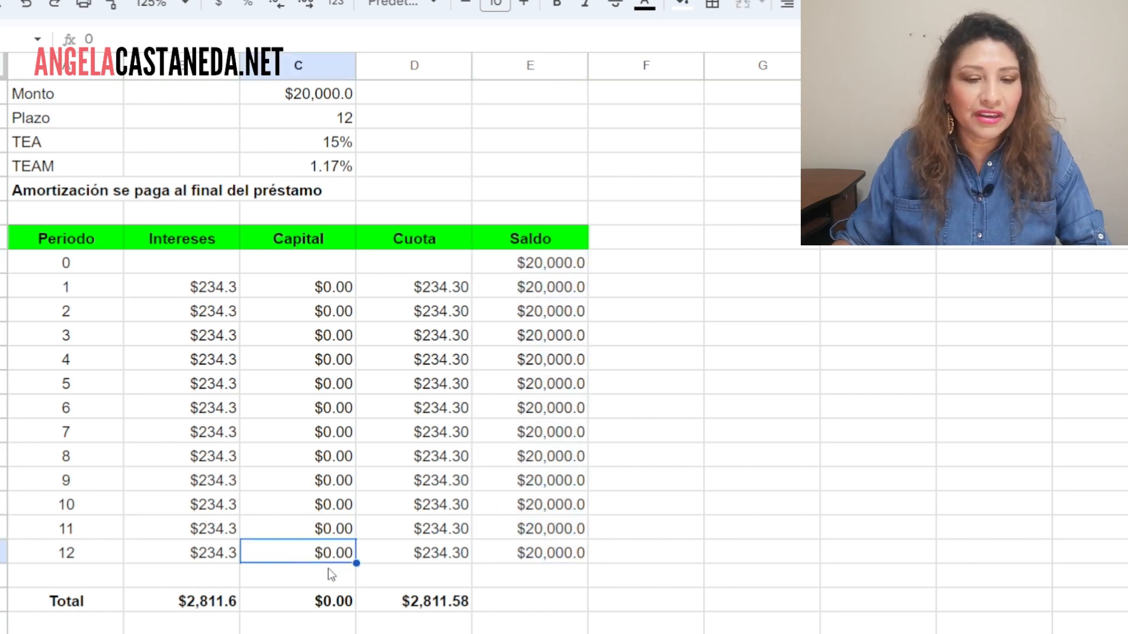
text(20000)
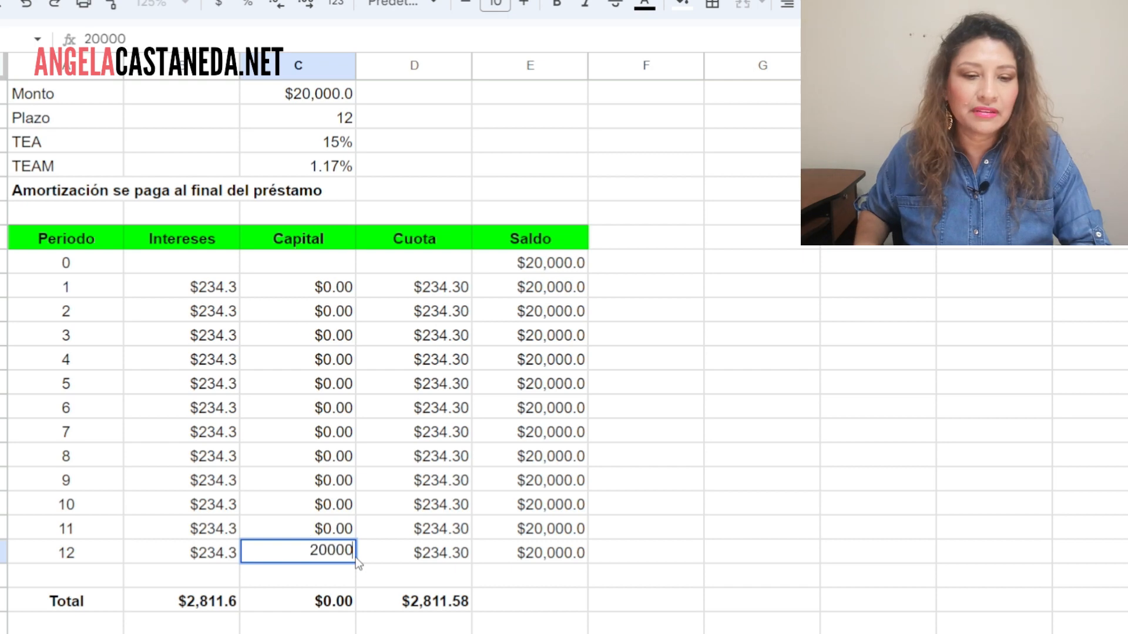
key(Return)
click(715, 344)
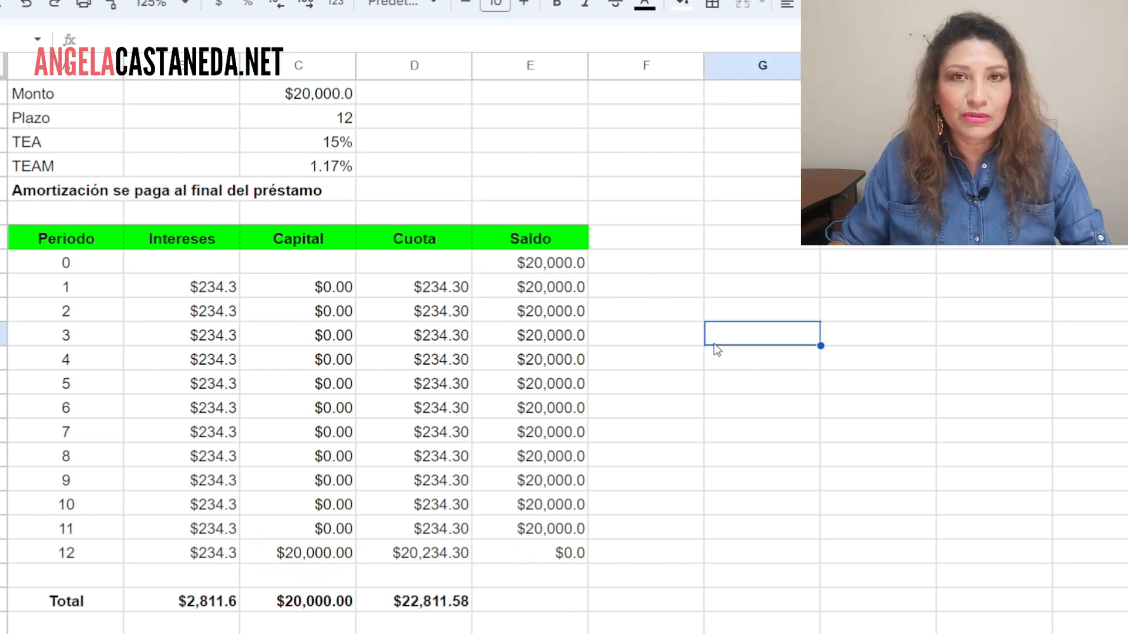
Examine the Intereses, Capital and Cuota columns across the periods, and the formula behind the period 12 Cuota
drag(211, 285, 200, 557)
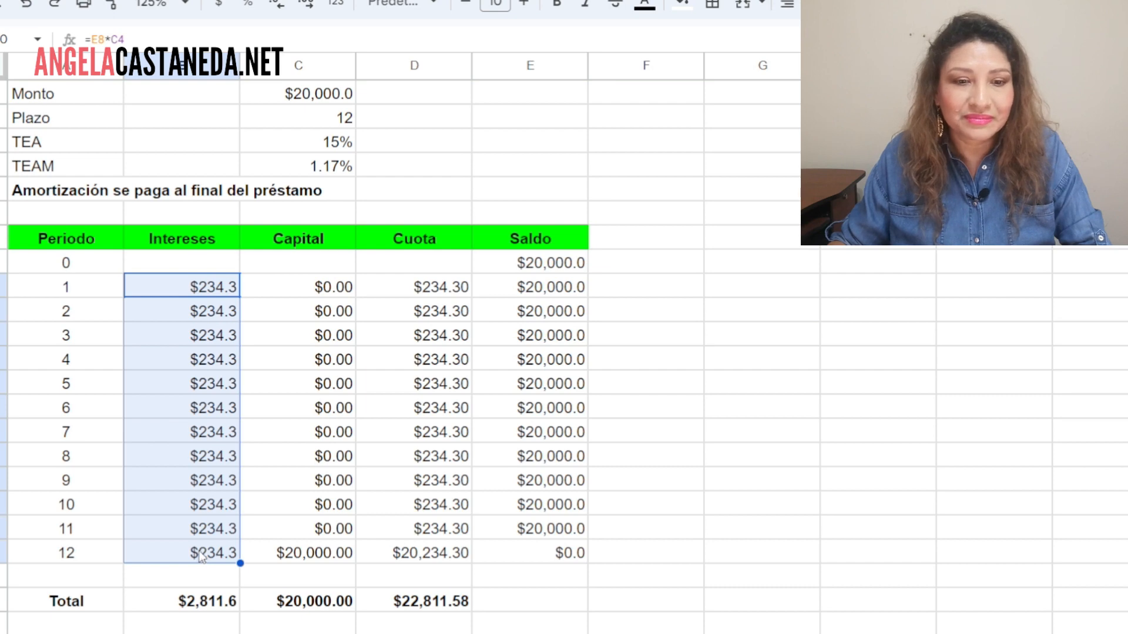
drag(259, 286, 259, 529)
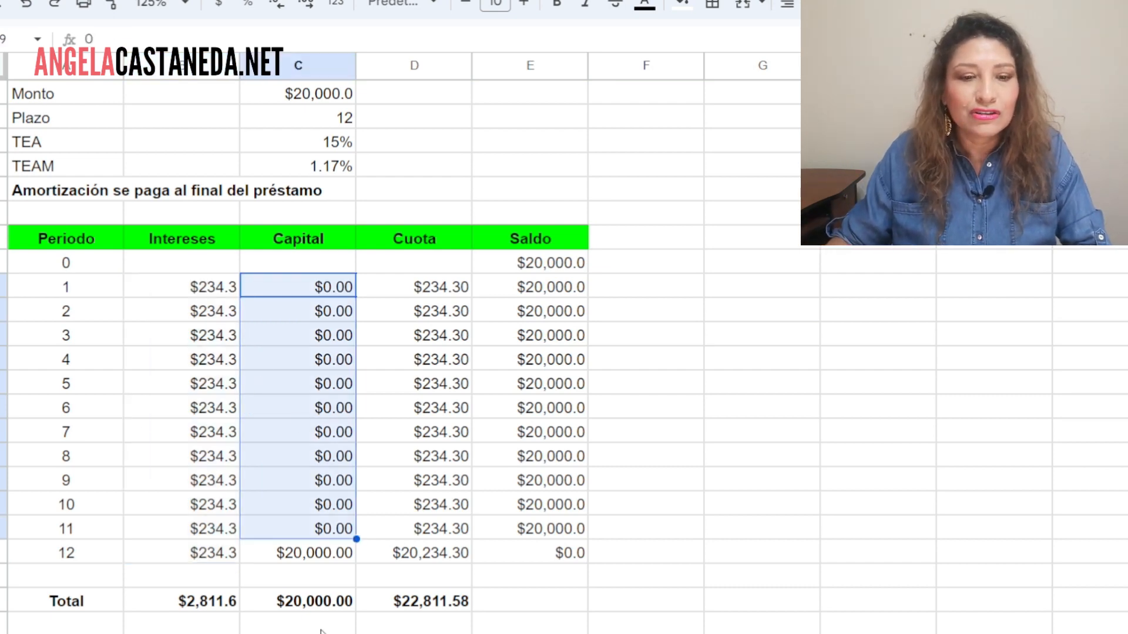
click(317, 554)
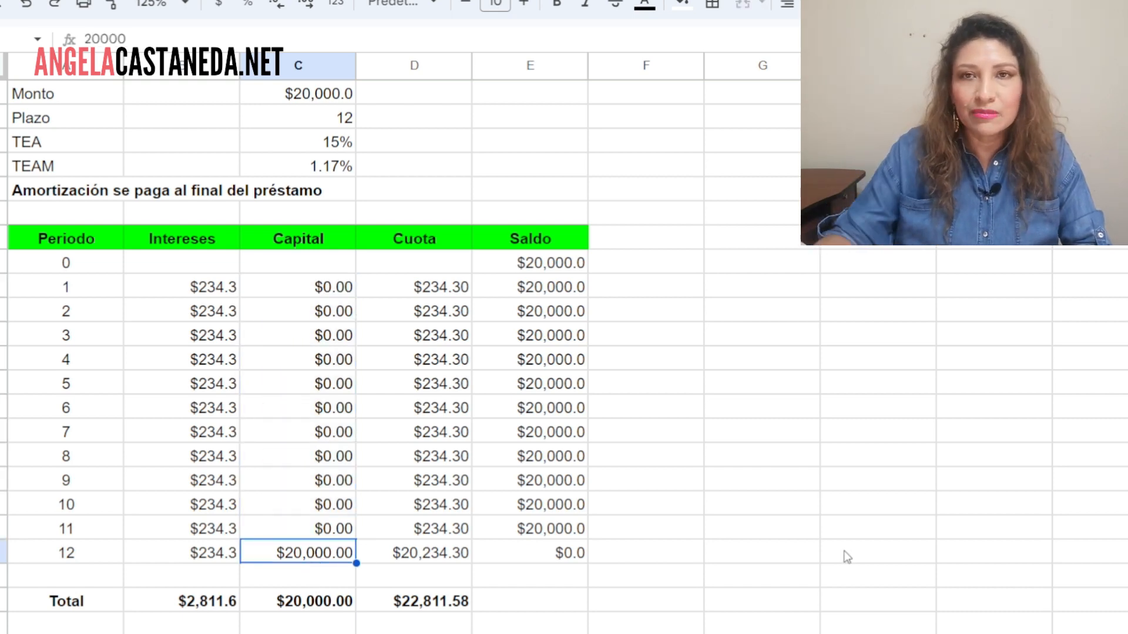
drag(414, 287, 430, 531)
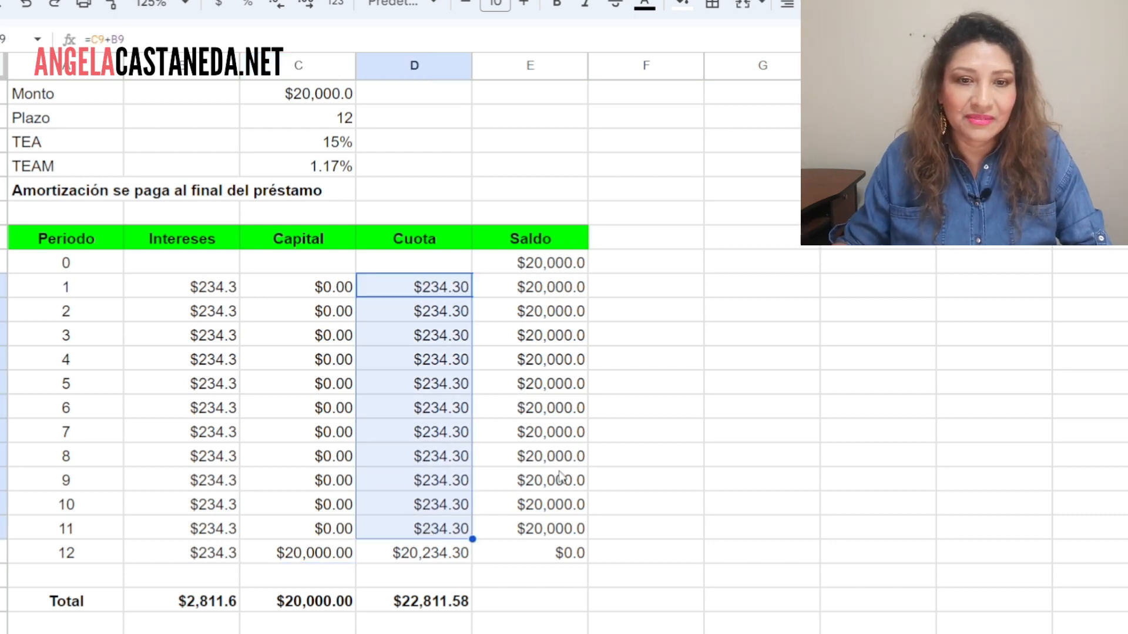
click(400, 314)
click(417, 288)
click(414, 315)
click(407, 342)
click(412, 392)
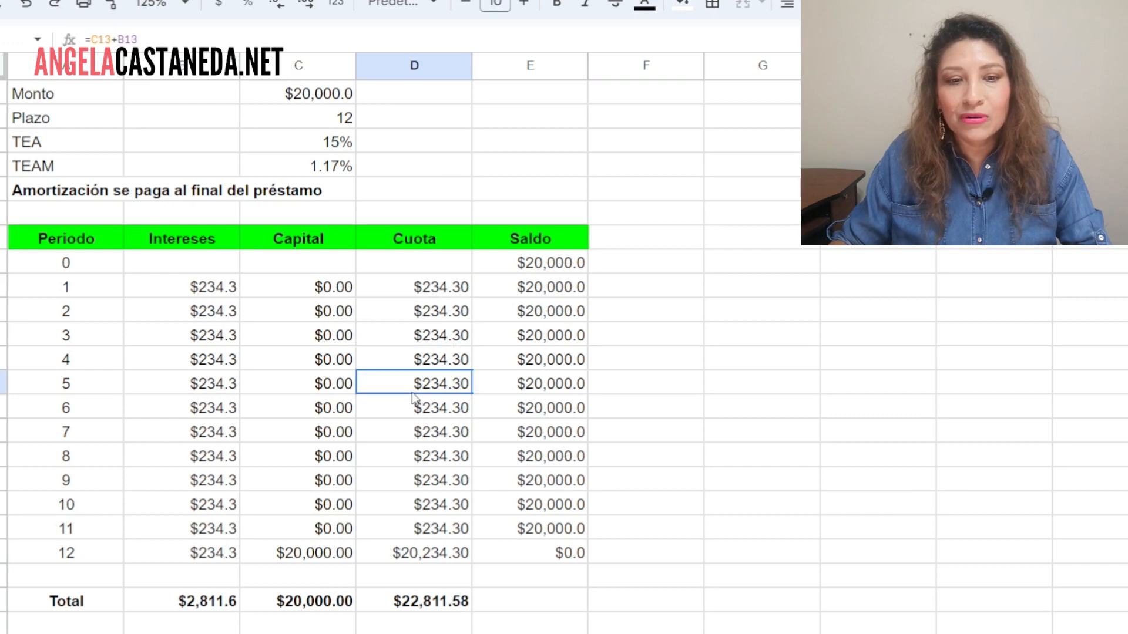
click(410, 460)
click(409, 510)
drag(415, 286, 411, 504)
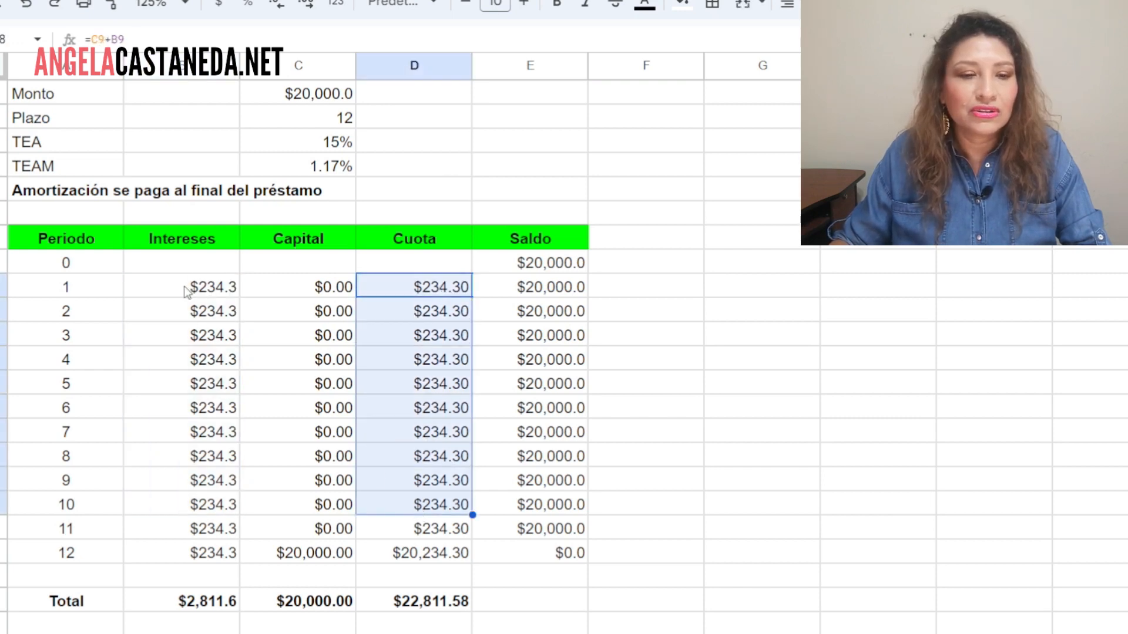
drag(187, 288, 179, 528)
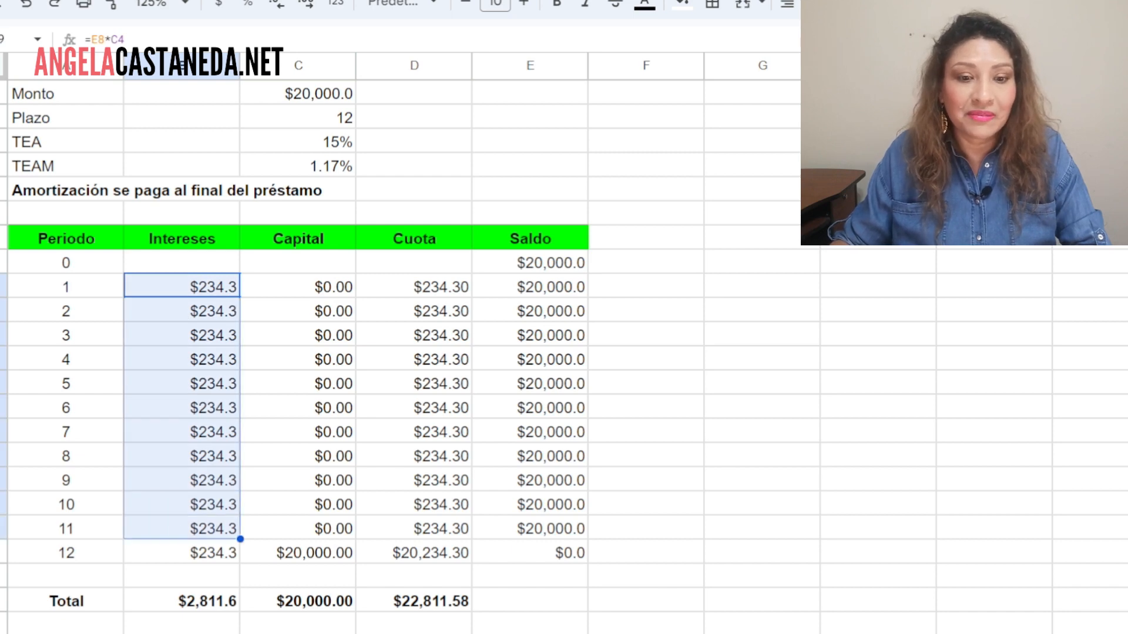
click(414, 552)
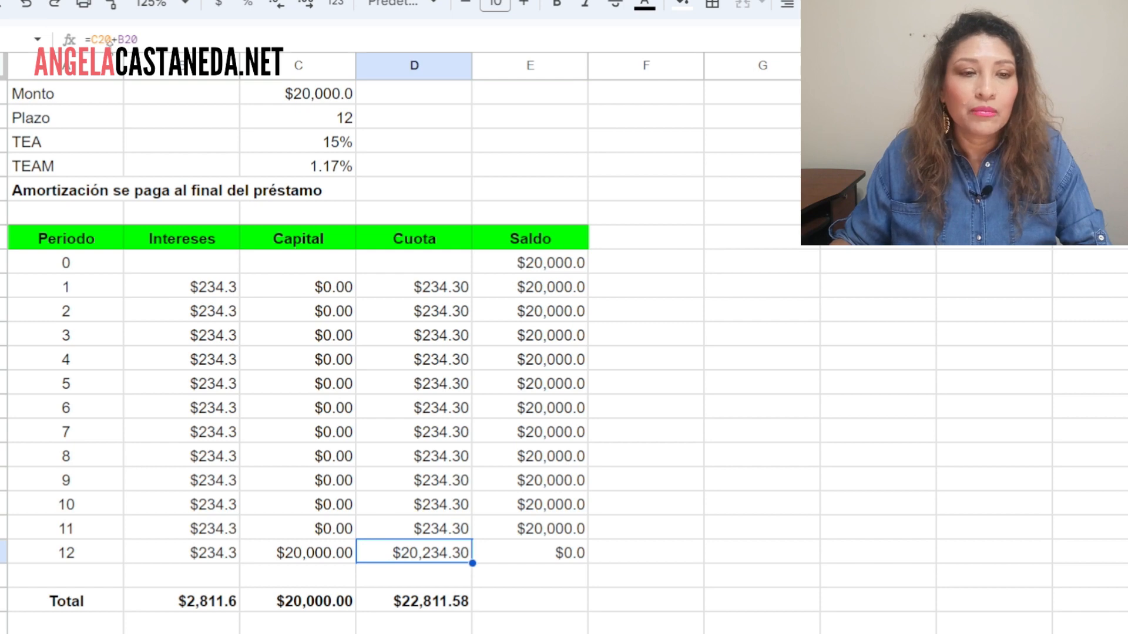
double_click(447, 553)
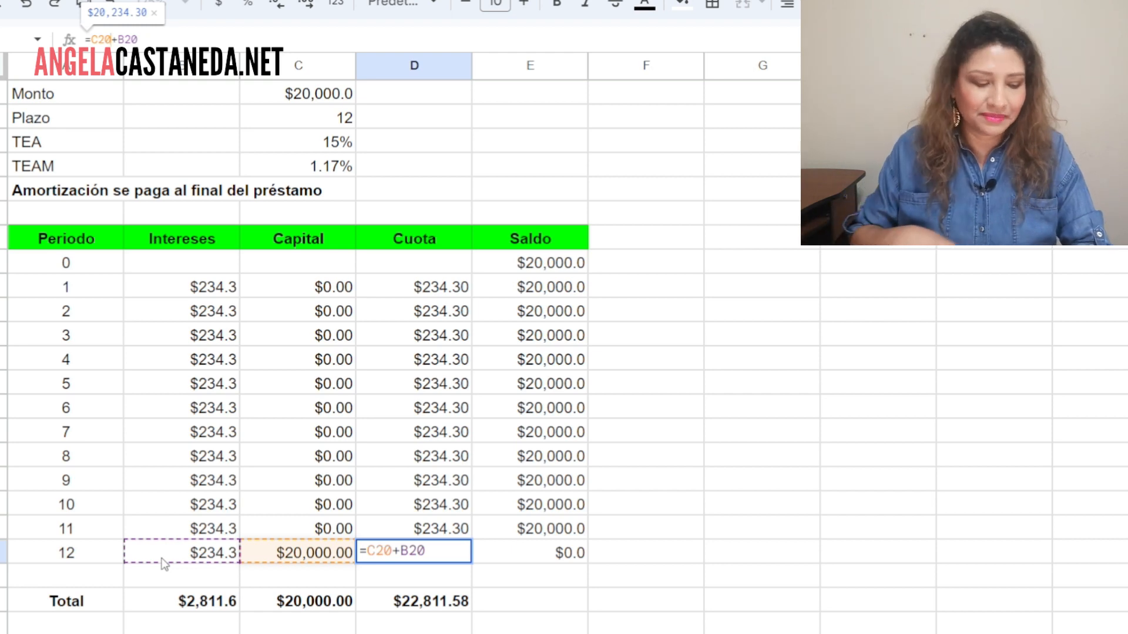
click(763, 382)
Insert a column chart of the range B7:D20 and remove its Intereses and Capital series, keeping only Cuota
drag(85, 238, 409, 555)
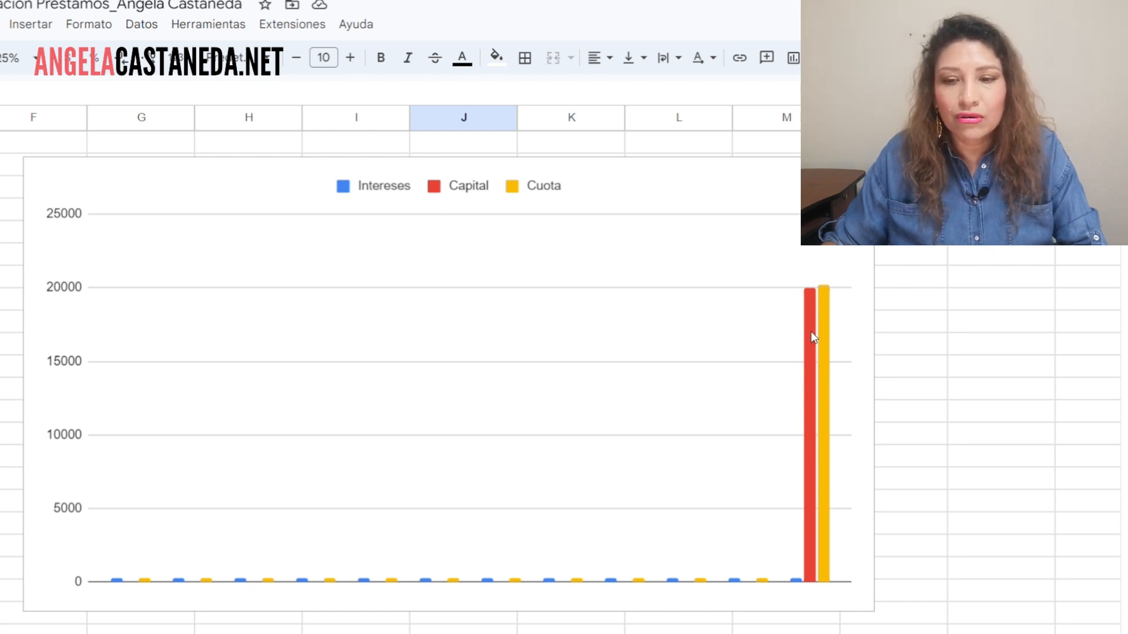
click(856, 178)
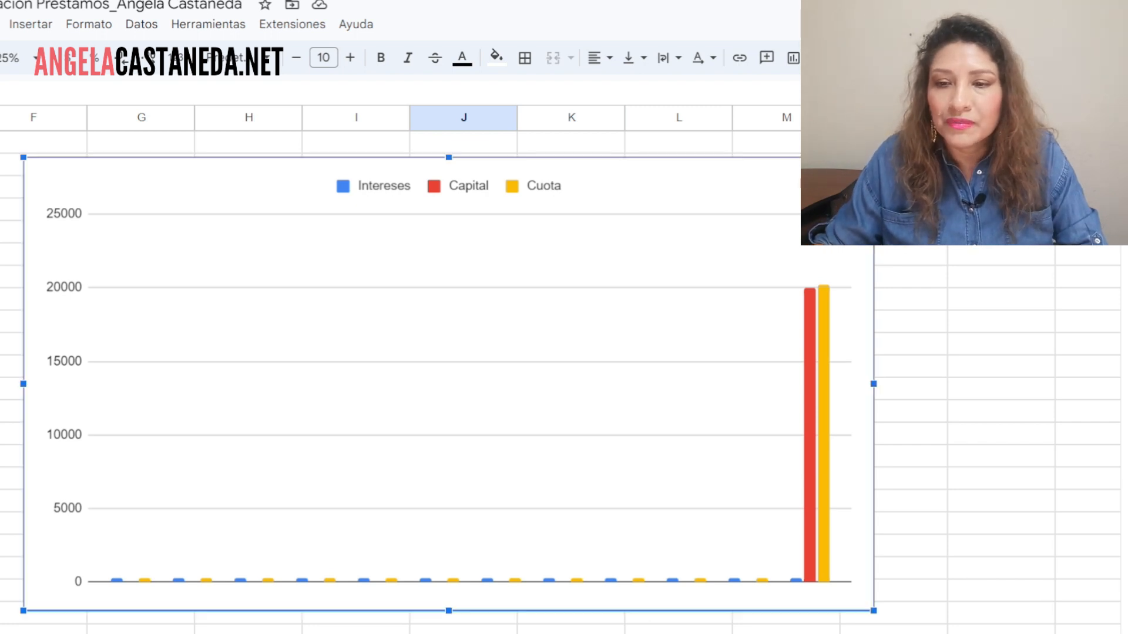
click(1084, 451)
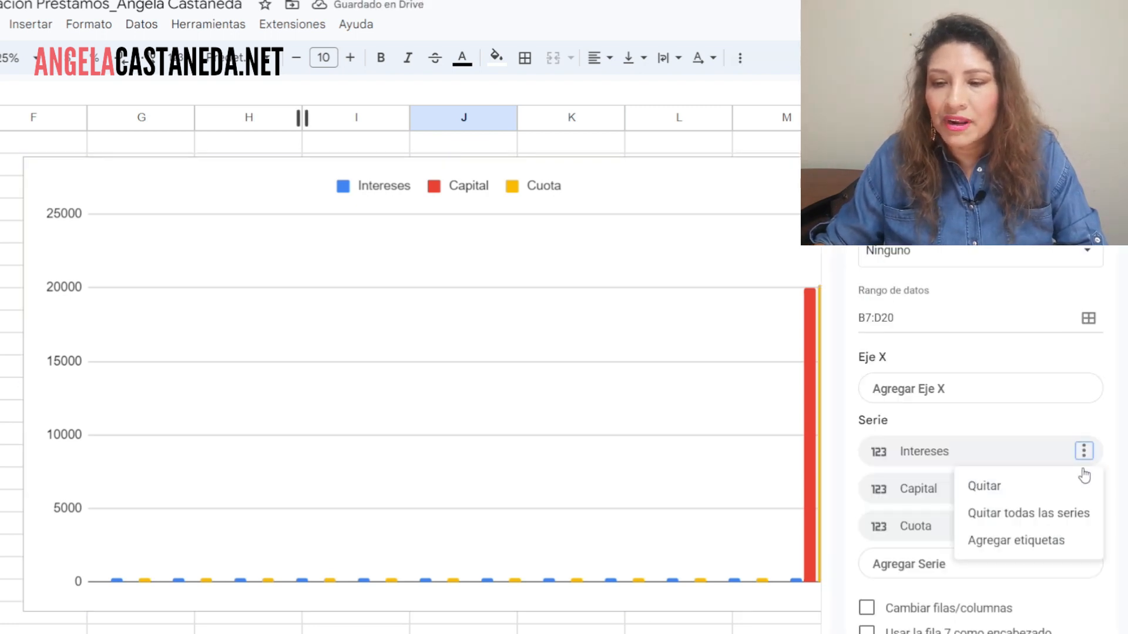
click(1064, 497)
click(1084, 453)
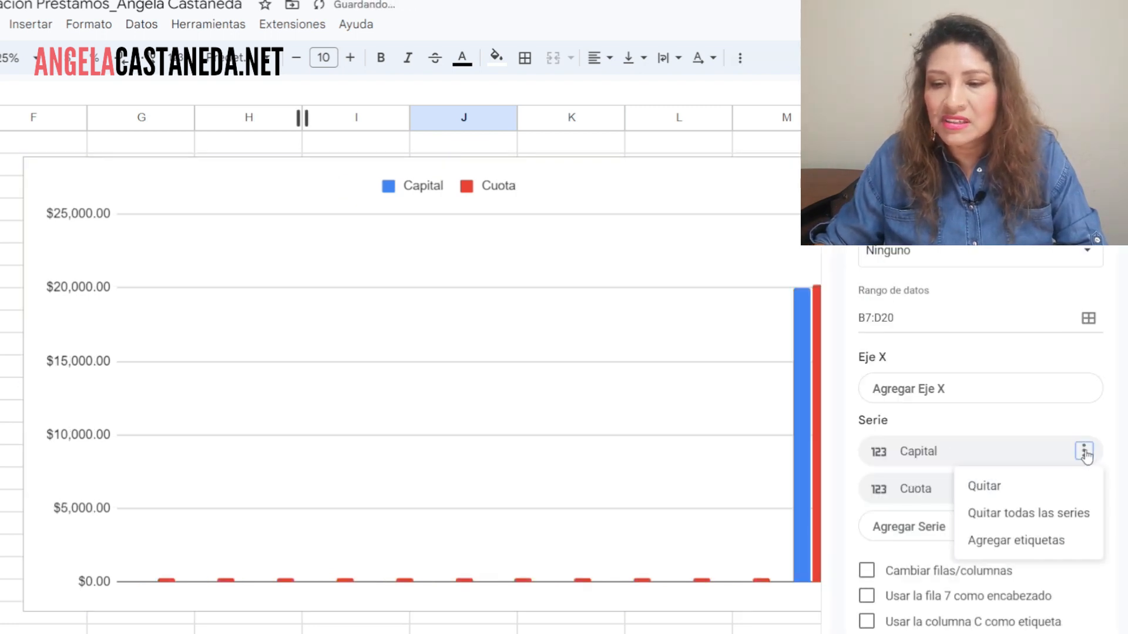
click(1042, 495)
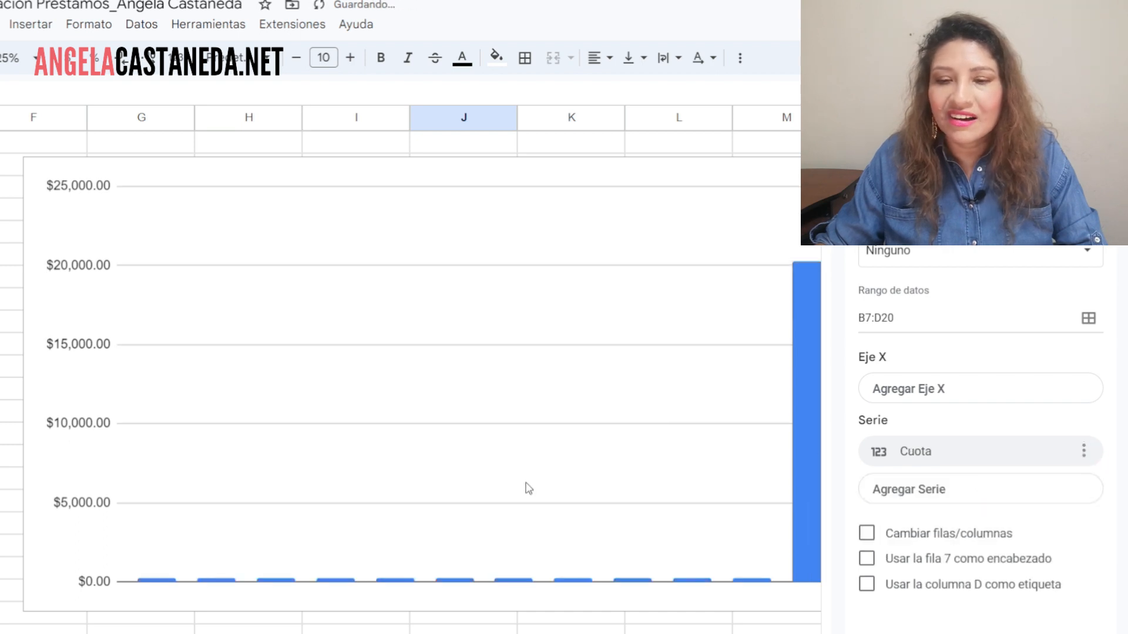
click(642, 428)
click(253, 631)
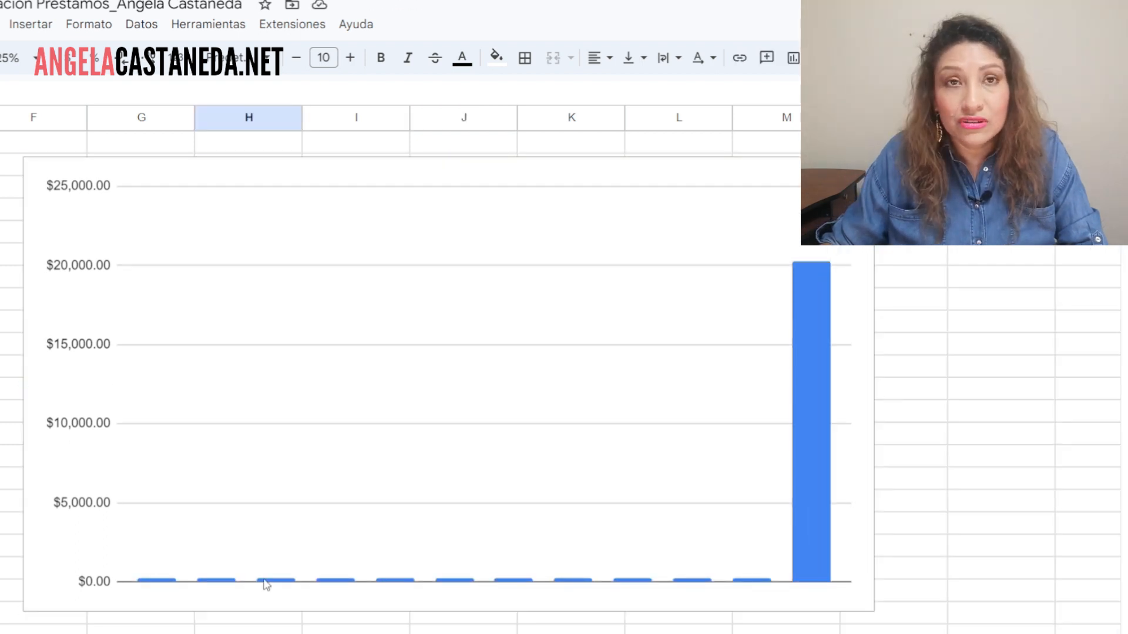